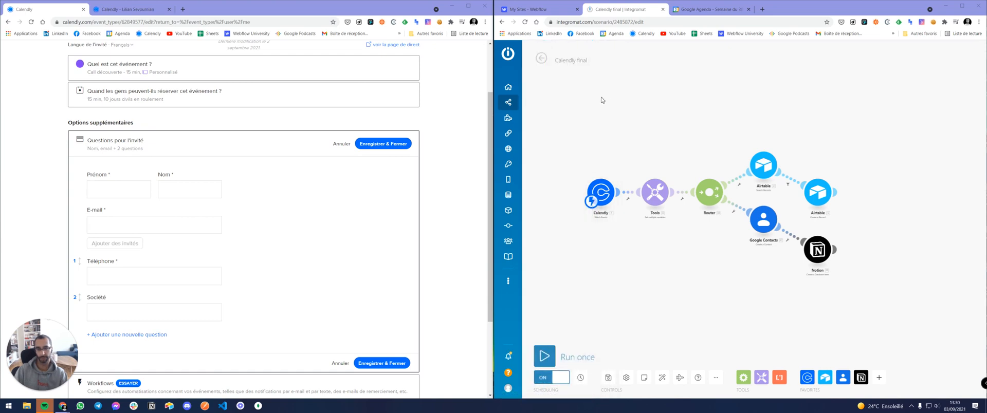
Leave the Calendly final scenario editor and go back to the All scenarios list.
left_click(507, 102)
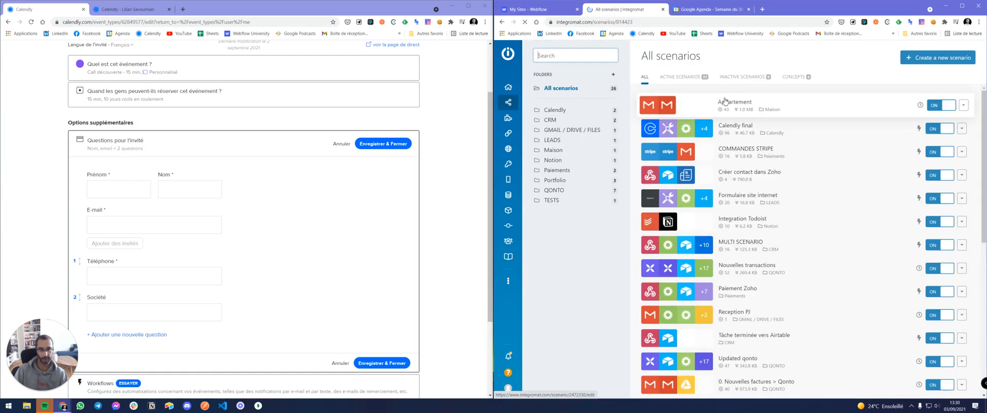
Open the Calendly final scenario, move its tab aside and close the Google Agenda tab.
left_click(664, 128)
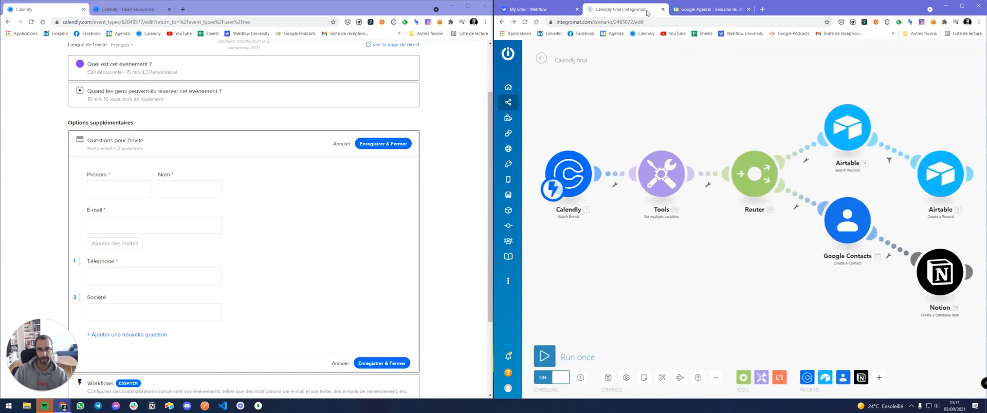
left_click_drag(633, 11, 986, 11)
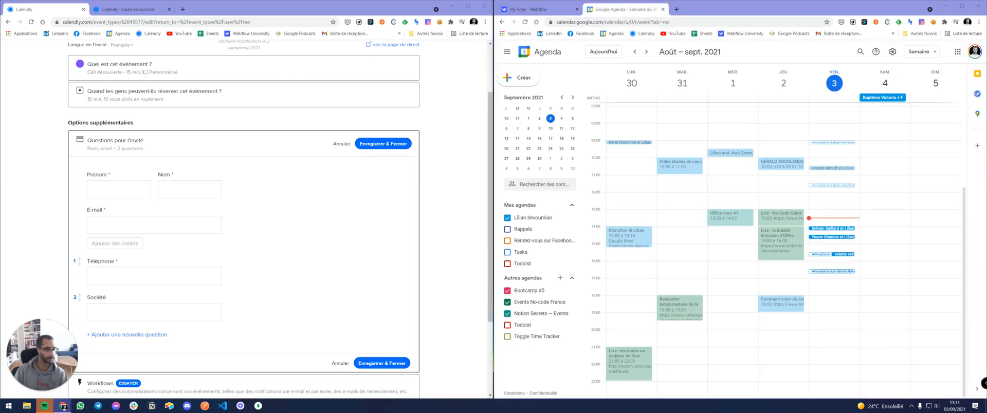
left_click(664, 10)
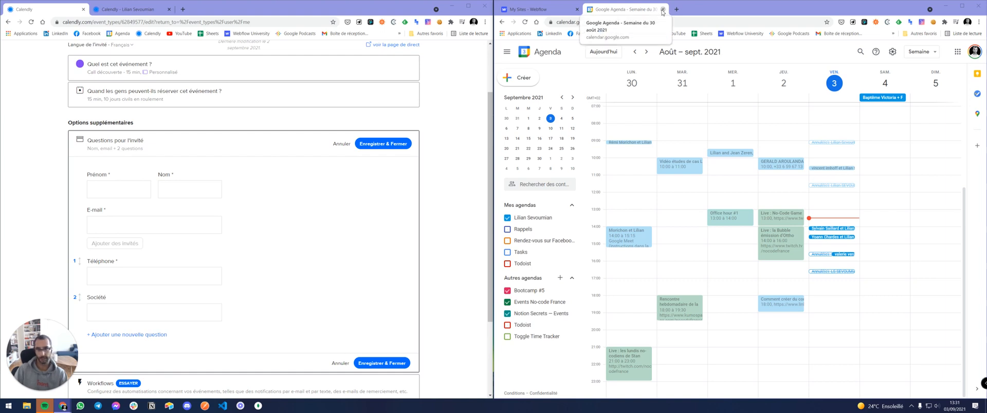
Go to integromat.com in the address bar to reach the organisation dashboard.
left_click(605, 21)
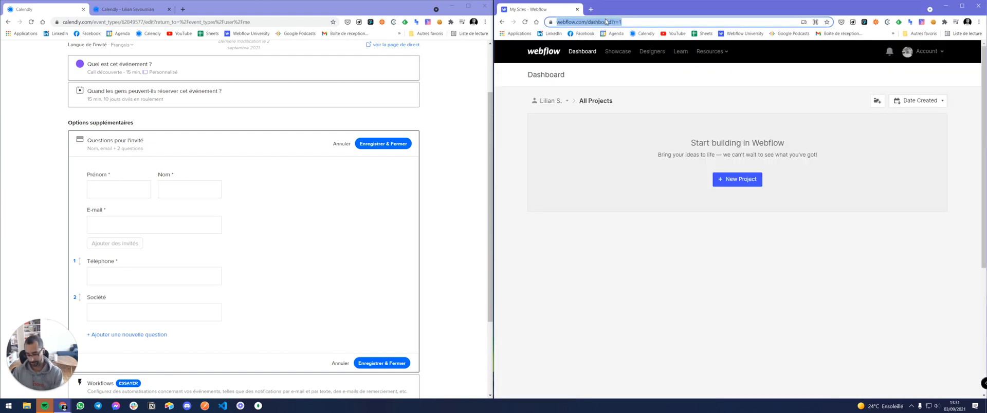
type("integromat.com")
key("Return")
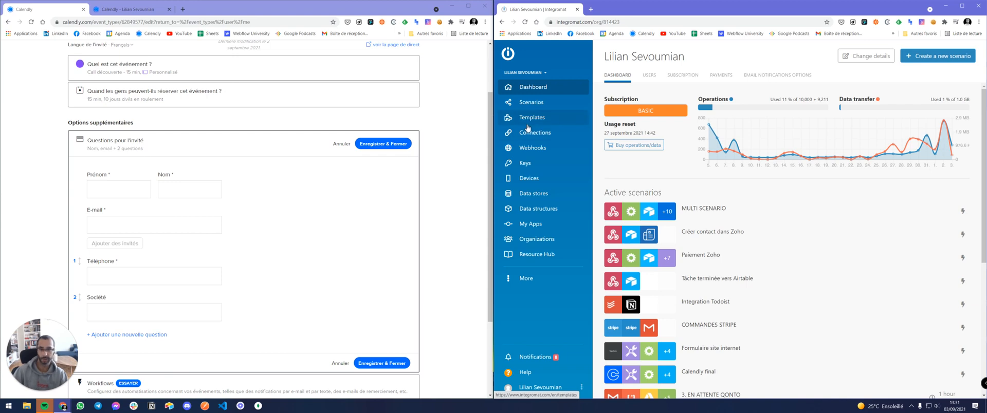
Create a new scenario, glance at Calendly's integrations page, and search the app list for 'calendl'.
left_click(917, 59)
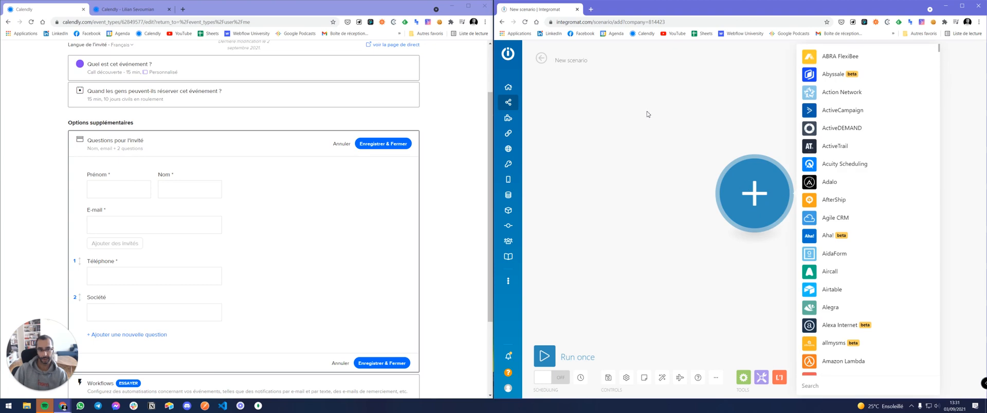
left_click(433, 96)
scroll(434, 95, "up", 3)
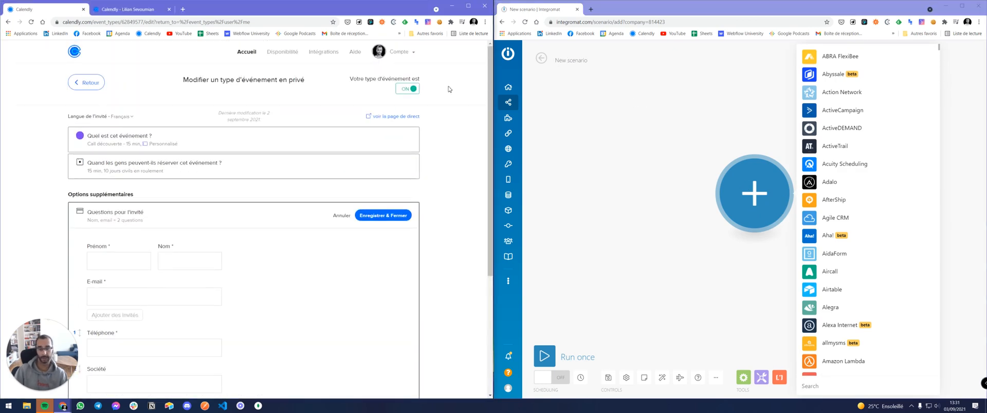
left_click(320, 58)
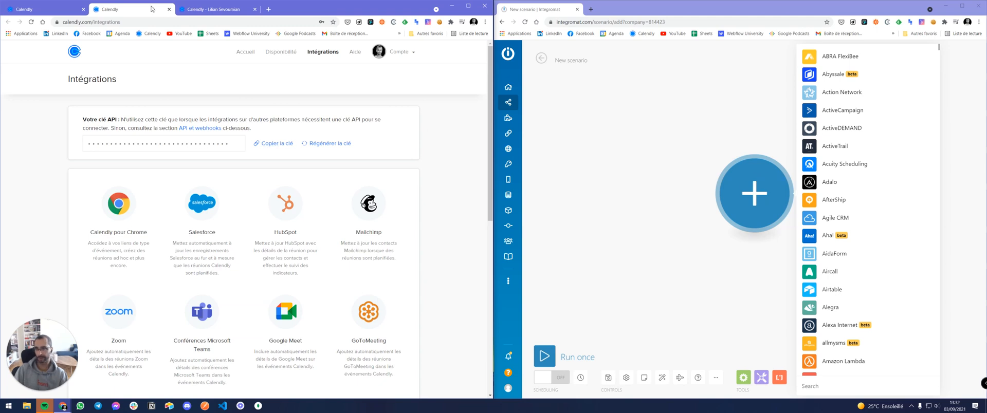
left_click(169, 10)
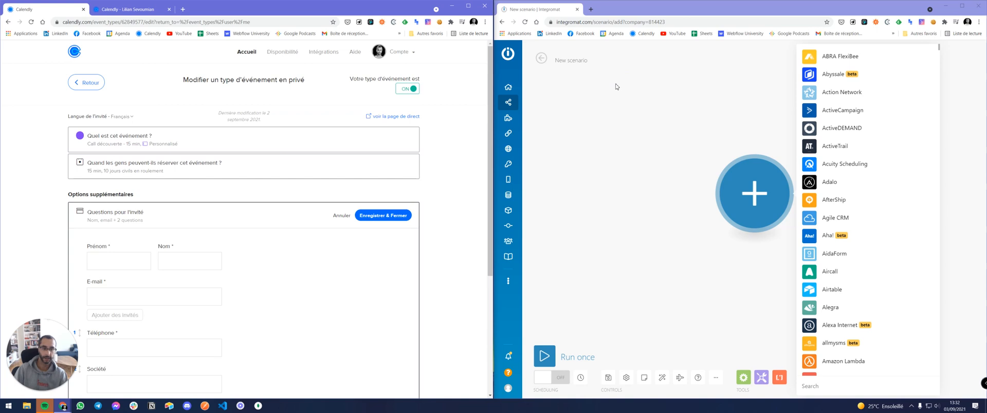
left_click(817, 386)
type("calendl")
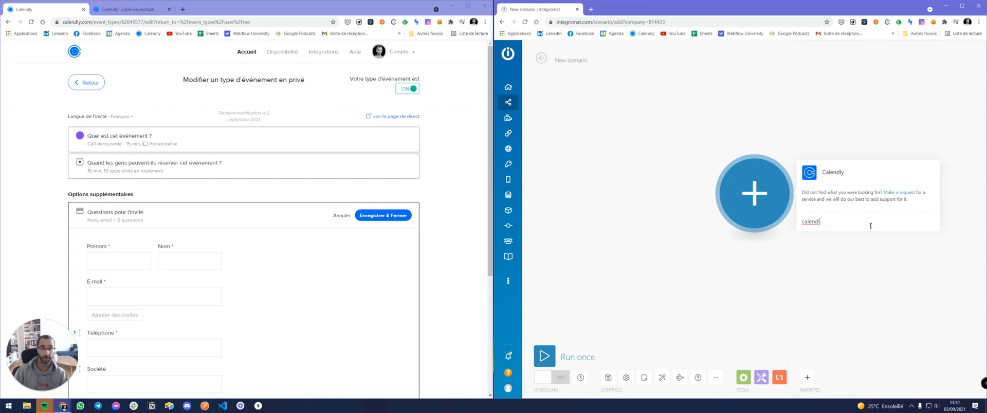
Add a Calendly Watch Events module, then delete it without configuring it.
left_click(837, 174)
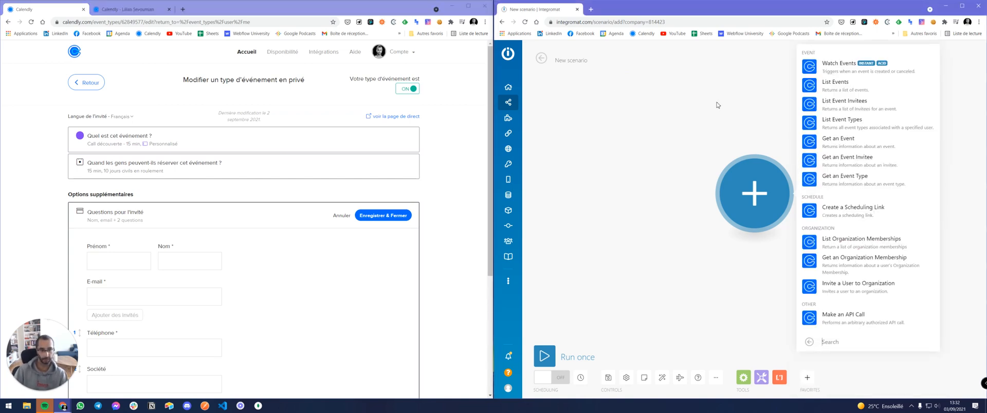
left_click(837, 63)
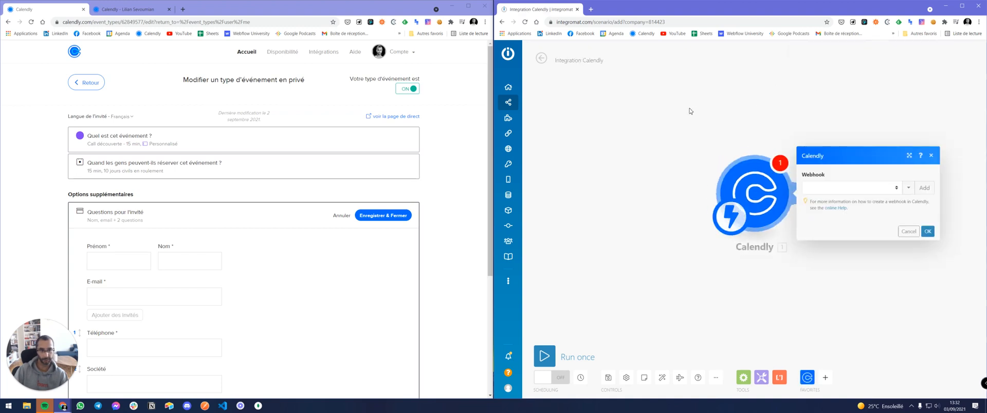
left_click(906, 231)
left_click(762, 200)
left_click(906, 233)
right_click(741, 196)
left_click(766, 265)
Re-add Calendly Watch Events as the first module, attached to the existing Calendly webhook.
left_click(754, 194)
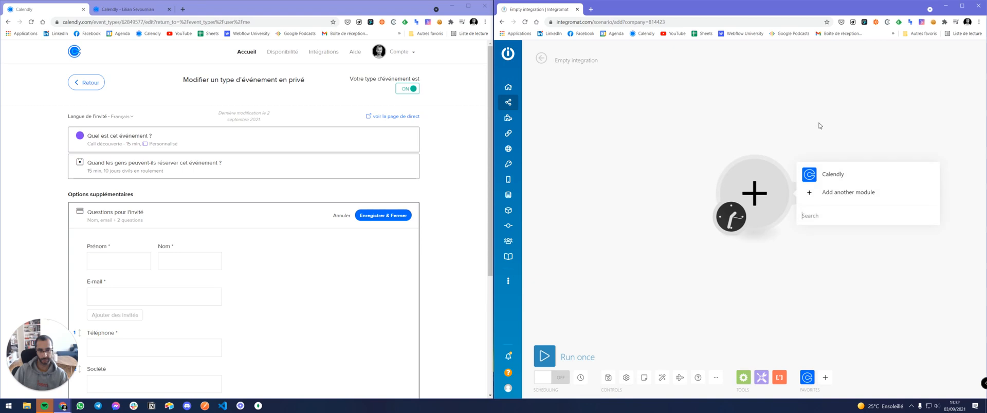
left_click(833, 176)
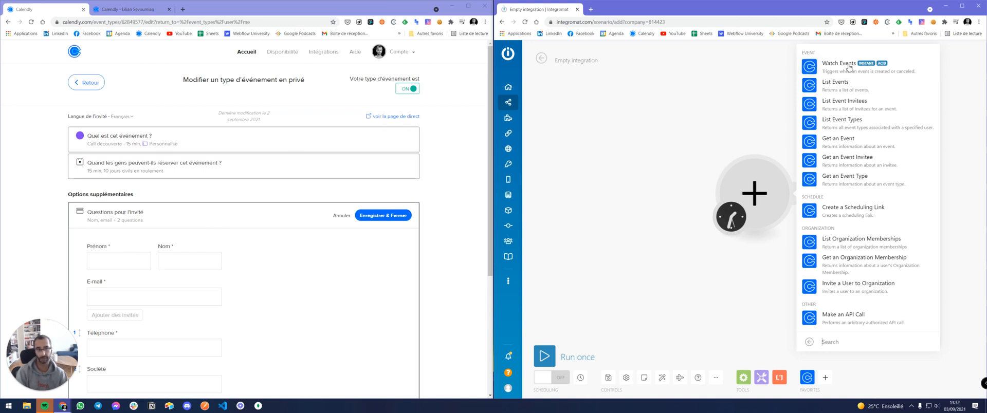
left_click(848, 67)
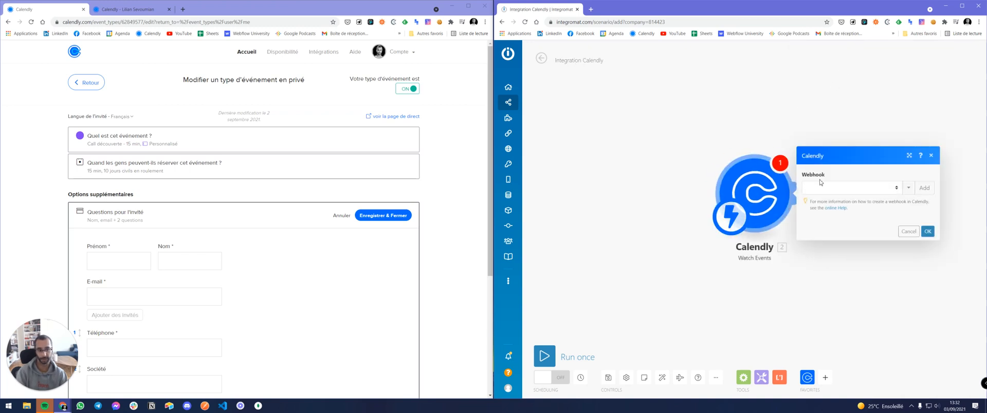
left_click(823, 189)
left_click(819, 206)
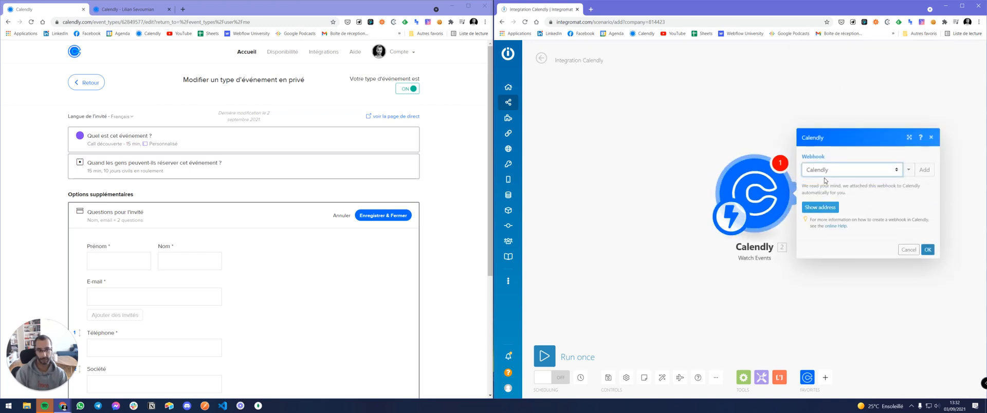
left_click(820, 208)
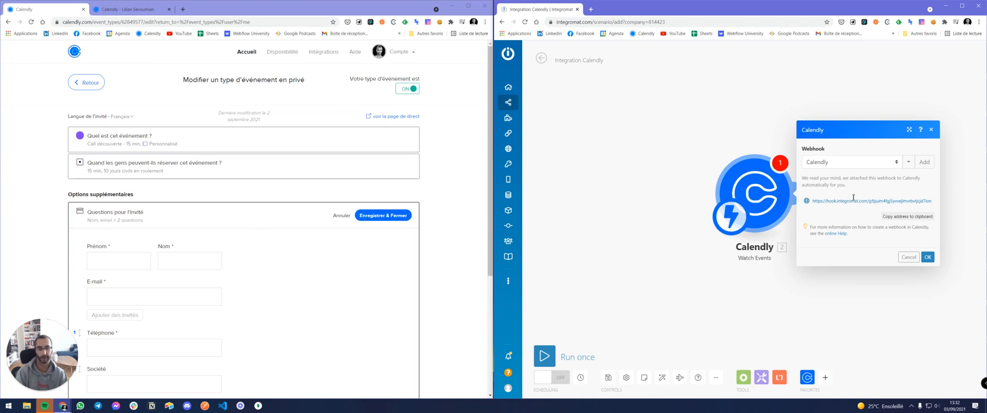
left_click(928, 257)
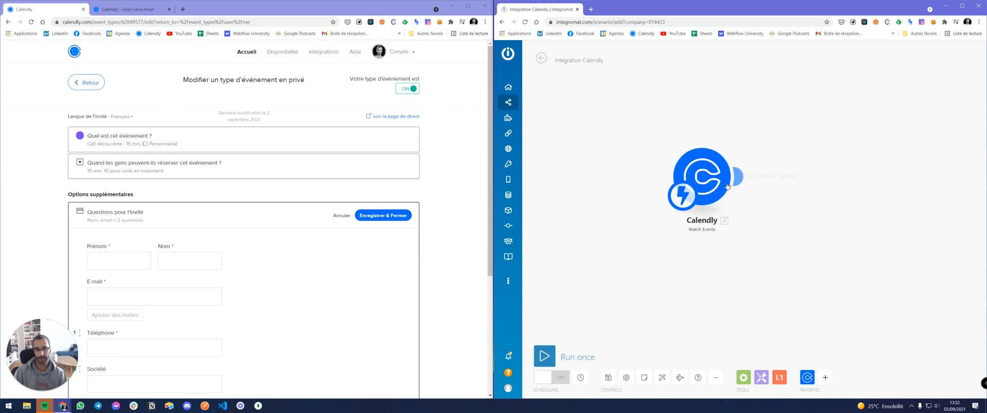
Run the scenario once so it waits for incoming Calendly data.
left_click(124, 11)
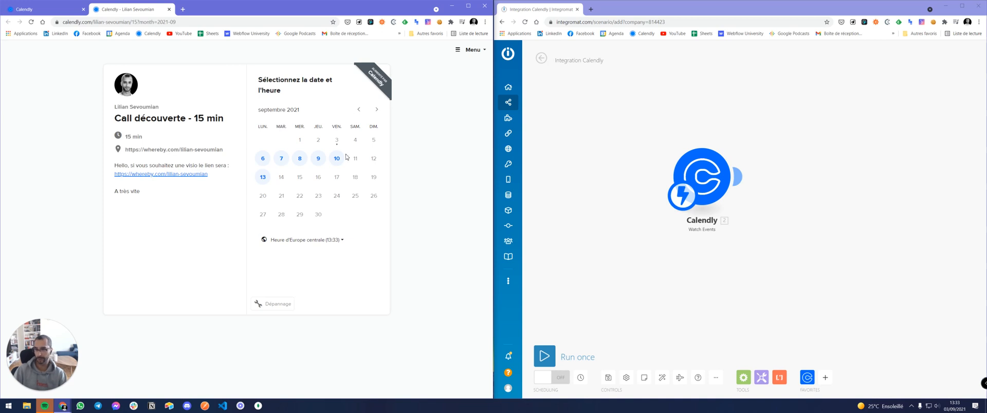
left_click(549, 358)
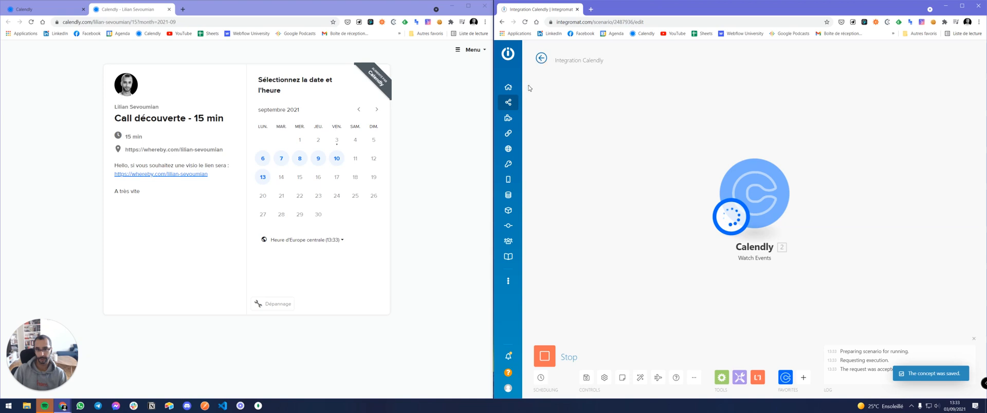
middle_click(519, 102)
left_click(605, 10)
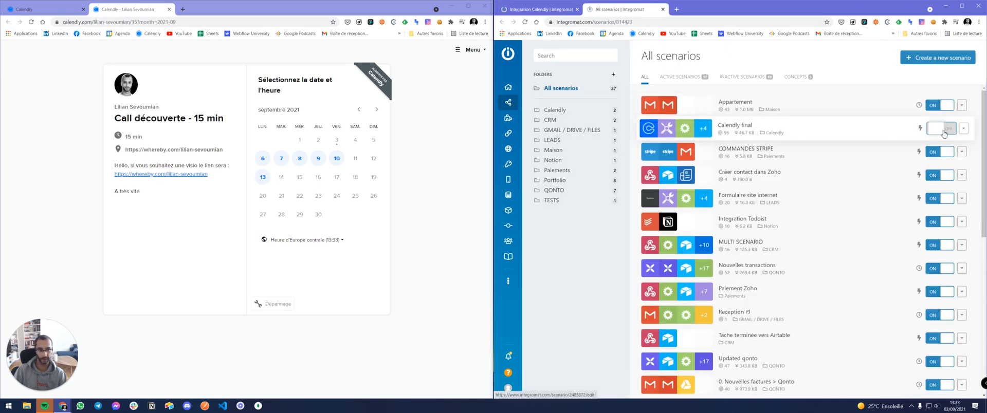
left_click(552, 10)
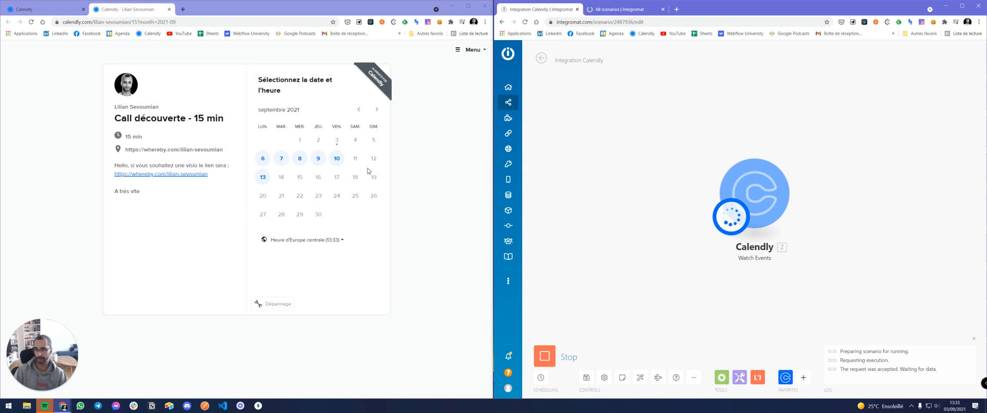
Book the Calendly call for Friday 10 September 2021 at 09:00.
left_click(340, 159)
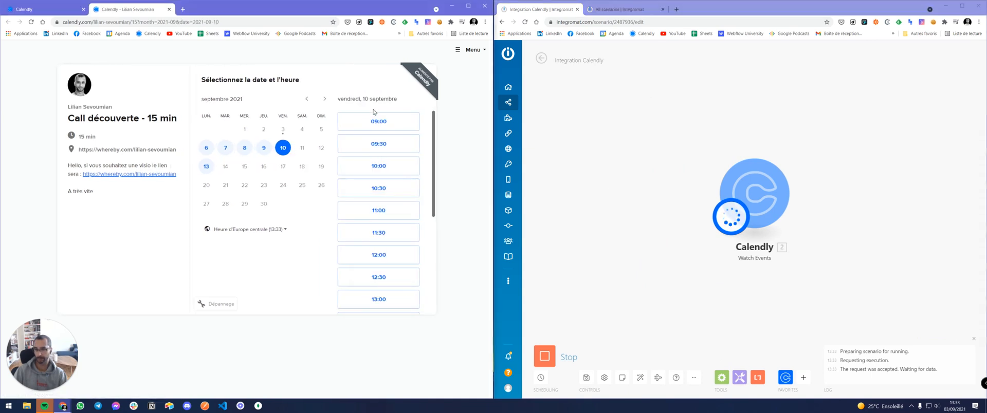
left_click(379, 121)
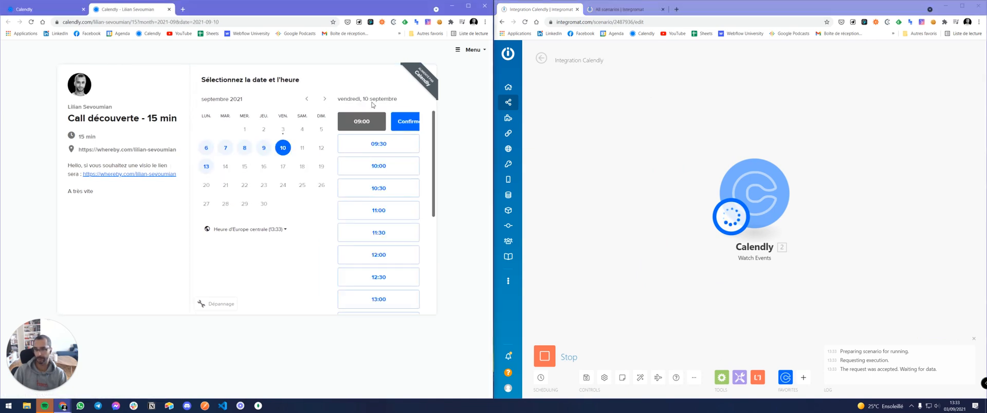
left_click(399, 122)
Enter the invitee's first name, last name and e-mail address in the booking form.
left_click(217, 106)
key("Tab")
key("Tab")
type("li")
key("Tab")
left_click(233, 140)
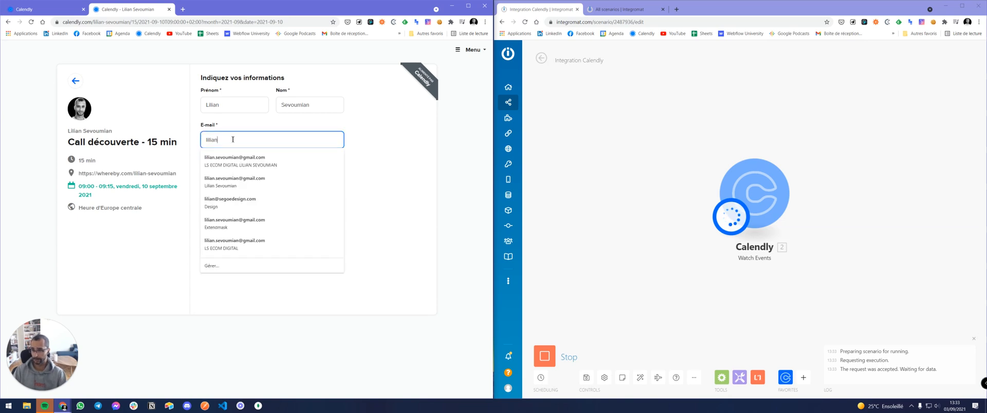
type("lian")
left_click(233, 160)
Fill in the phone number and company Apple, then confirm the test booking.
left_click(228, 191)
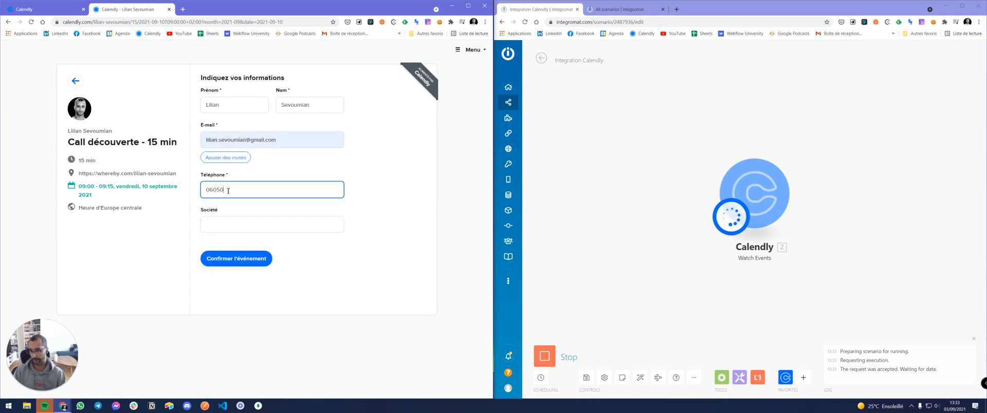
left_click(239, 217)
type("pple")
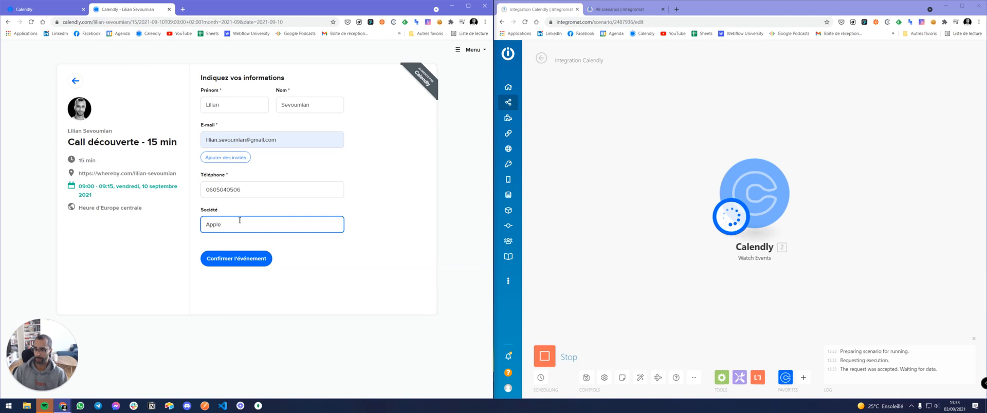
left_click(245, 260)
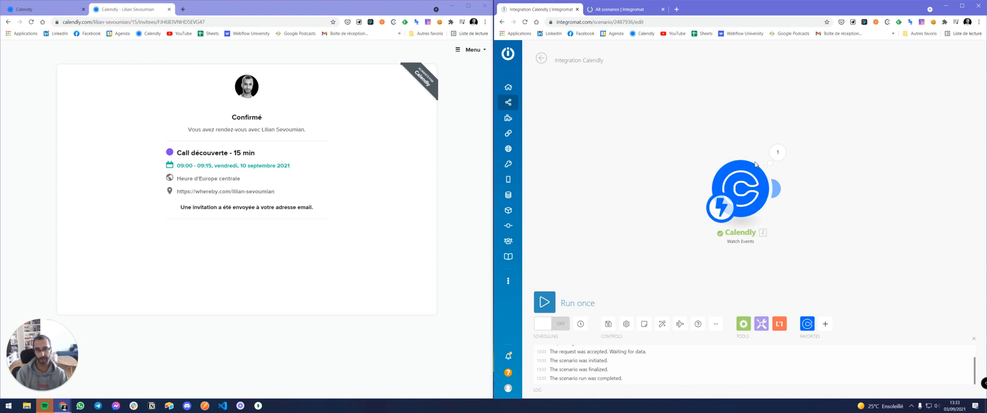
Inspect the Calendly output bundle, expanding both Questions And Answers entries, then close it.
scroll(839, 185, "down", 1)
left_click_drag(839, 186, 772, 190)
left_click(719, 162)
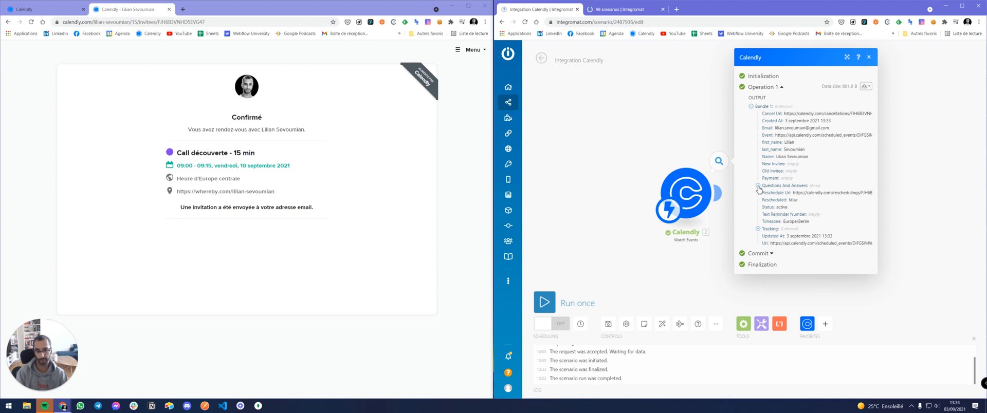
left_click(757, 186)
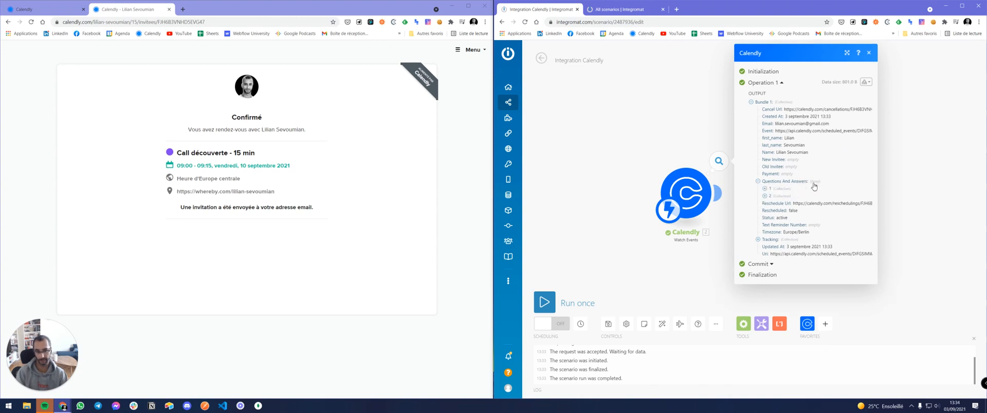
left_click(764, 189)
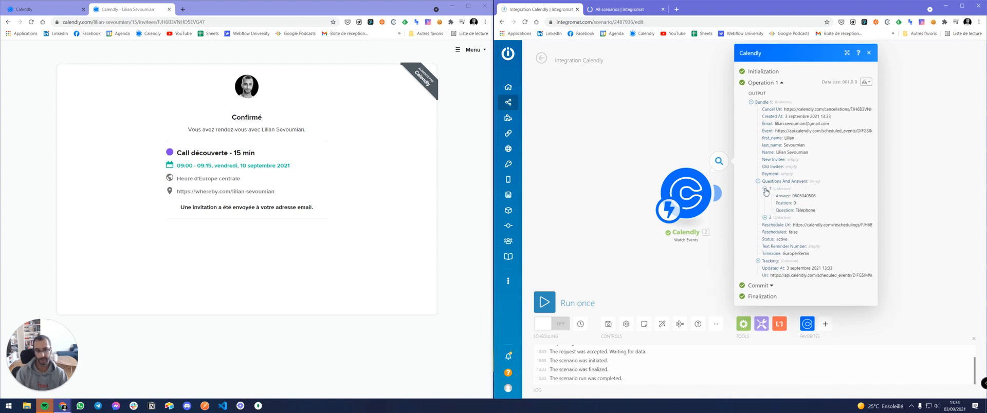
left_click(765, 218)
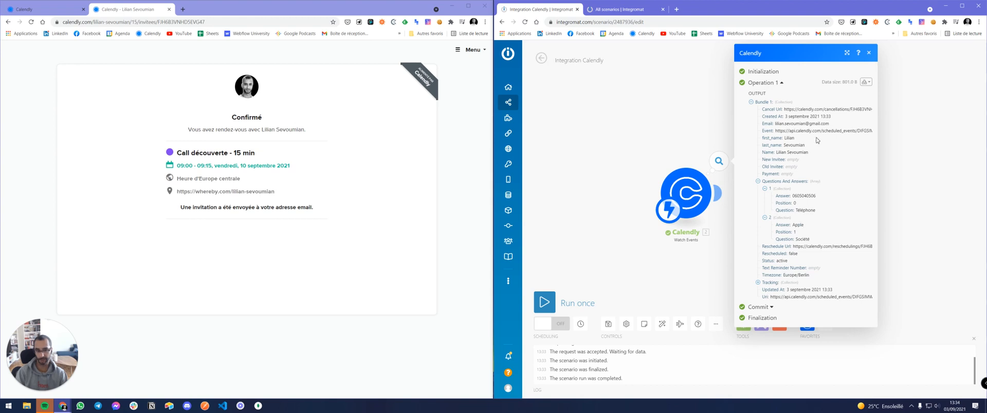
left_click(868, 53)
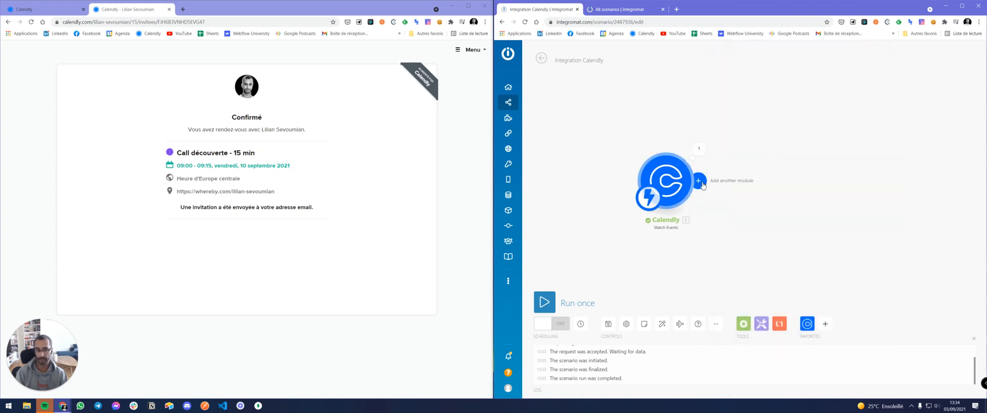
Add an Airtable Create a Record module after the Calendly trigger.
left_click(697, 180)
left_click(832, 180)
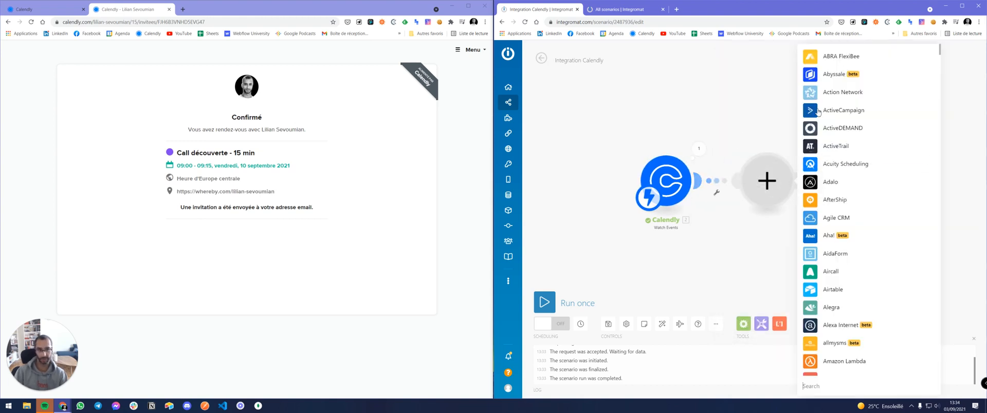
type("airt")
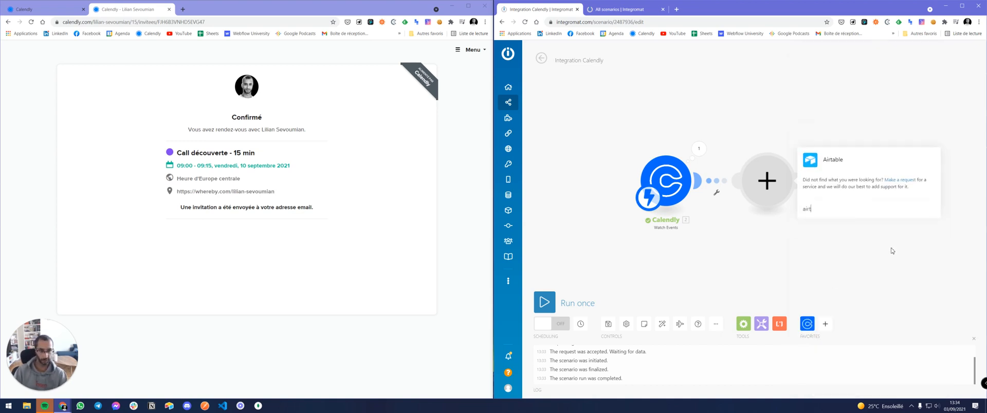
left_click(846, 163)
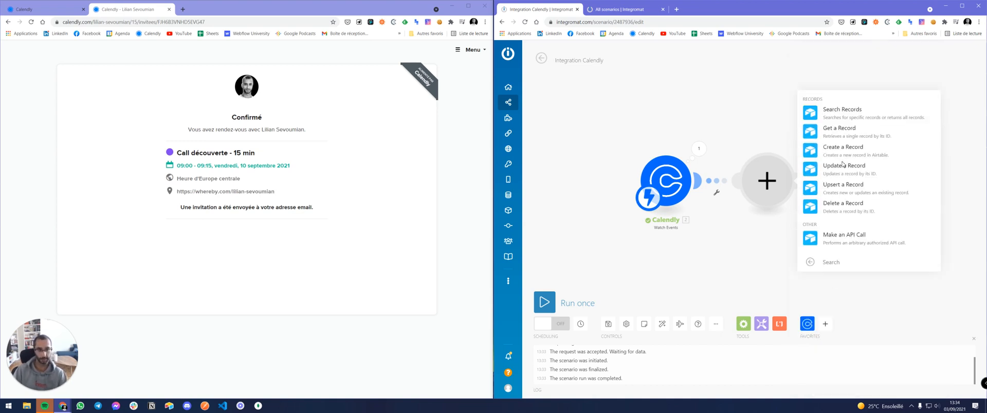
left_click(841, 148)
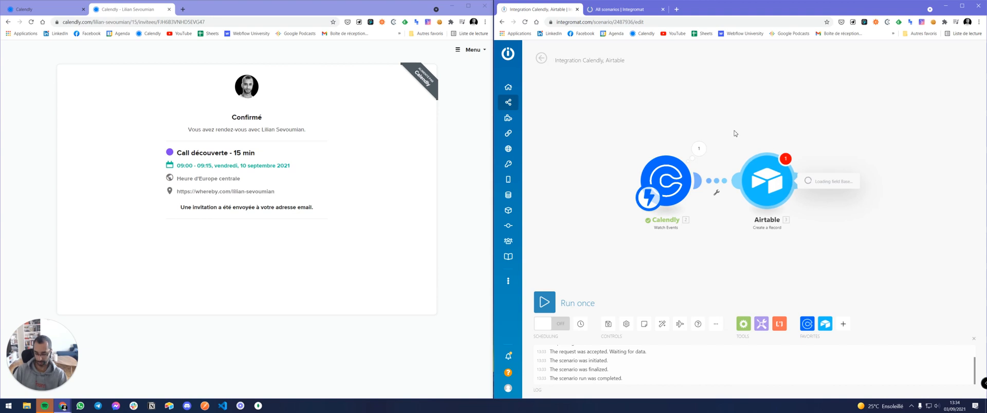
Point the Airtable module at the CRM base and its Contacts table.
left_click(841, 172)
left_click(841, 213)
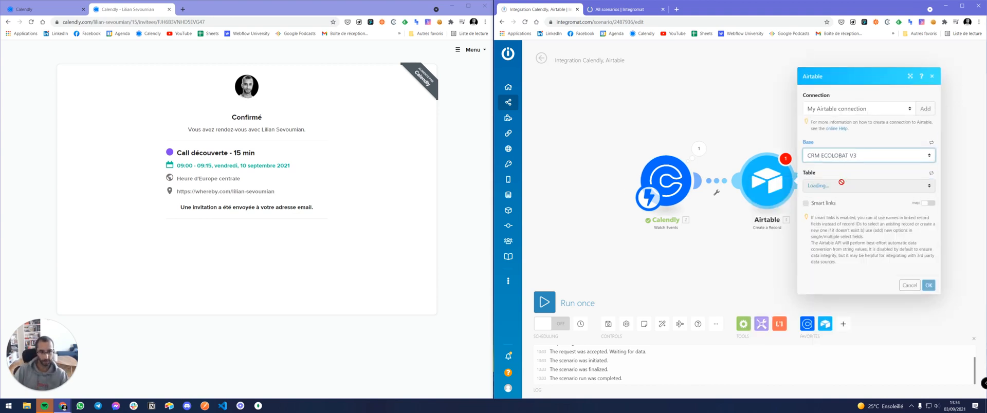
left_click(826, 187)
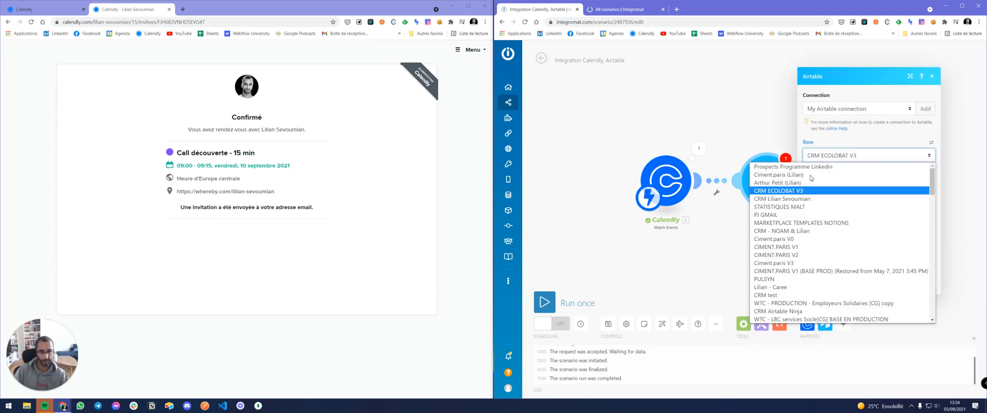
left_click(794, 199)
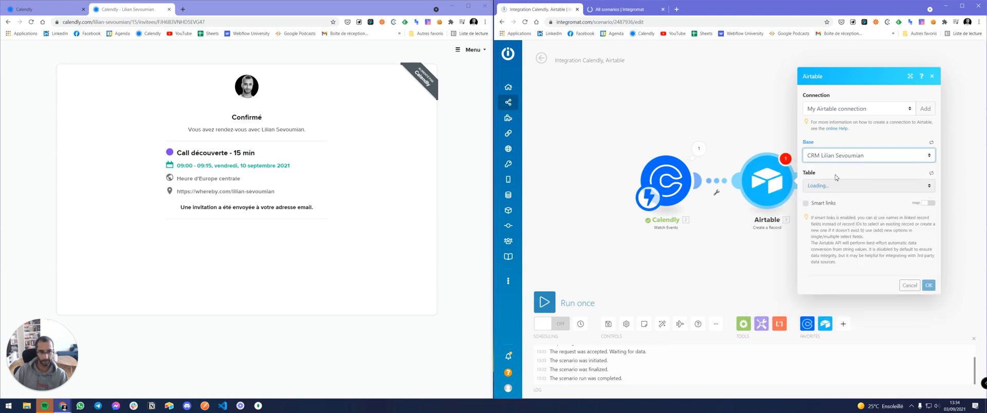
left_click(828, 185)
left_click(828, 194)
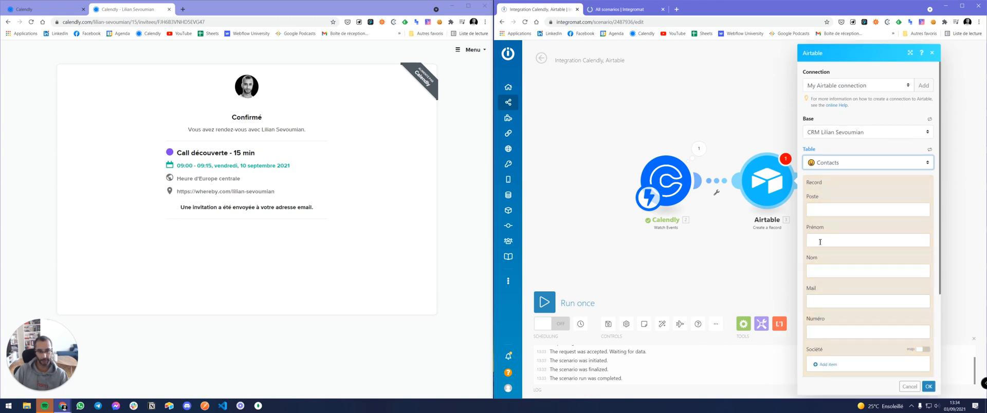
left_click(819, 242)
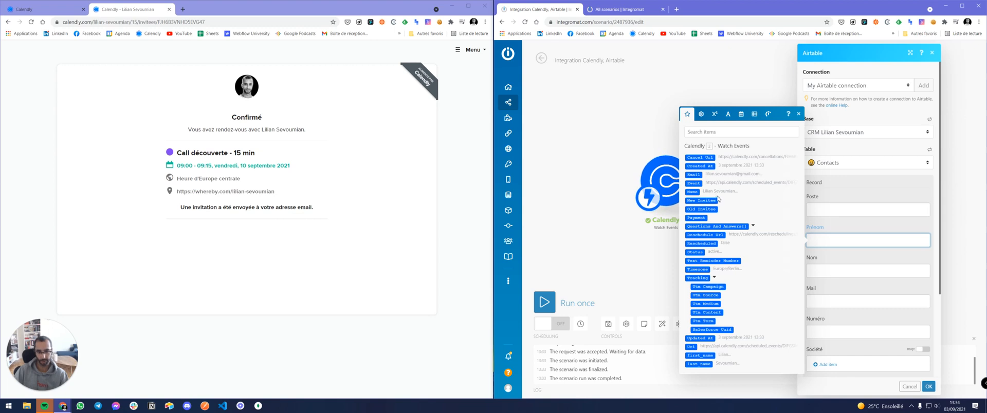
Map first_name to Prénom, last_name to Nom, Email to Mail, and enable mapping on Société.
left_click(699, 355)
key("Tab")
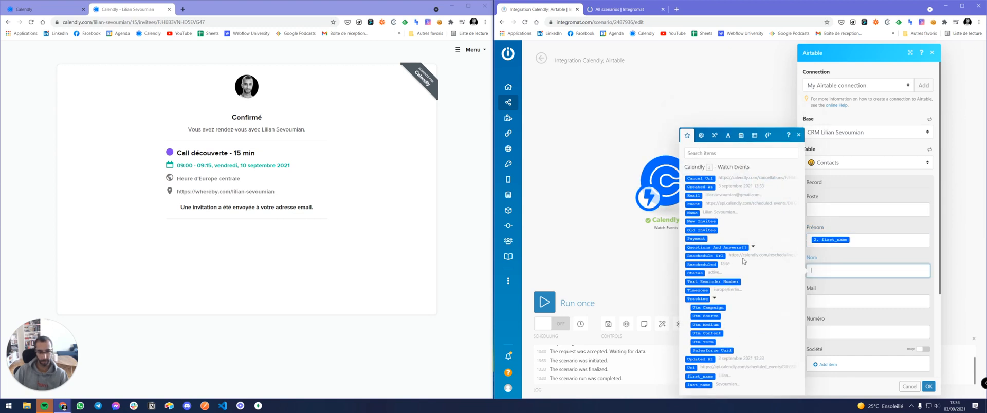
left_click(700, 385)
scroll(833, 267, "down", 2)
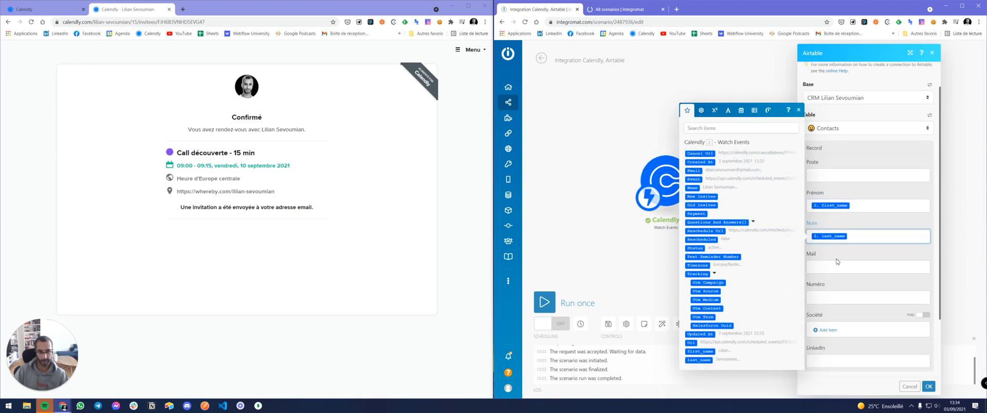
left_click(831, 201)
left_click(702, 128)
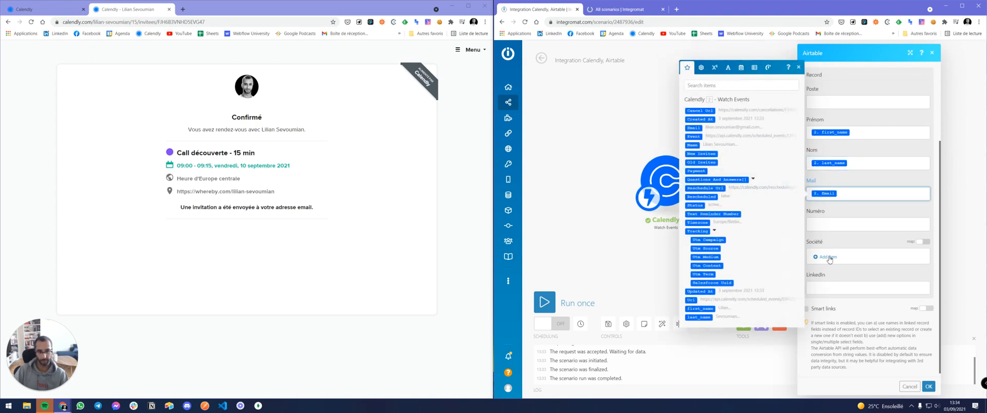
left_click(922, 243)
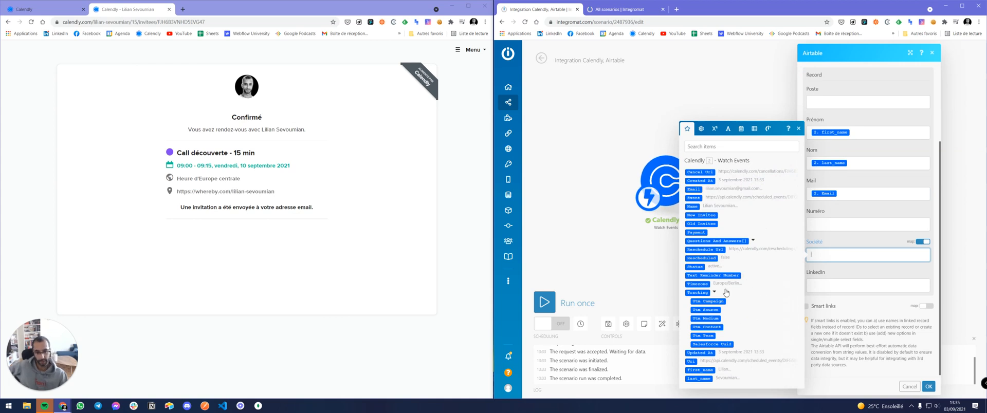
Map the Questions And Answers answer into Société and Numéro, then save the Airtable module.
left_click(751, 243)
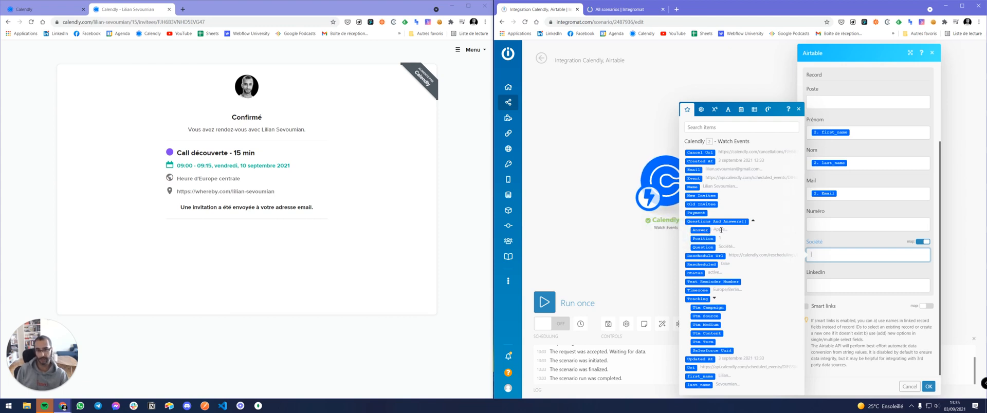
left_click(701, 230)
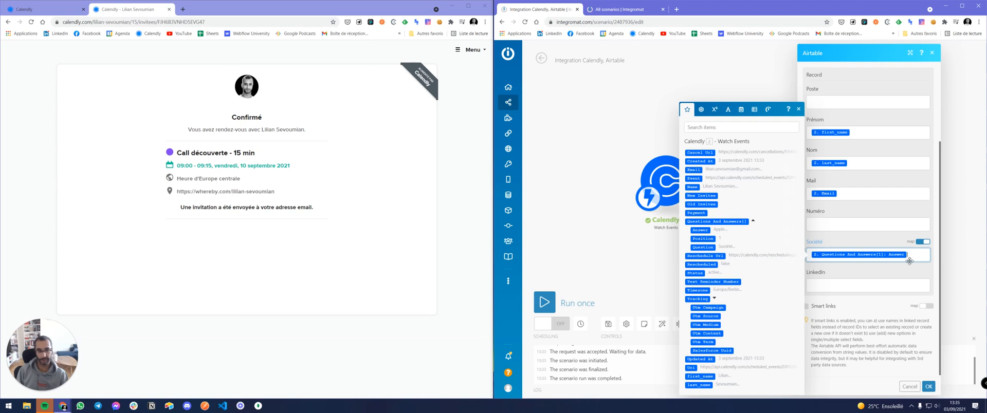
left_click(826, 224)
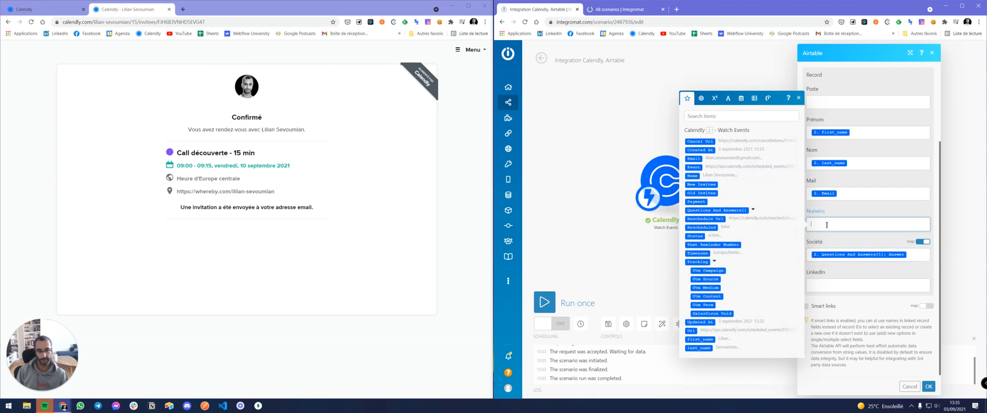
left_click(751, 210)
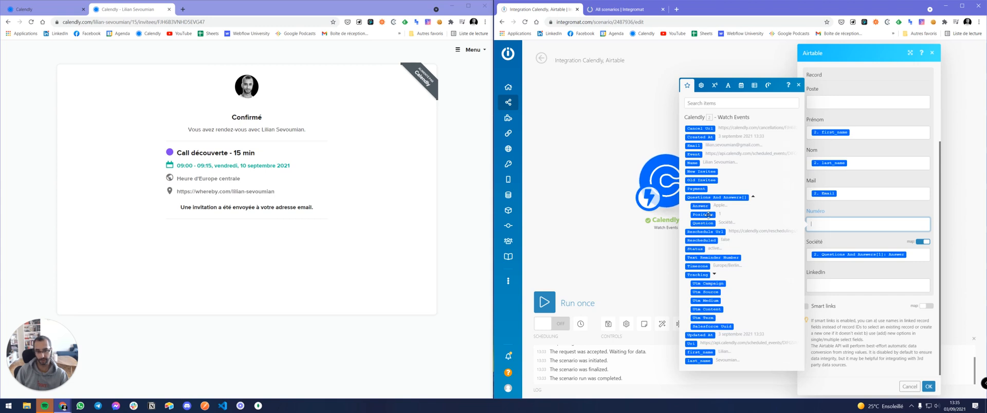
left_click(700, 205)
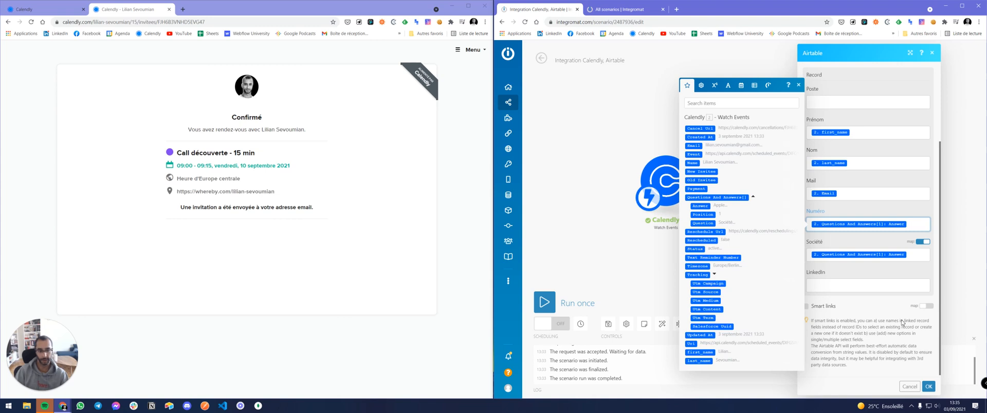
left_click(928, 386)
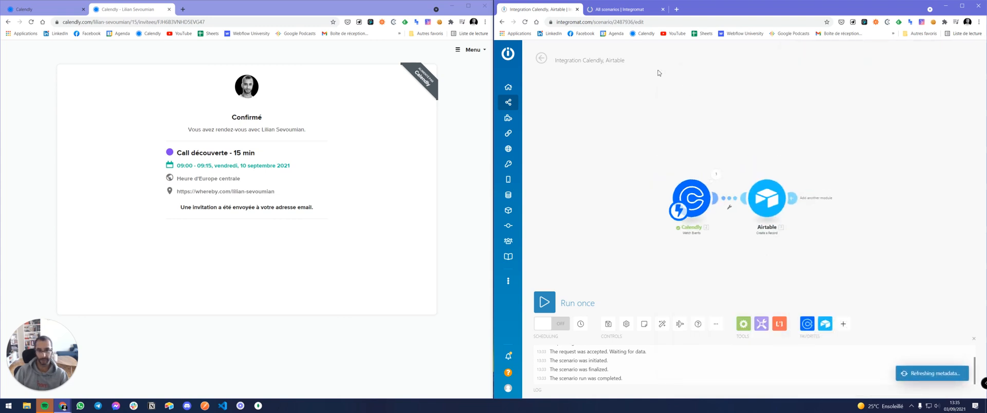
Check the CRM base's Contacts table on airtable.com, then run the Integromat scenario once.
left_click(637, 14)
left_click(636, 22)
type("airta")
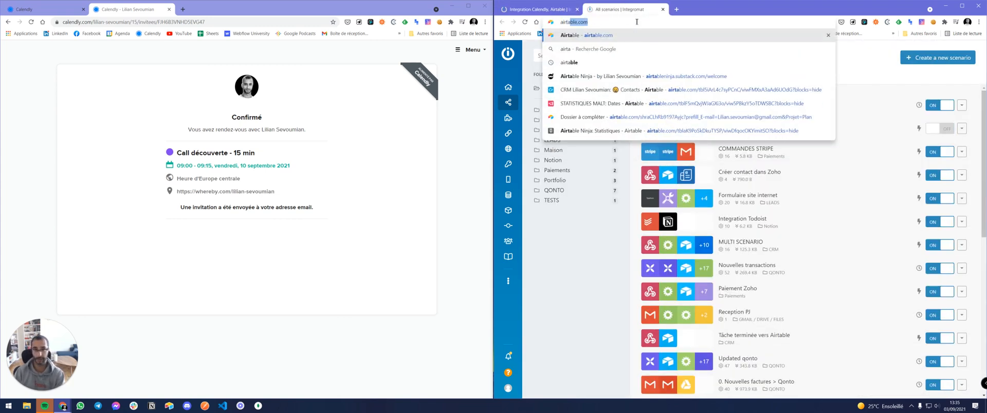
key("Return")
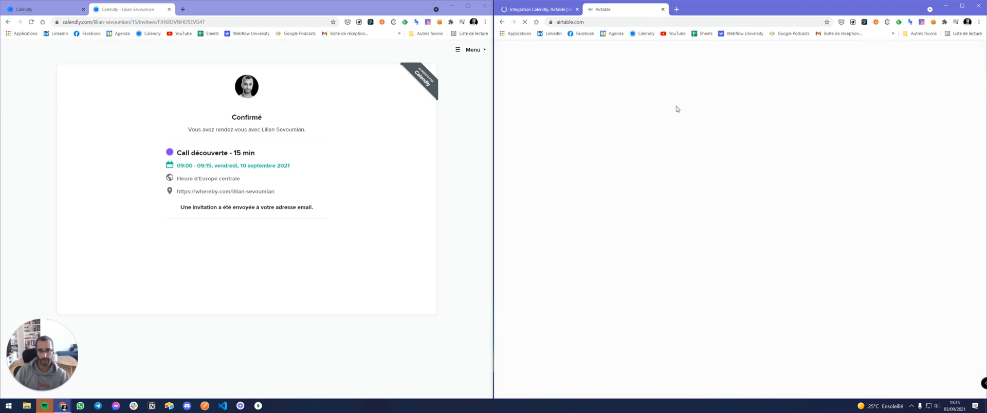
left_click(691, 187)
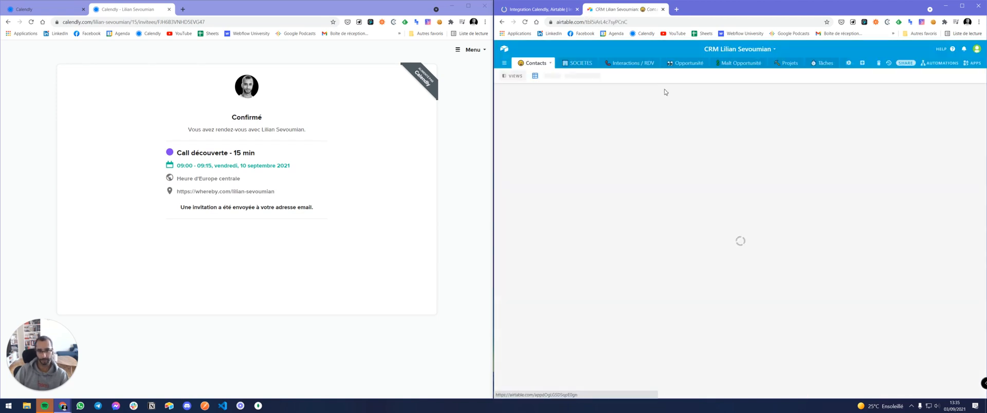
scroll(638, 205, "down", 3)
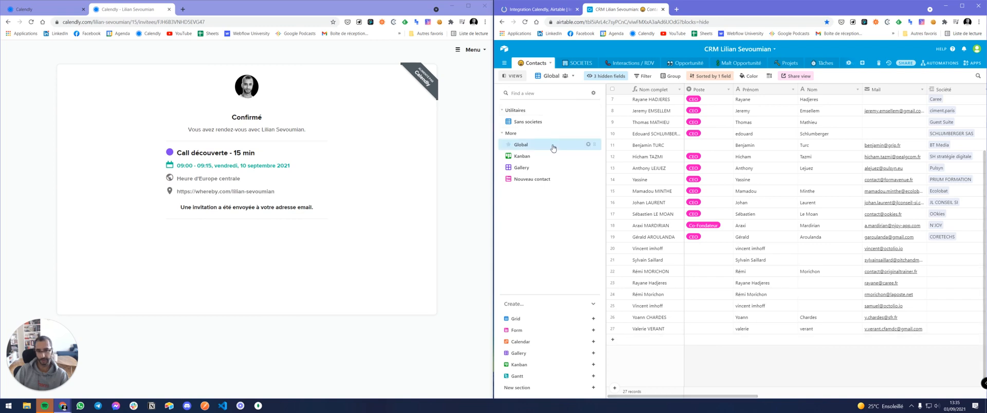
left_click(544, 12)
left_click(545, 303)
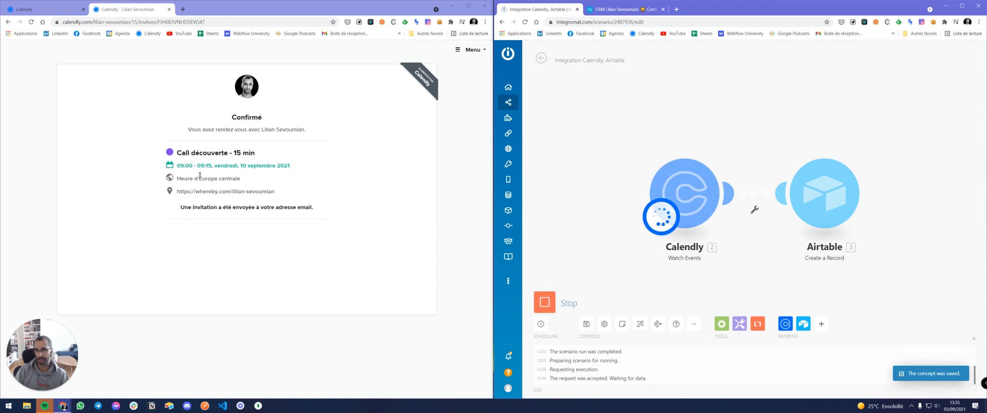
Go back in Calendly and pick the 10:00 slot on 10 septembre 2021.
left_click(162, 97)
key("alt+Left")
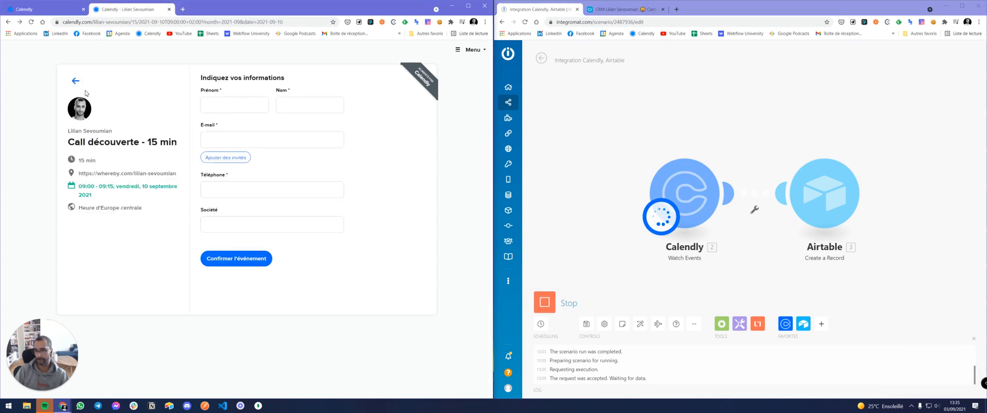
left_click(76, 81)
left_click(377, 125)
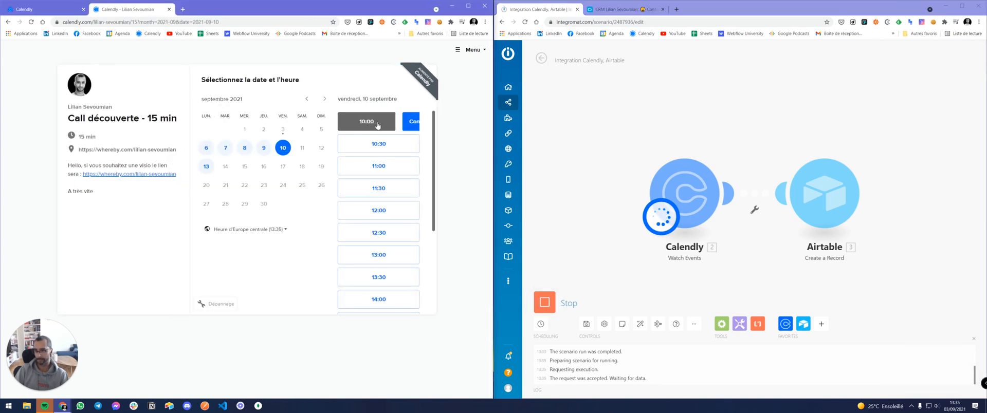
left_click(393, 124)
Enter the invitee's first and last name and accept the suggested e-mail address.
left_click(243, 106)
key("Tab")
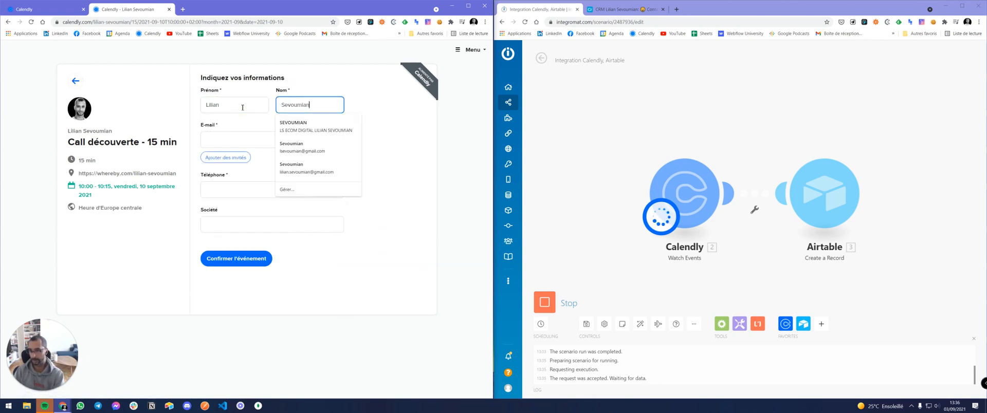
key("Tab")
key("Down")
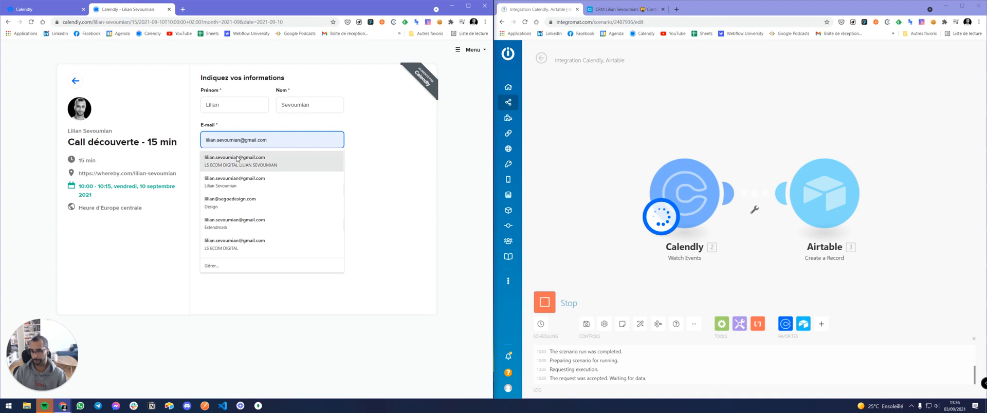
key("Return")
Fill in the Téléphone field and company Apple, then confirm the booking.
left_click(222, 193)
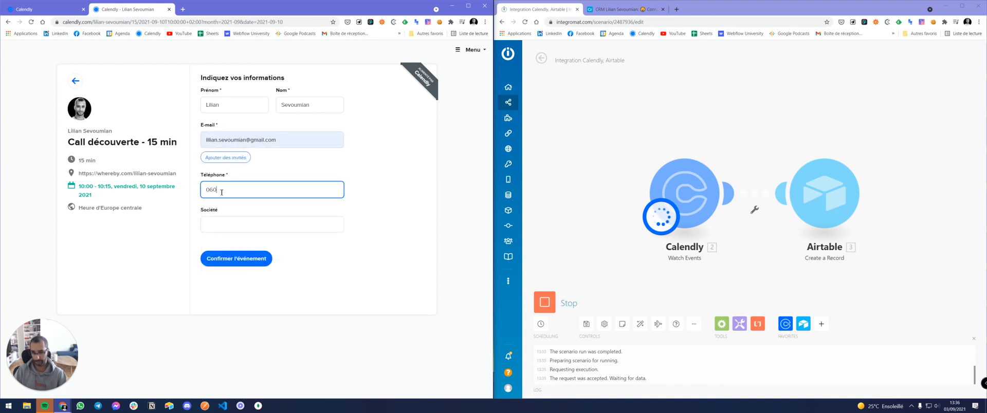
key("Tab")
type("A")
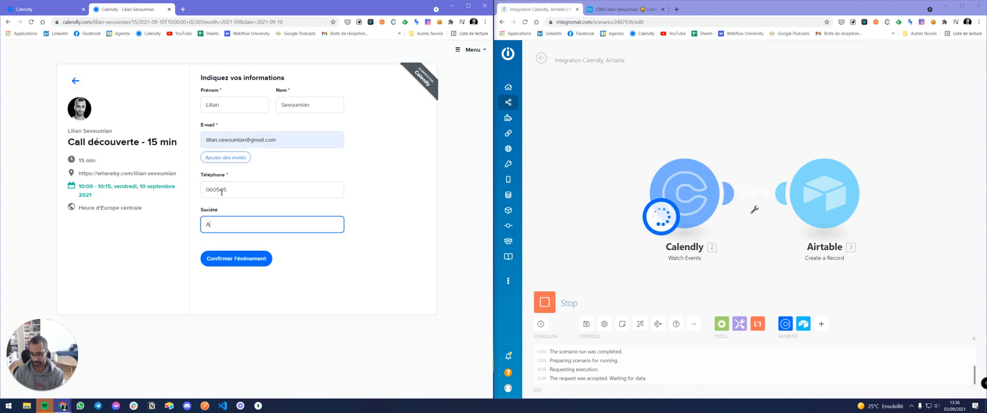
left_click(243, 257)
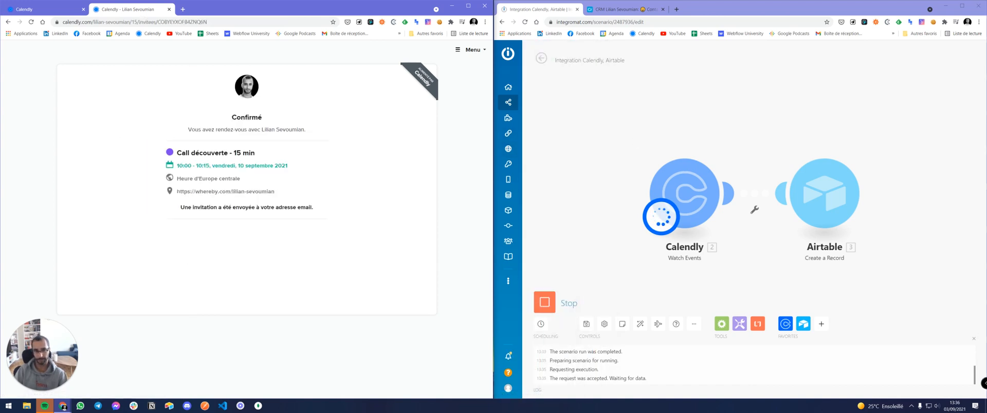
Check the Airtable step's invalid record ID error and the Numéro mapping, then switch to the CRM.
left_click(874, 153)
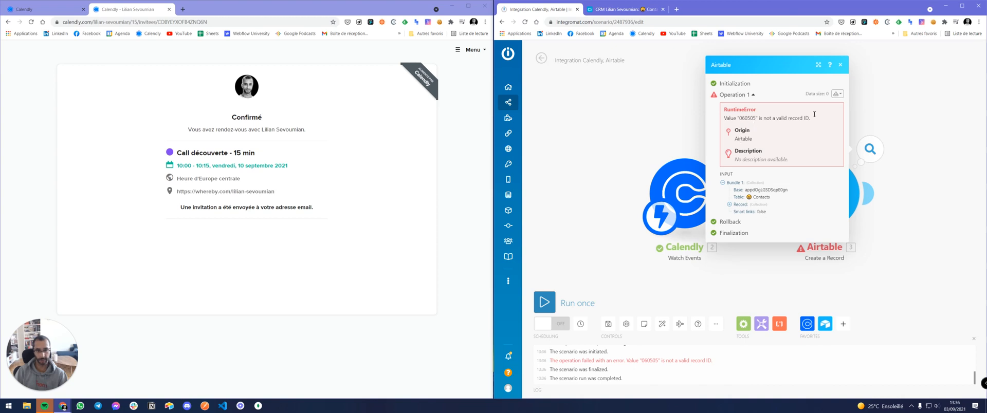
left_click(840, 65)
left_click(807, 156)
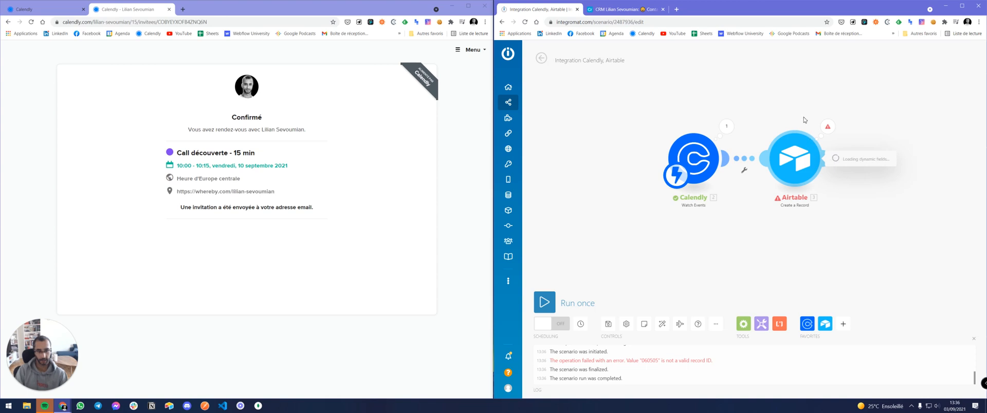
scroll(879, 212, "down", 5)
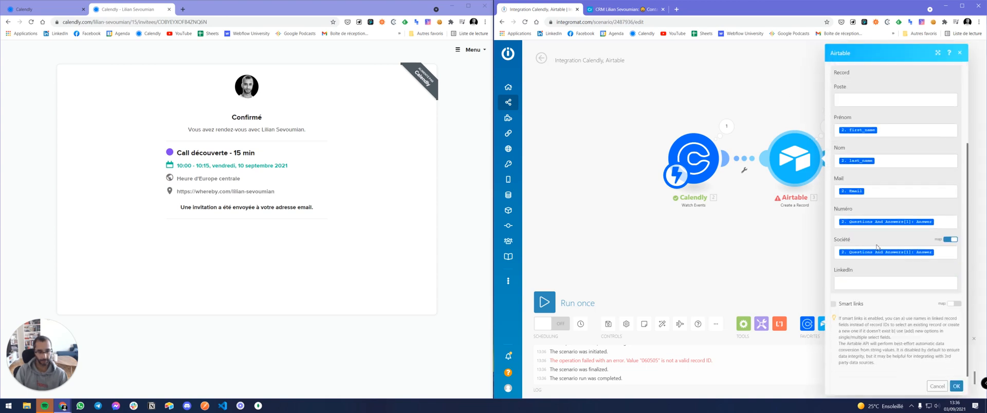
left_click(946, 225)
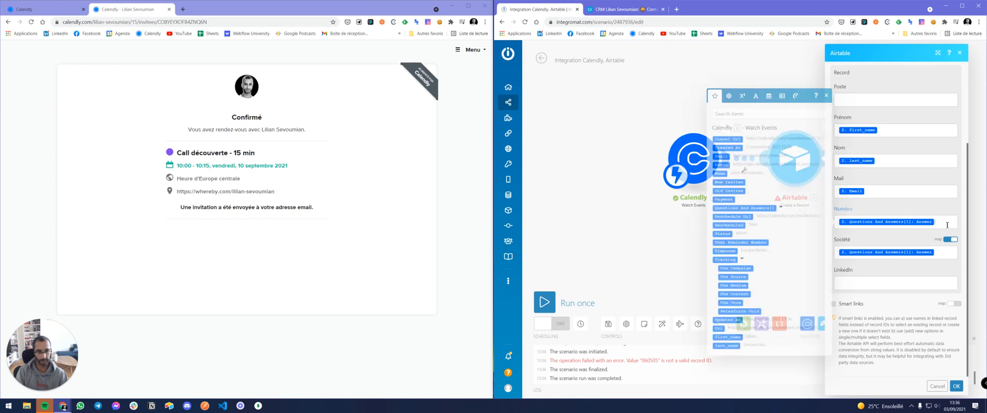
left_click(623, 9)
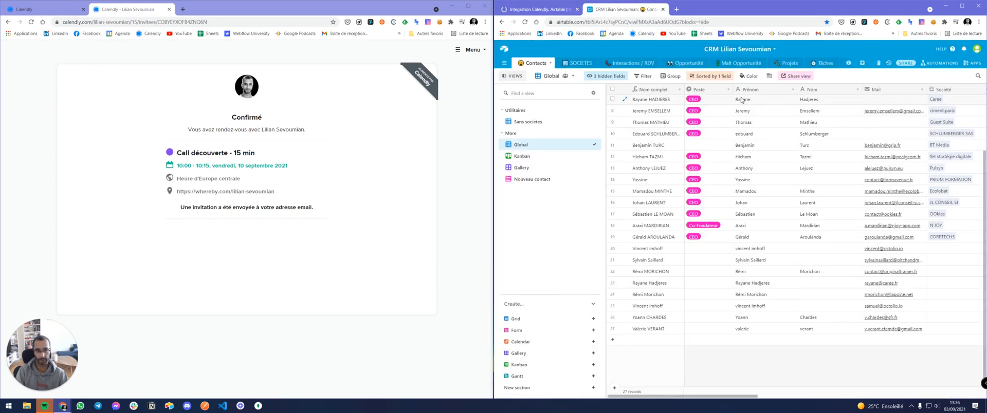
Expand the row 8 contact and reveal its three hidden fields, showing Numéro empty.
left_click(624, 110)
scroll(612, 177, "down", 5)
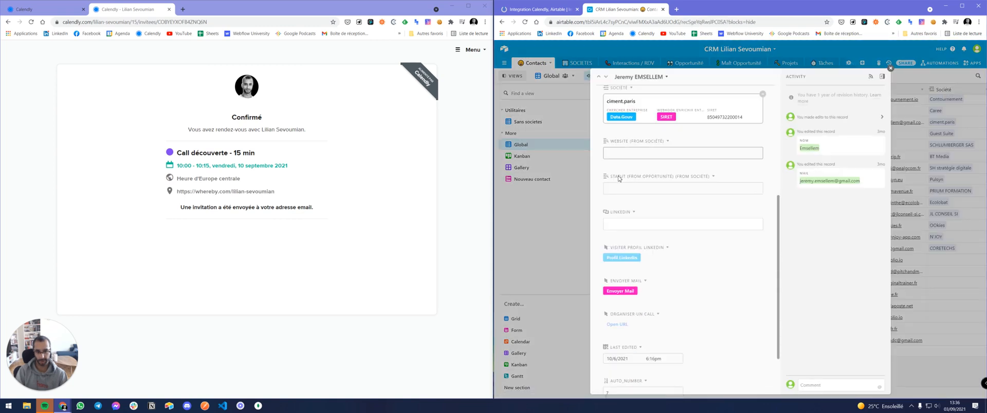
scroll(645, 189, "up", 4)
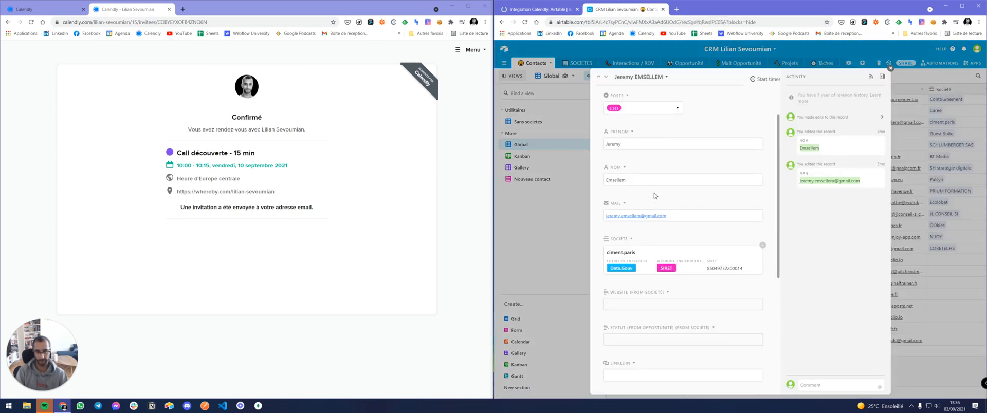
scroll(626, 239, "down", 3)
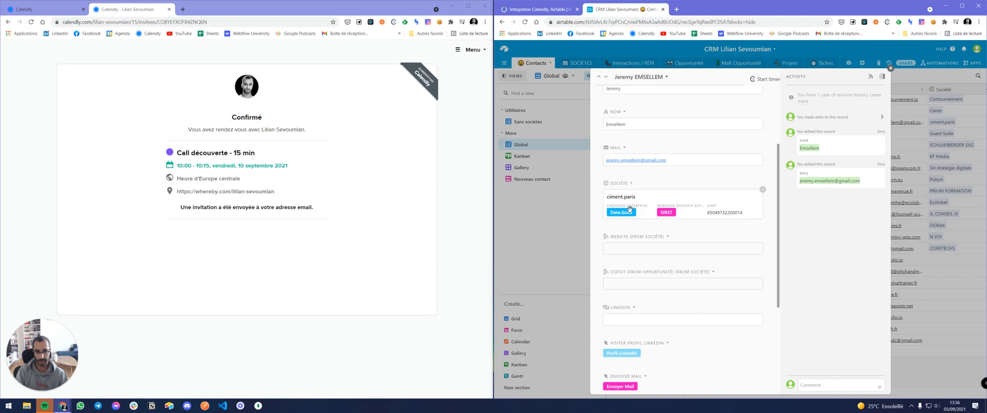
scroll(624, 247, "down", 1)
scroll(665, 298, "up", 3)
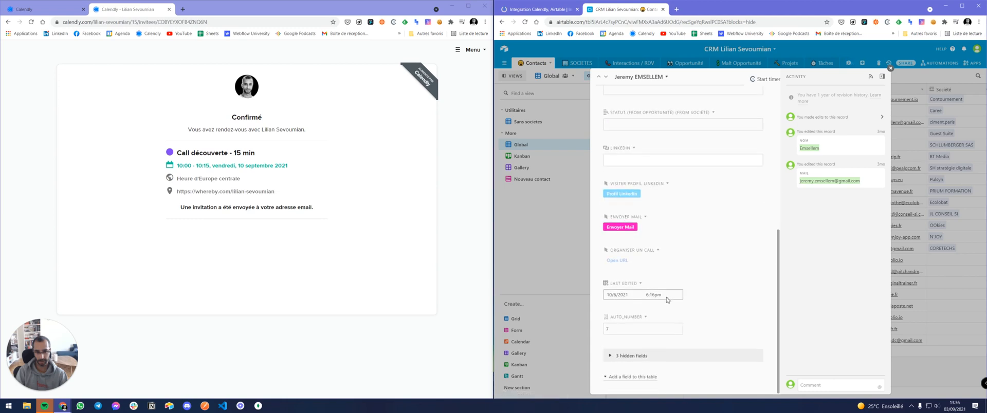
scroll(642, 274, "up", 4)
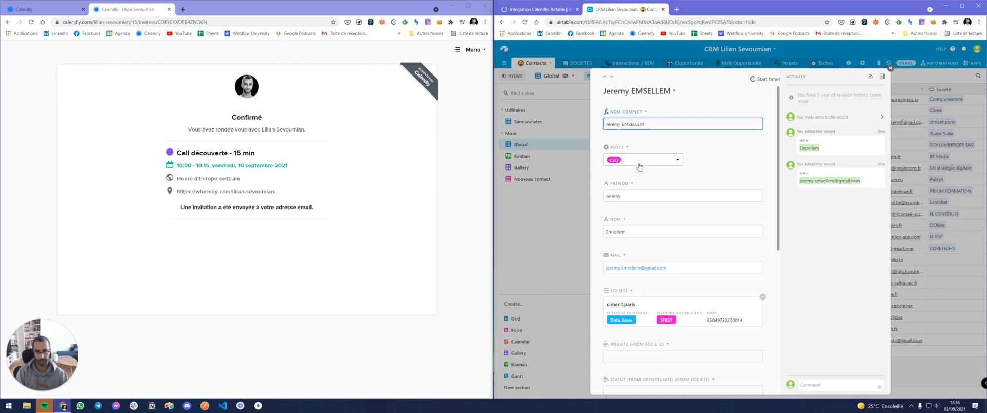
scroll(645, 185, "down", 6)
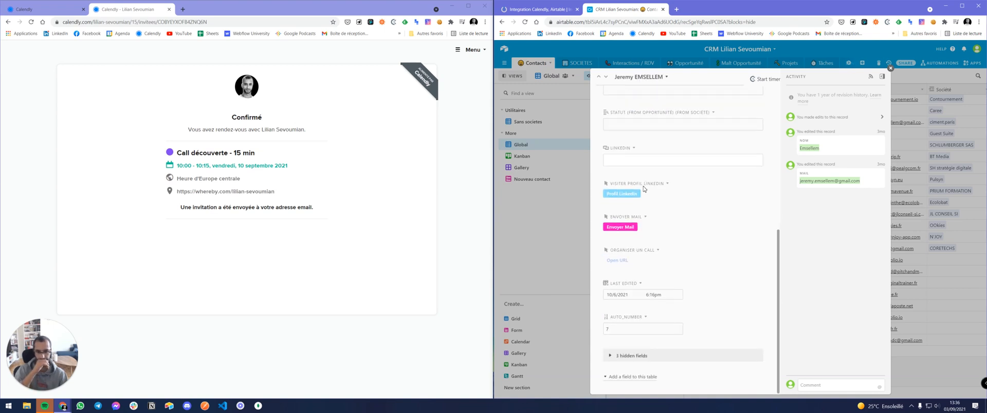
left_click(621, 357)
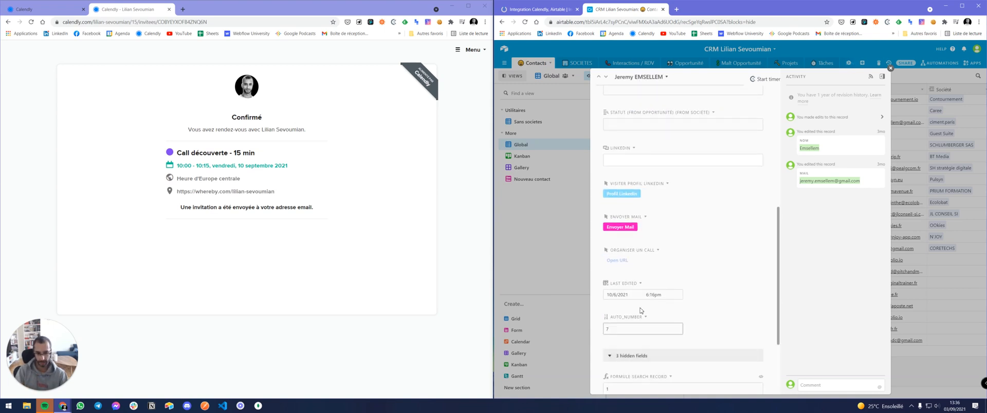
scroll(642, 309, "down", 2)
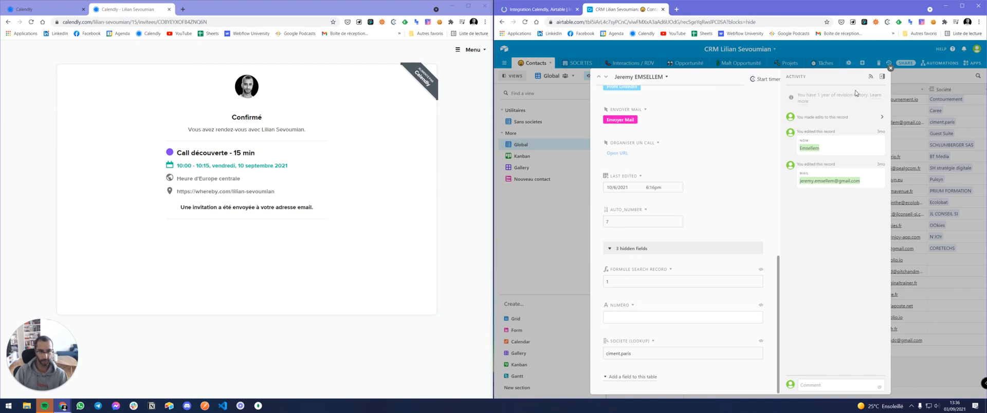
left_click(537, 9)
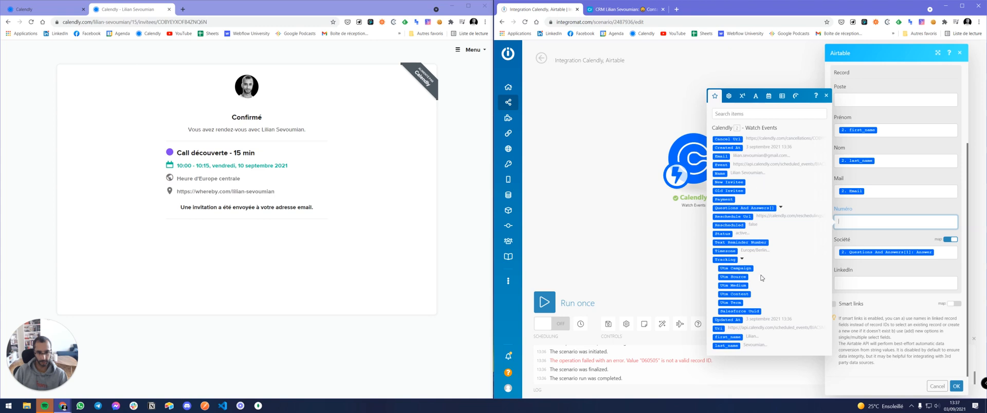
Close the mapping list and review the Calendly output and the Airtable record ID error.
left_click(827, 95)
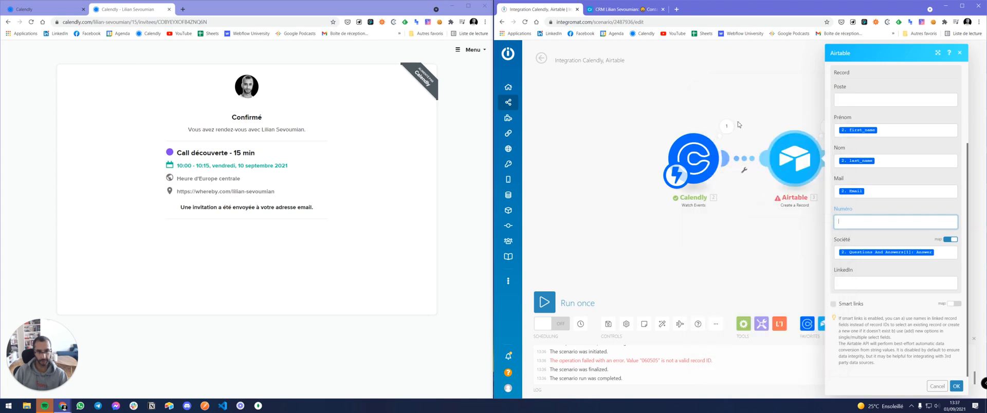
left_click(726, 127)
left_click(877, 53)
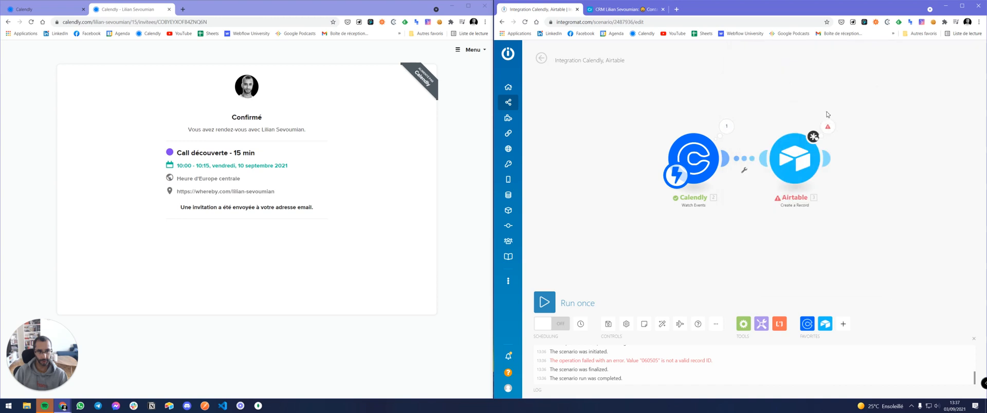
left_click(828, 127)
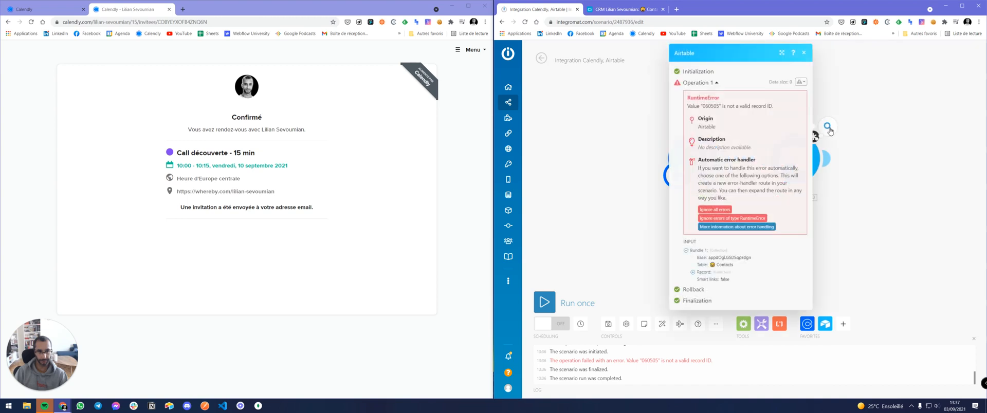
Map Calendly's Questions And Answers Answer into the Airtable Numéro field and enable Smart links.
left_click(806, 54)
left_click(794, 160)
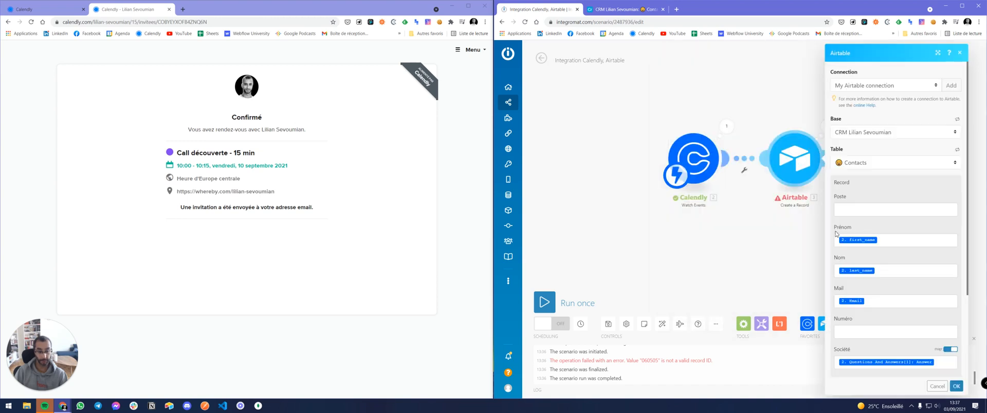
scroll(857, 200, "down", 2)
left_click(856, 258)
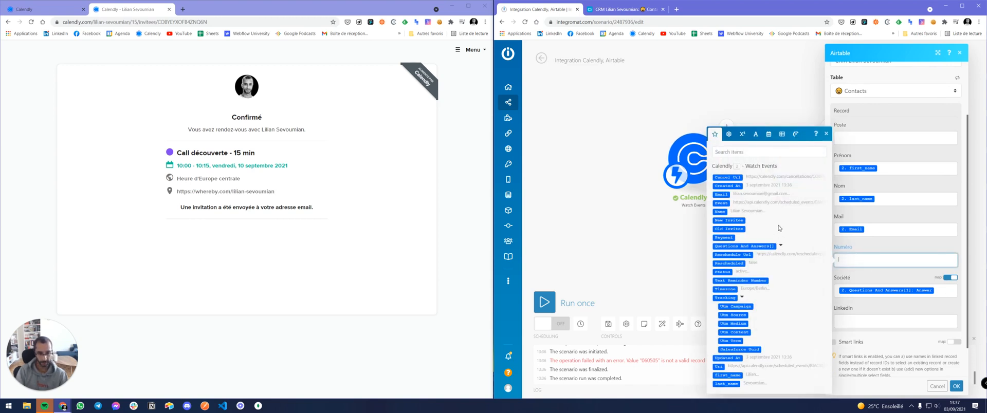
left_click(780, 246)
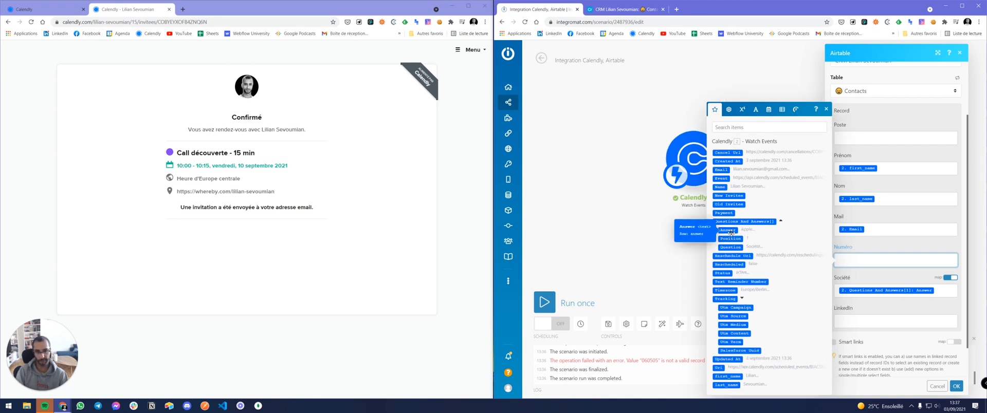
left_click(754, 229)
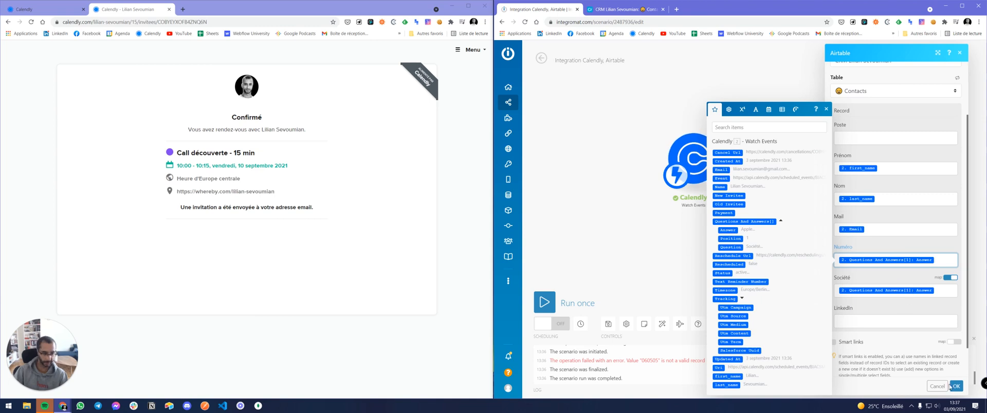
left_click(856, 344)
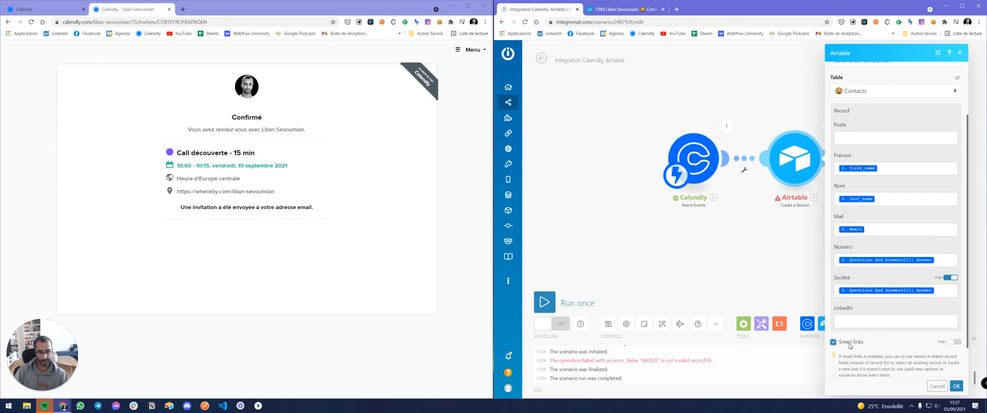
Save the Airtable module settings and recheck the run's invalid record ID error.
left_click(954, 386)
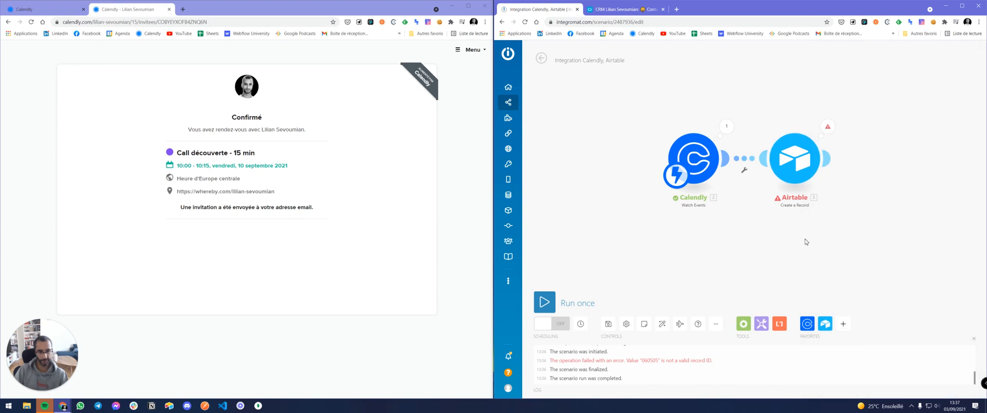
left_click(617, 14)
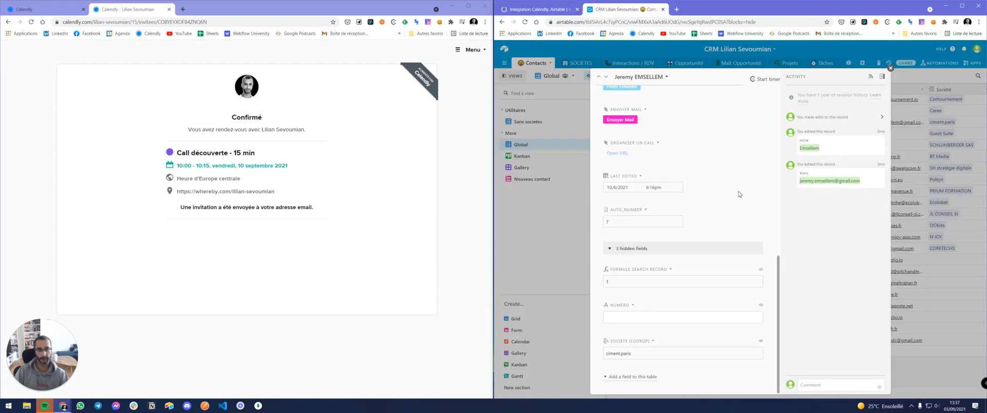
left_click(545, 11)
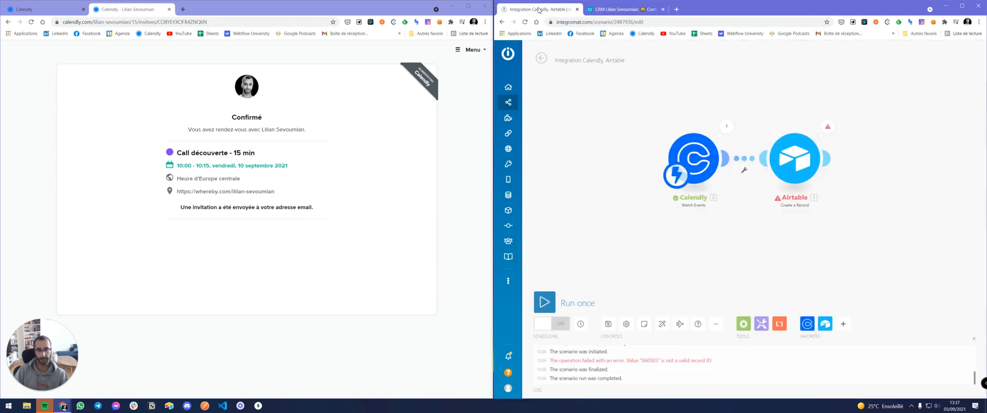
left_click(827, 127)
left_click(804, 53)
Compare against the Airtable CRM, reread the invalid record ID error, and reopen the Airtable module.
left_click(618, 8)
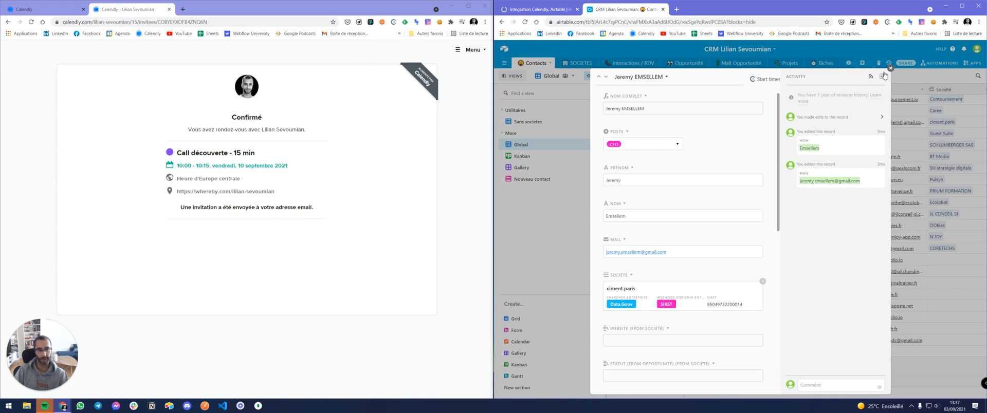
left_click(538, 8)
left_click(827, 128)
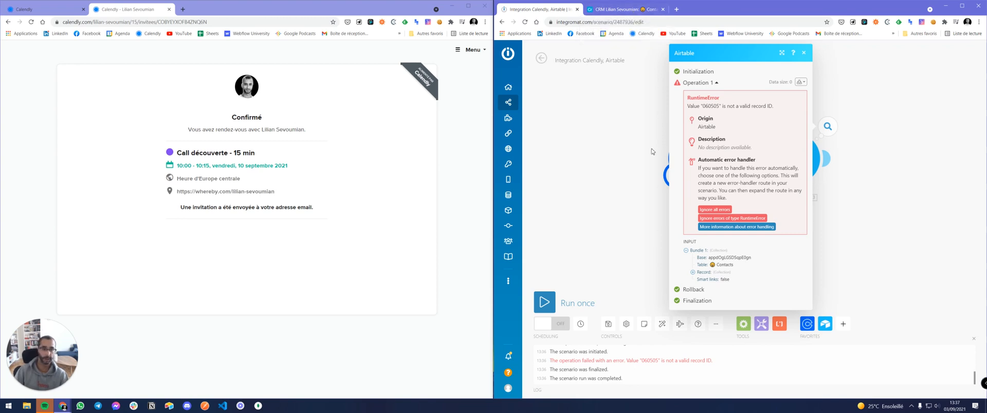
left_click(805, 53)
left_click(801, 169)
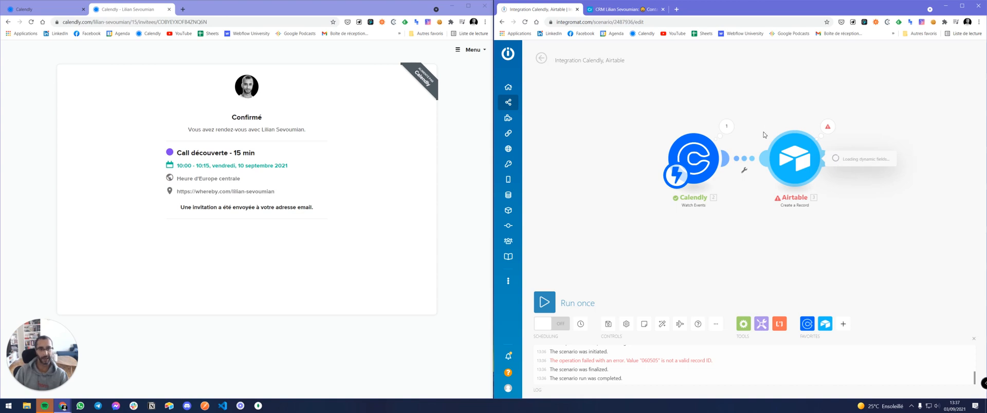
Review the Numéro, Société and Smart links settings and save the Airtable module.
scroll(896, 253, "down", 2)
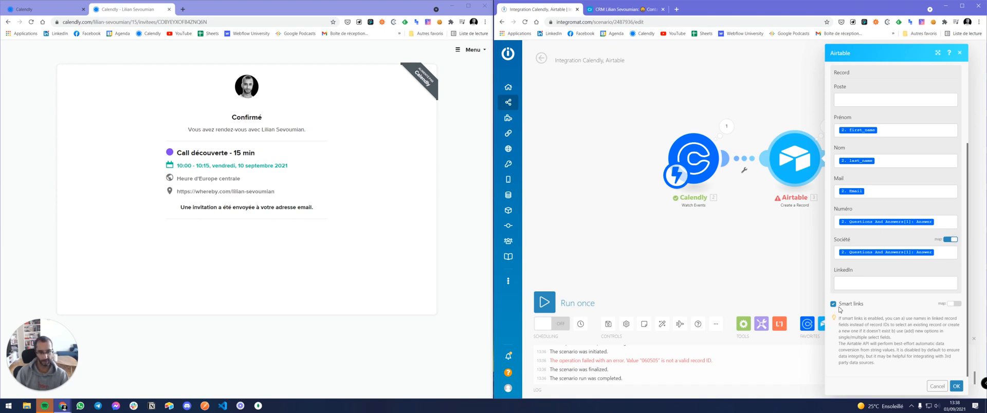
left_click(956, 386)
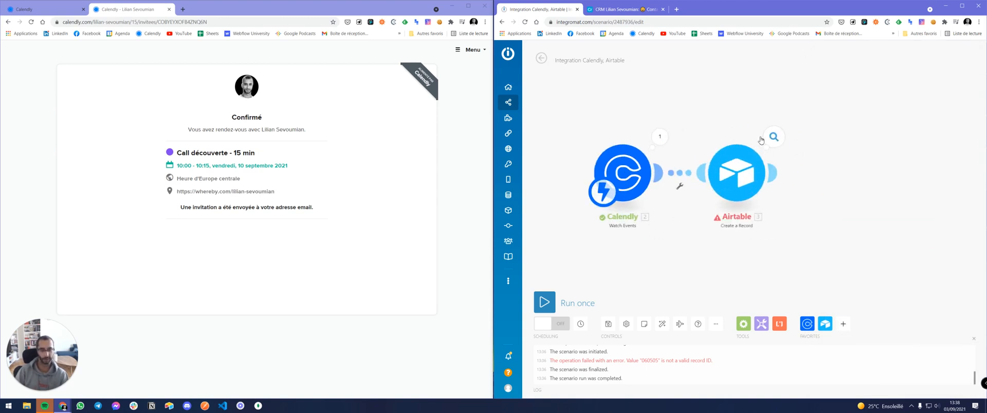
Inspect Calendly's Questions And Answers output, then start a Run once of the scenario.
left_click(660, 137)
left_click(700, 181)
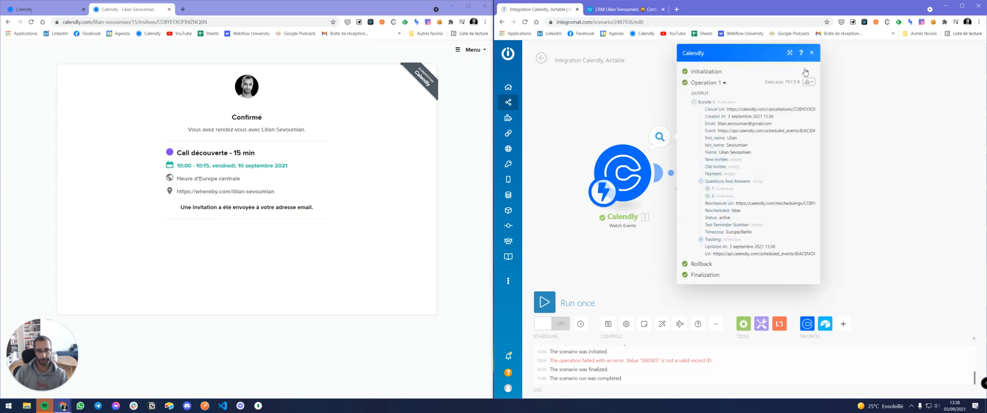
left_click(811, 52)
left_click(544, 302)
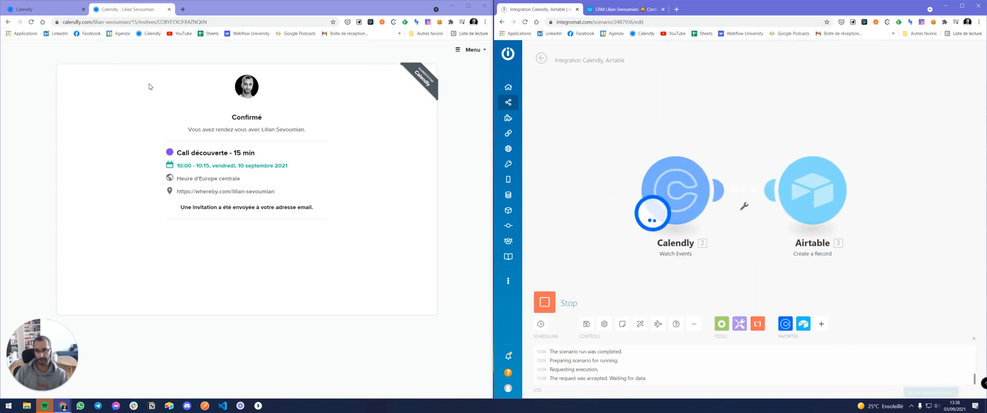
Go back in Calendly and pick the 11:00 slot on 10 September 2021.
key("alt+Left")
left_click(76, 81)
left_click(379, 122)
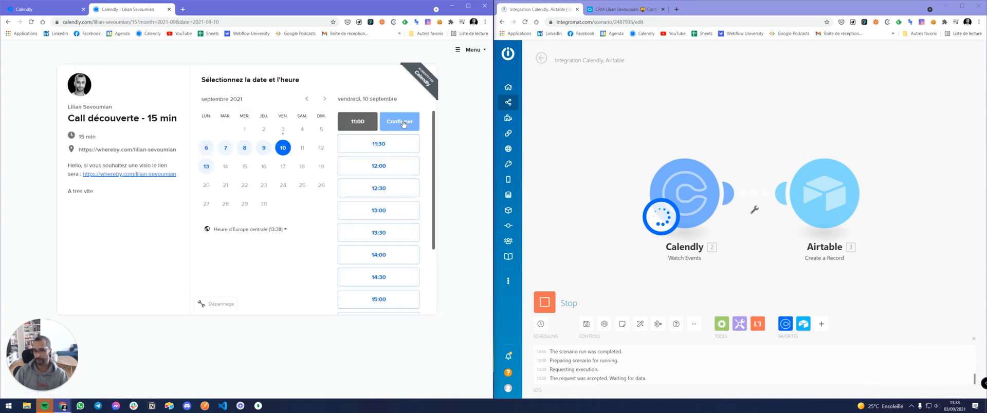
left_click(402, 122)
Fill in the invitee's name, e-mail, phone number and company Apple, then confirm the booking.
left_click(229, 105)
key("Tab")
key("Tab")
type("lili")
left_click(233, 160)
left_click(226, 191)
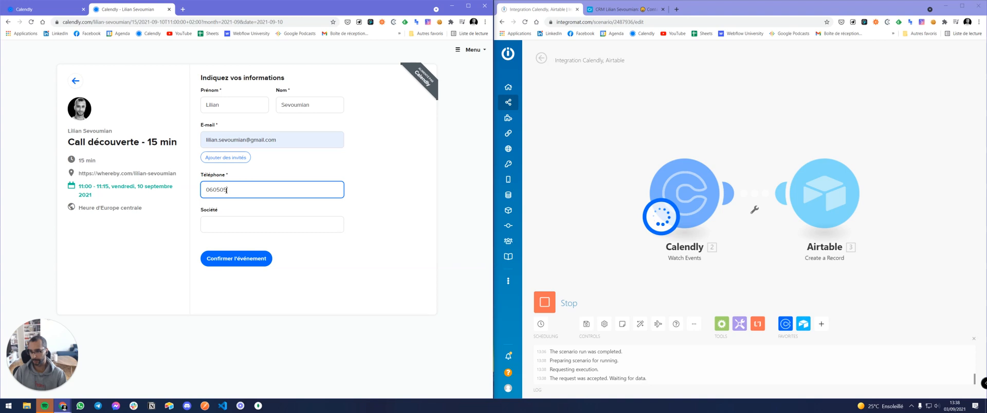
left_click(223, 224)
type("Apple")
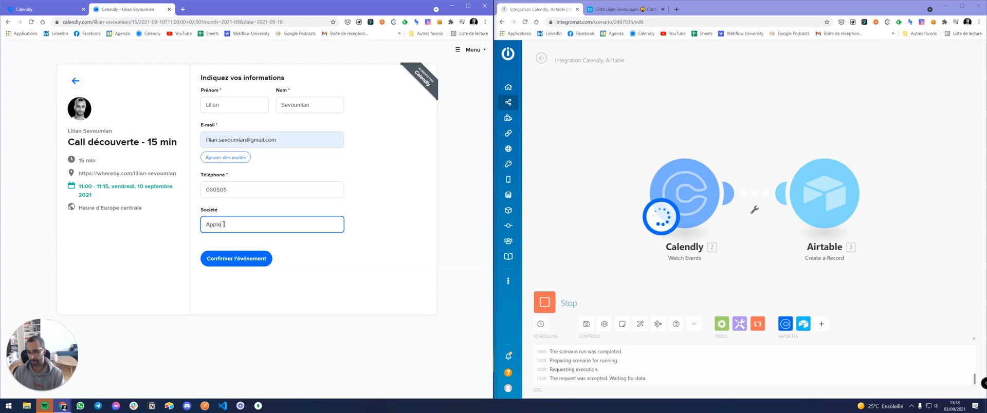
left_click(246, 258)
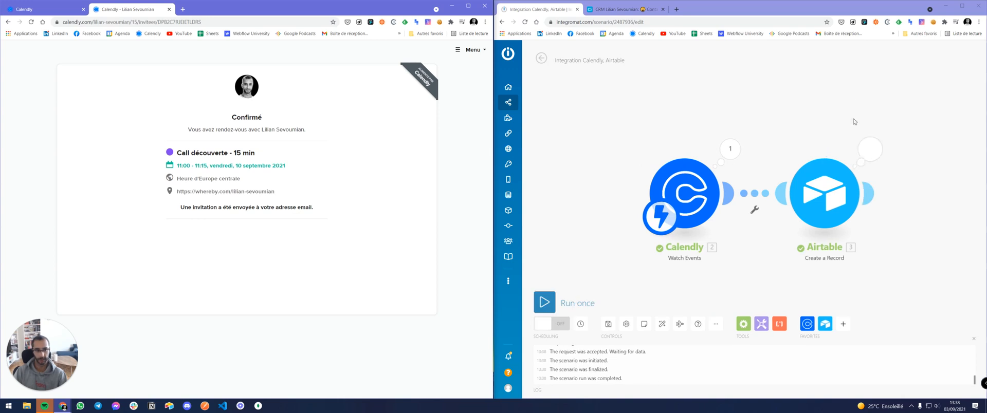
Inspect the Airtable output and open the new contact in the CRM to check Numéro and Société.
left_click(869, 150)
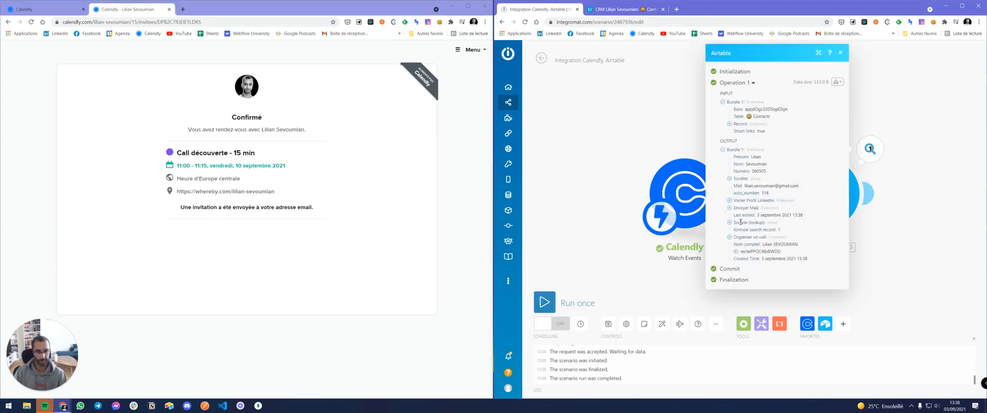
left_click(730, 179)
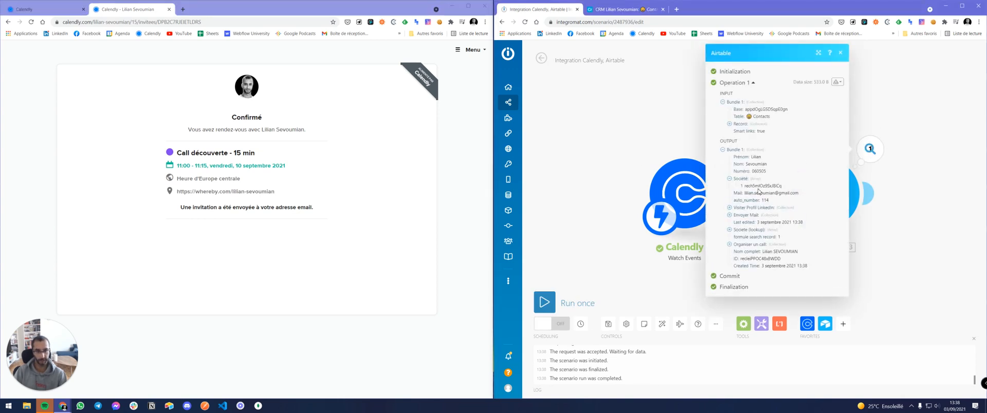
left_click(653, 10)
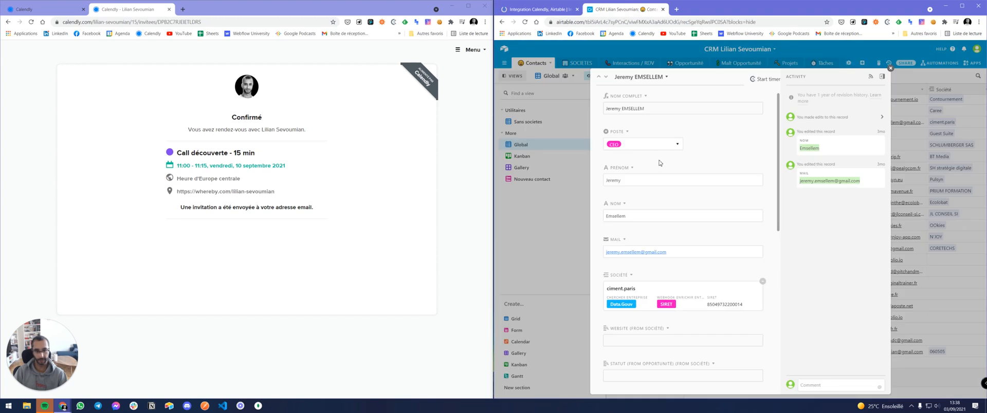
left_click(890, 68)
scroll(640, 342, "down", 1)
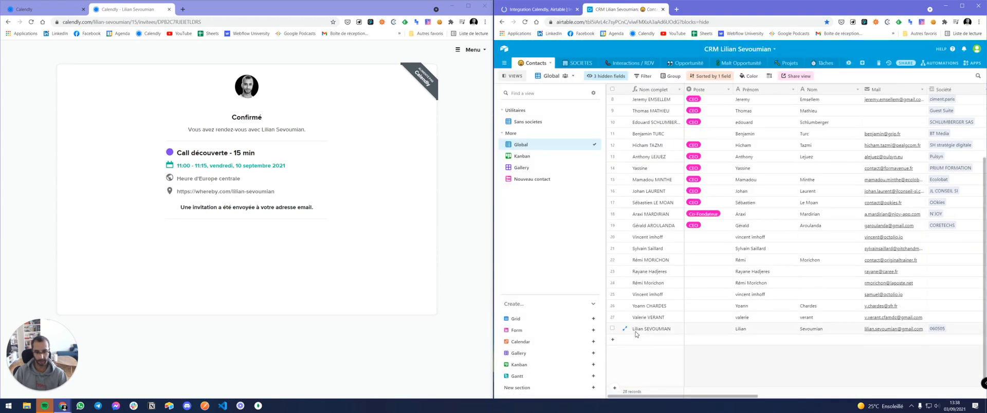
left_click(625, 329)
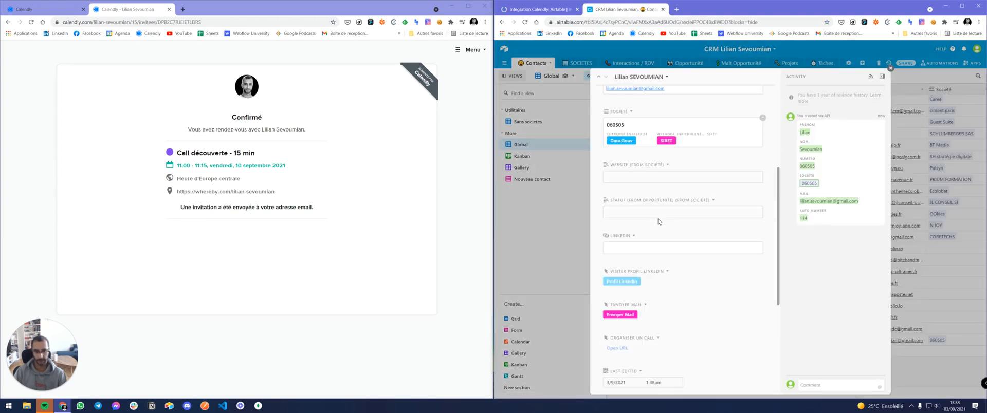
scroll(636, 271, "down", 5)
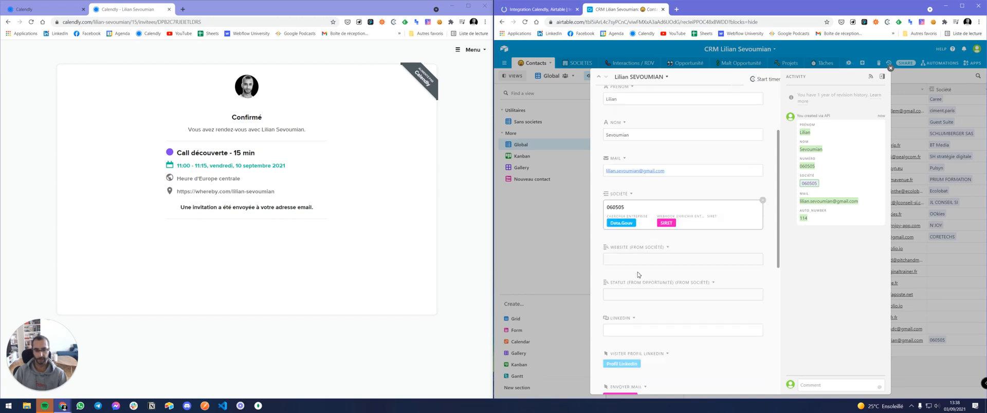
scroll(636, 271, "down", 2)
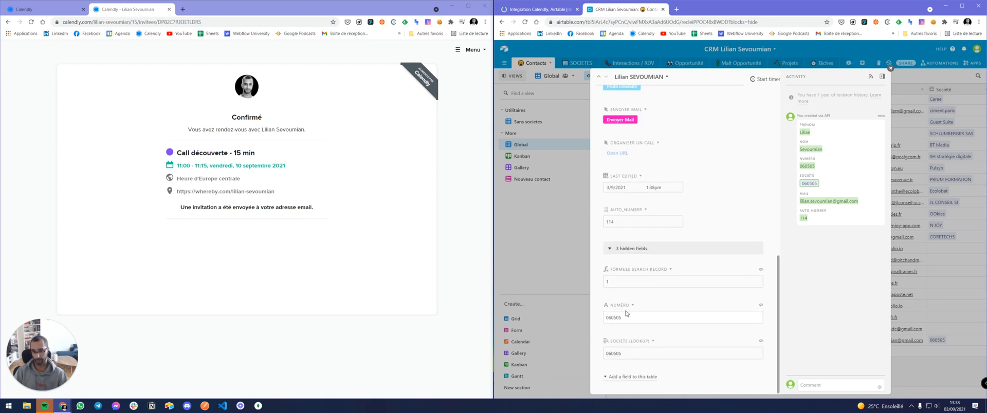
Review the Calendly and Airtable module outputs again, then go to the All scenarios list.
left_click(560, 15)
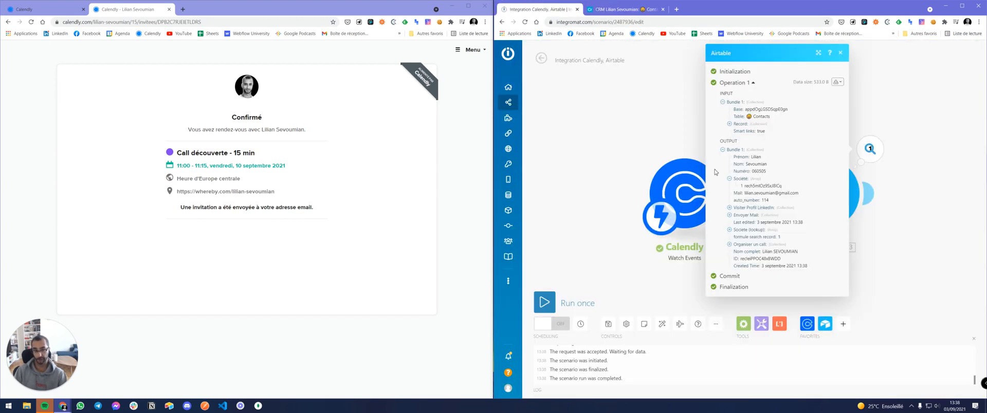
left_click(841, 52)
left_click(731, 149)
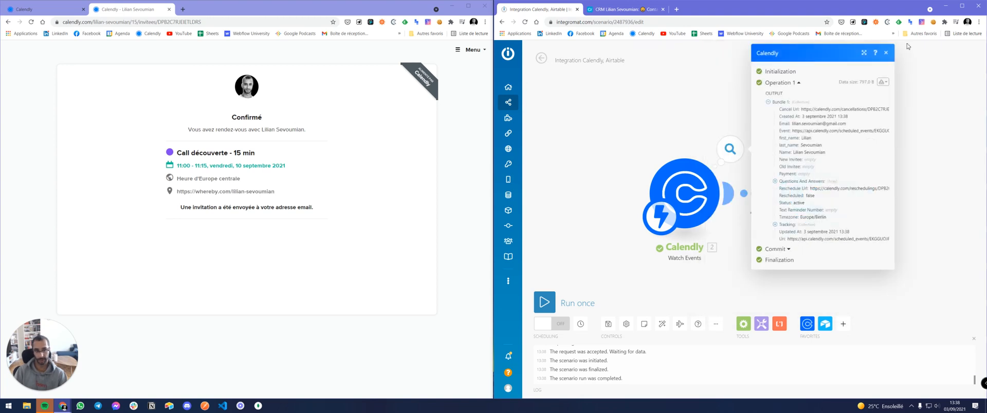
left_click(885, 53)
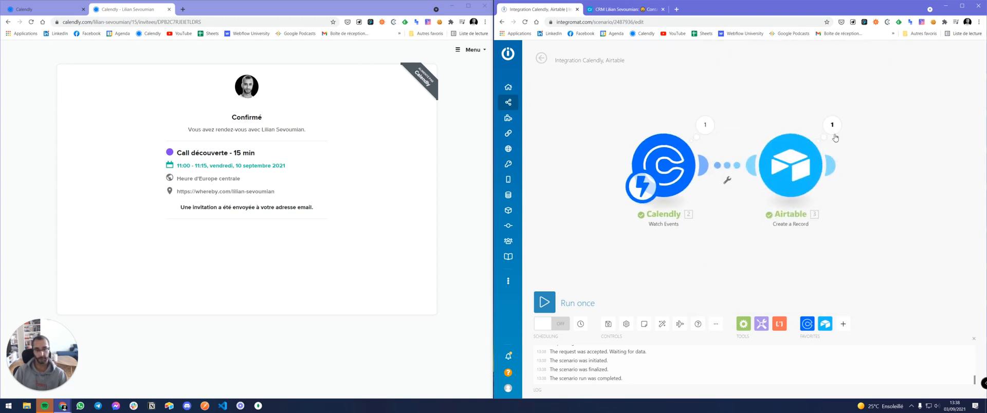
left_click(832, 125)
left_click(804, 54)
left_click(546, 63)
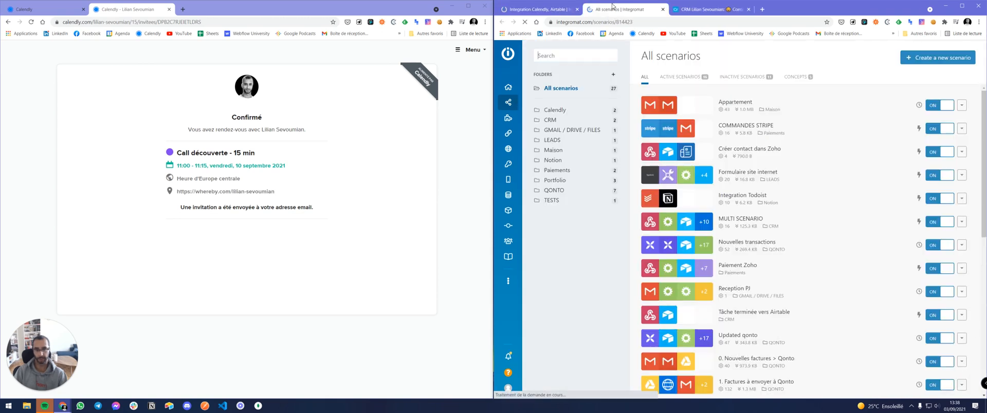
Open the Calendly test scenario from the Calendly folder and inspect its webhook trigger.
left_click(555, 109)
left_click(735, 130)
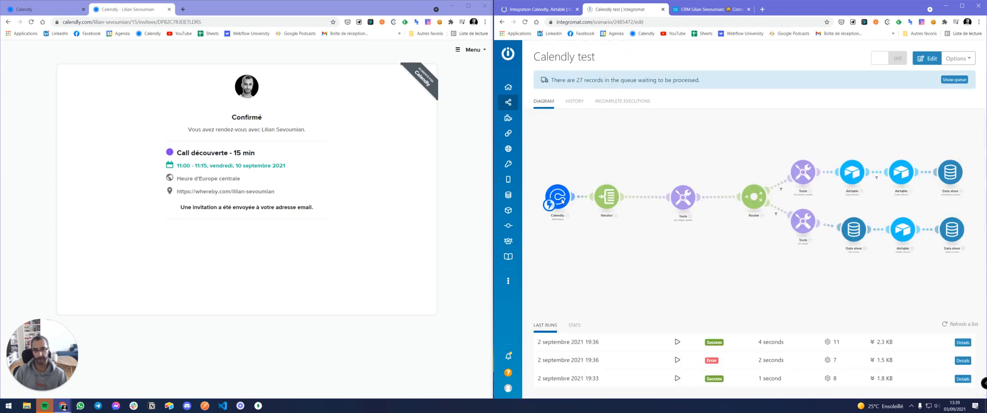
left_click(557, 194)
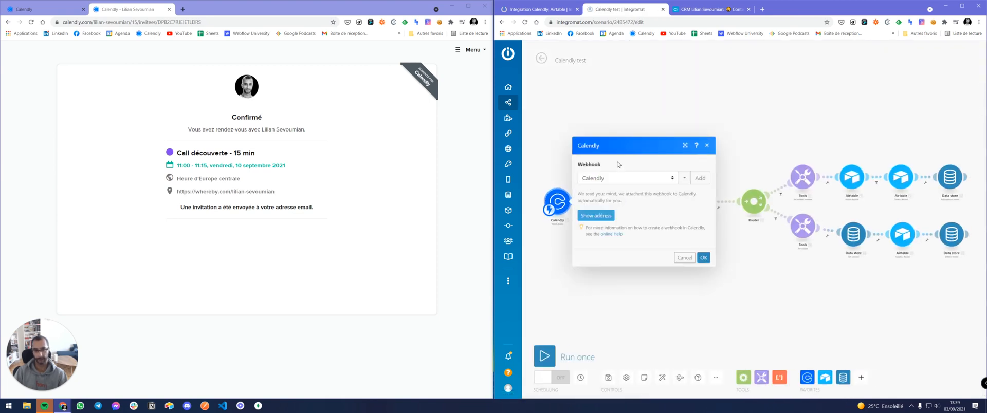
left_click(709, 148)
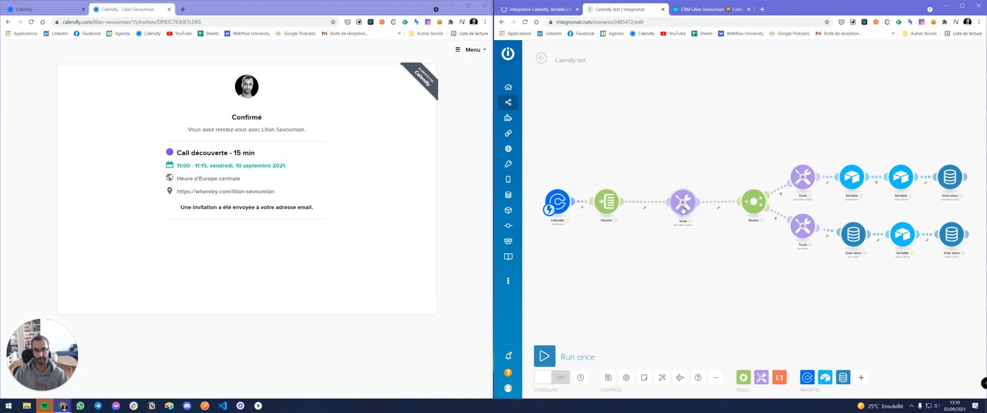
left_click_drag(734, 237, 698, 234)
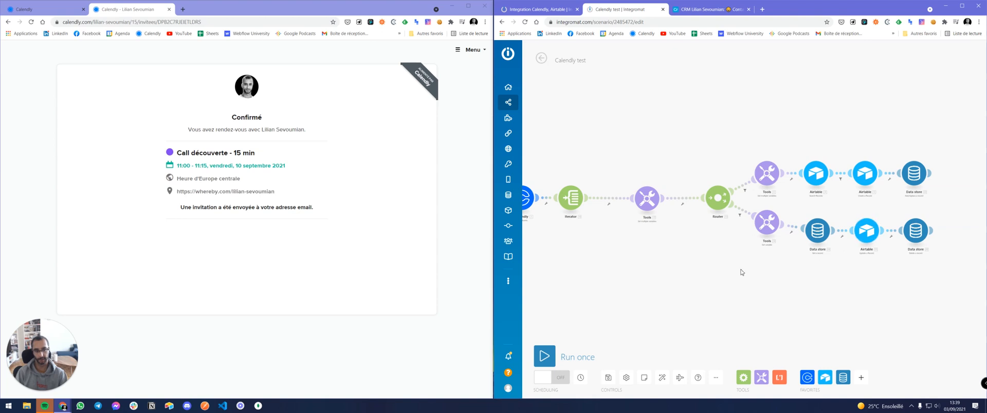
Compare the open tabs, then filter the All scenarios list to the Calendly folder.
left_click(708, 10)
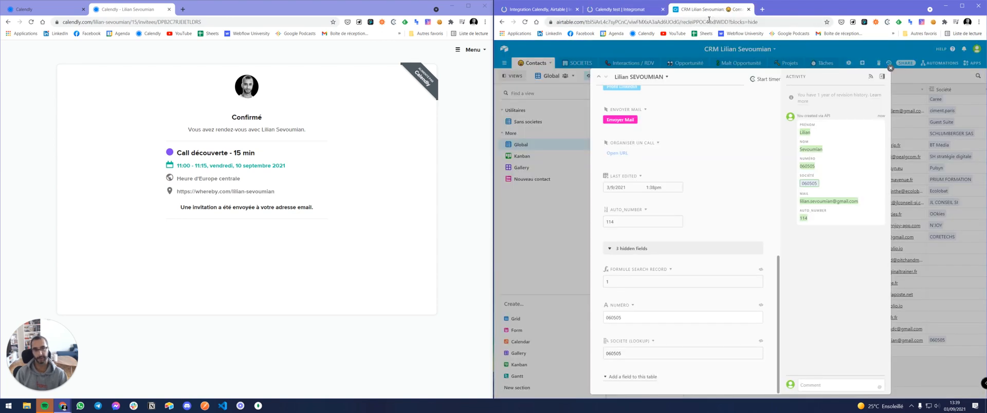
left_click(660, 8)
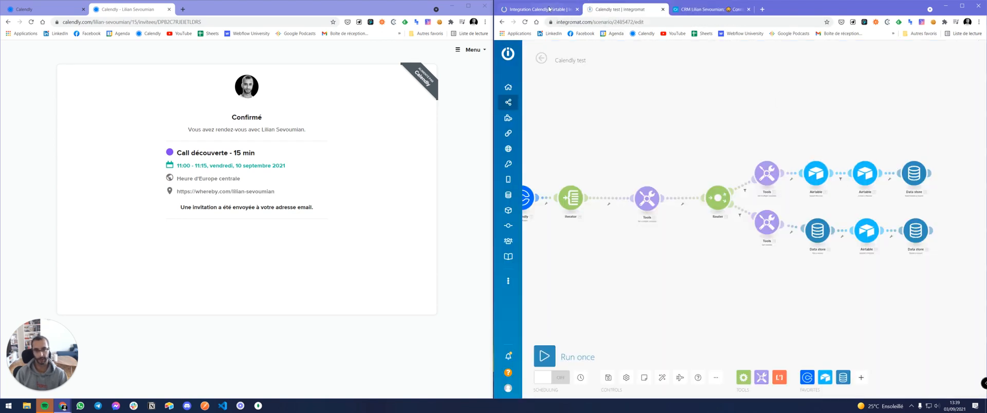
left_click(549, 9)
left_click(694, 9)
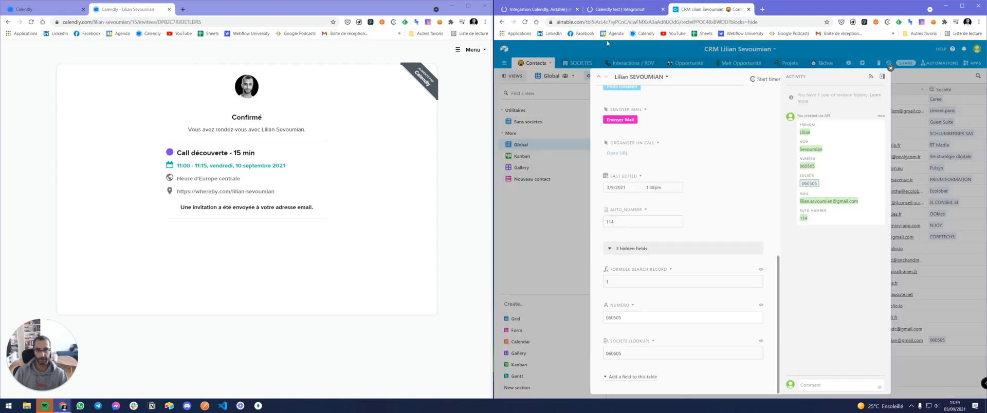
left_click(613, 9)
left_click(541, 59)
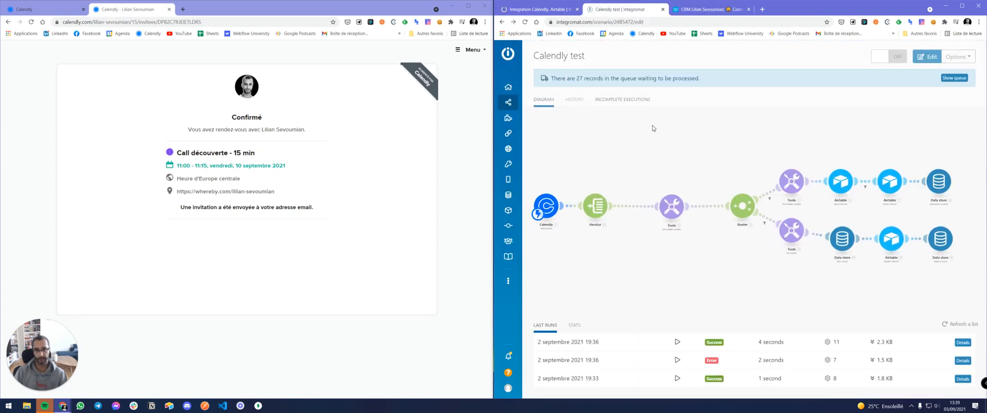
left_click(513, 103)
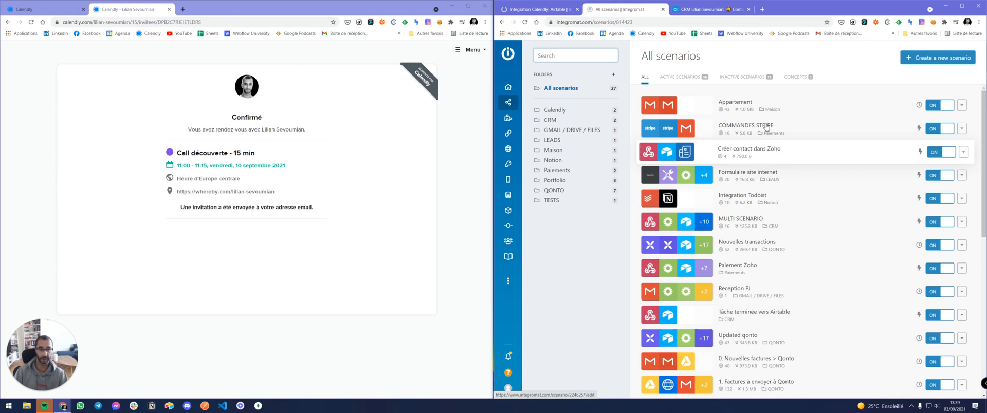
mouse_move(538, 70)
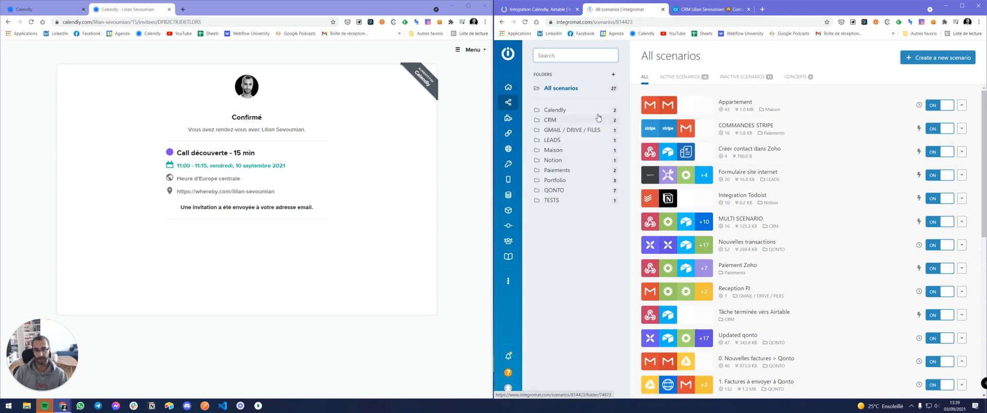
left_click(557, 110)
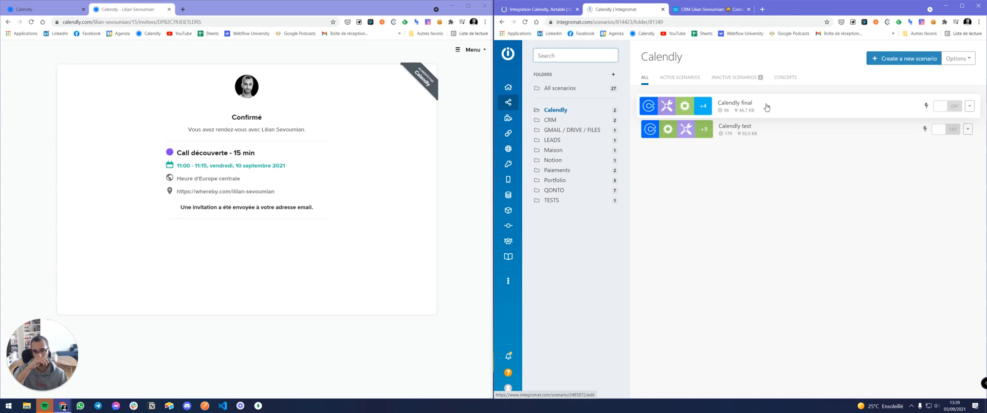
left_click(534, 9)
left_click(700, 119)
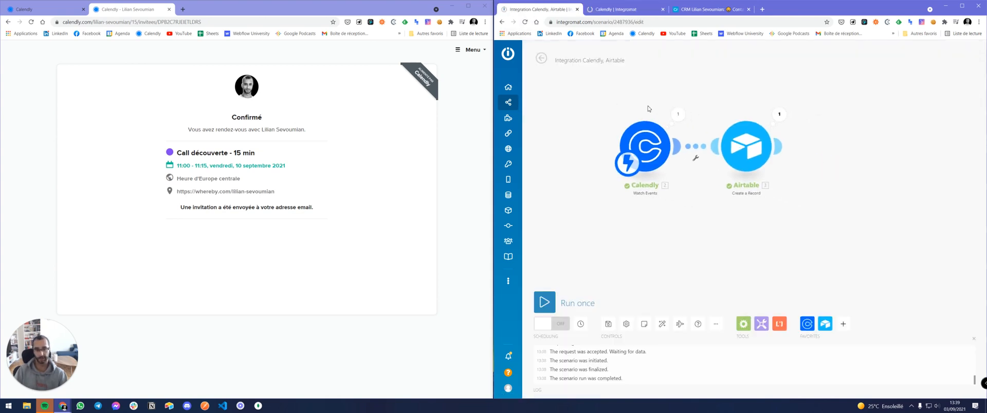
left_click(717, 182)
left_click(724, 189)
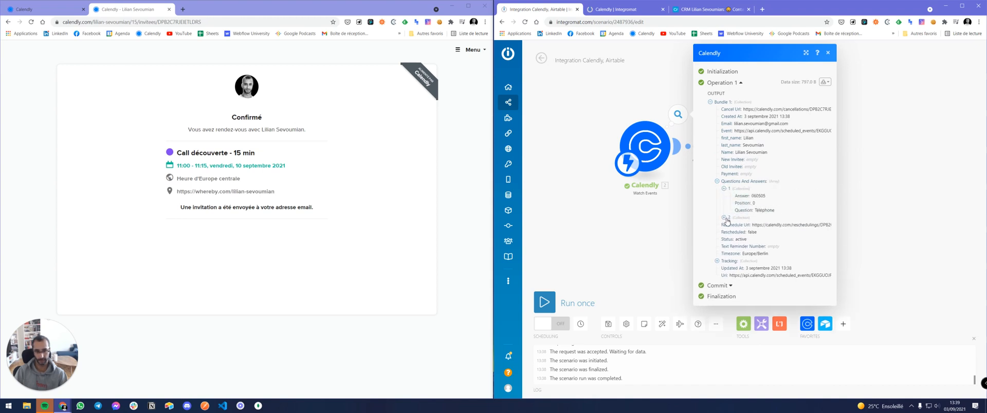
left_click(724, 218)
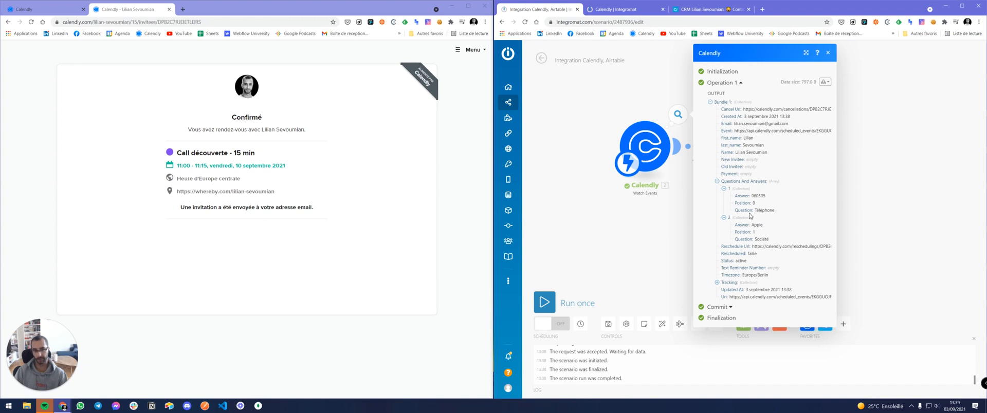
left_click_drag(760, 211, 774, 210)
left_click(761, 212)
left_click_drag(753, 195, 766, 197)
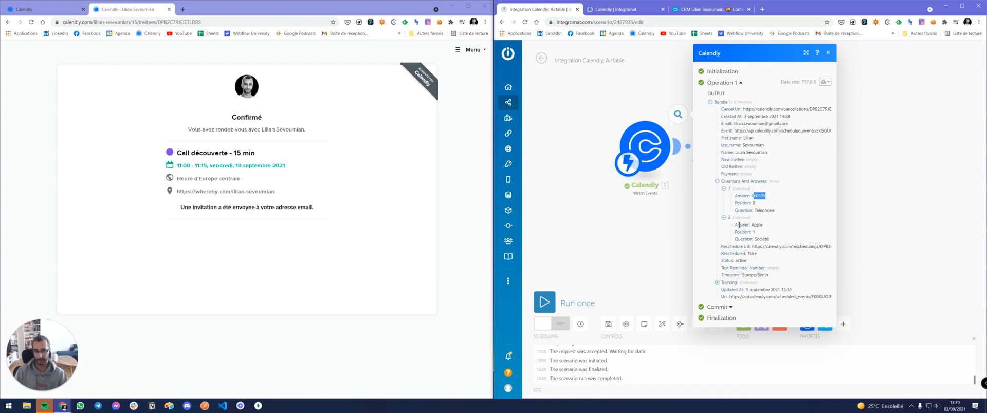
left_click(828, 54)
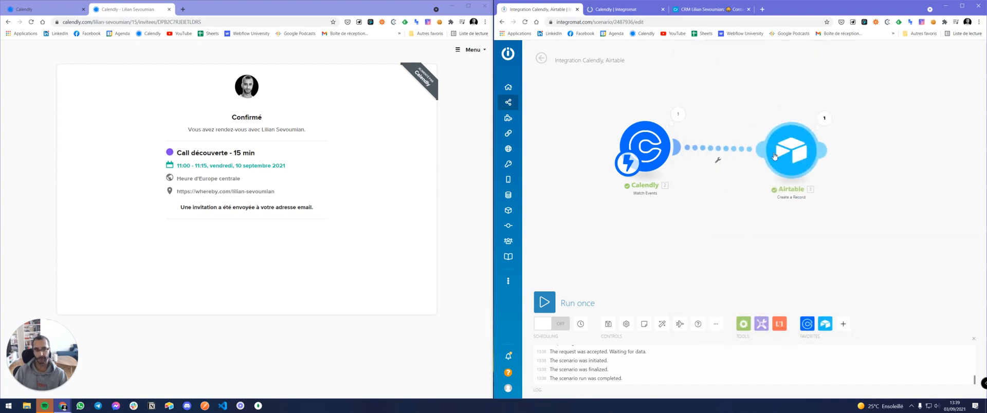
Insert a trial Tools Set variable module named 'Telep' between Calendly and Airtable.
left_click(761, 324)
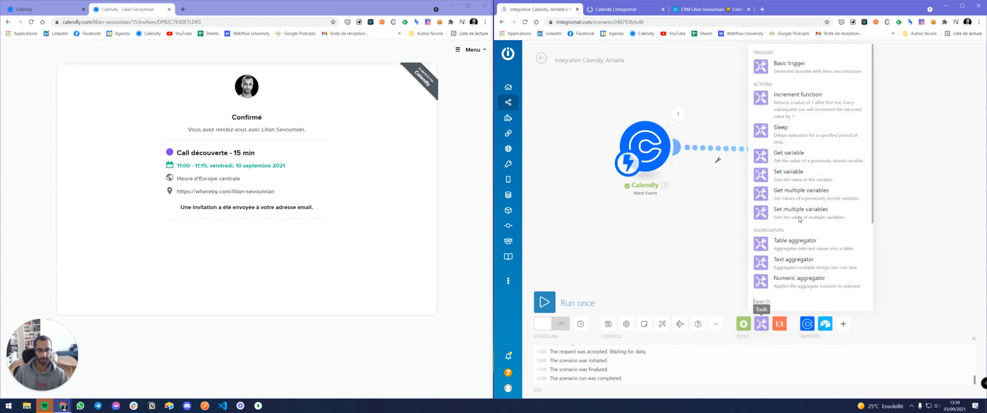
left_click(803, 174)
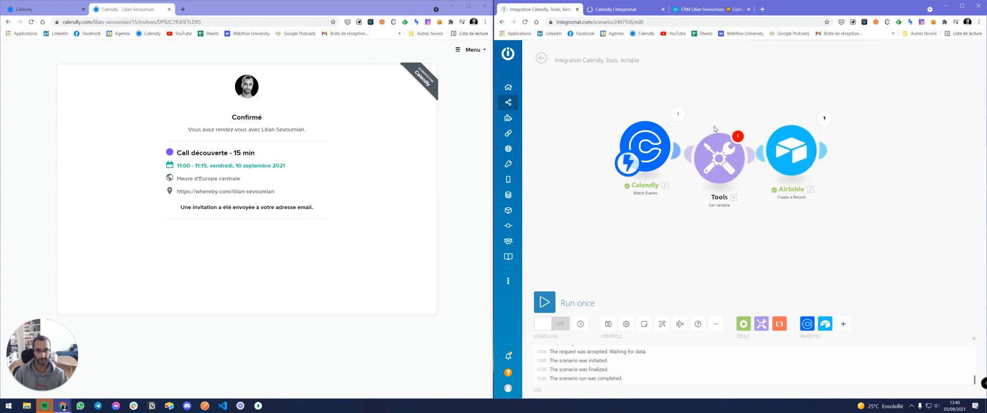
left_click(773, 132)
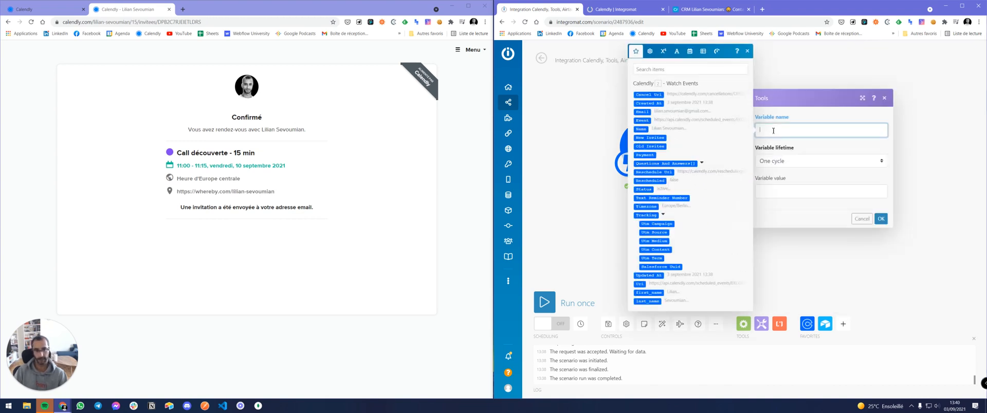
key("alt+Tab")
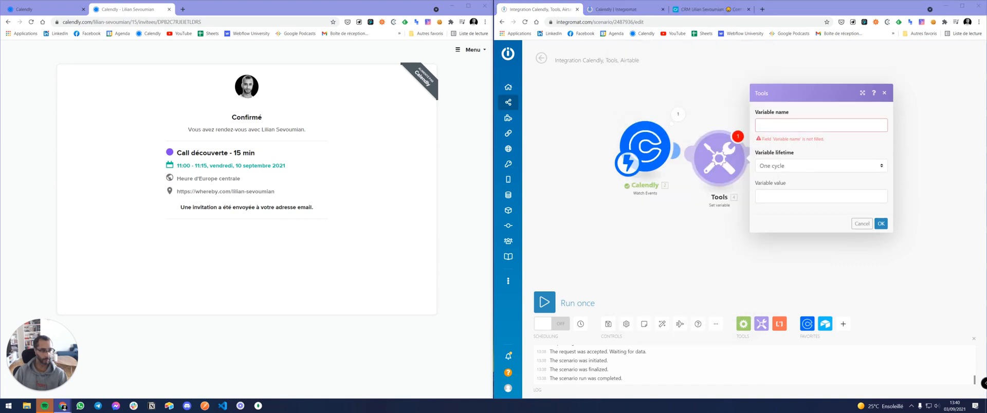
left_click(802, 131)
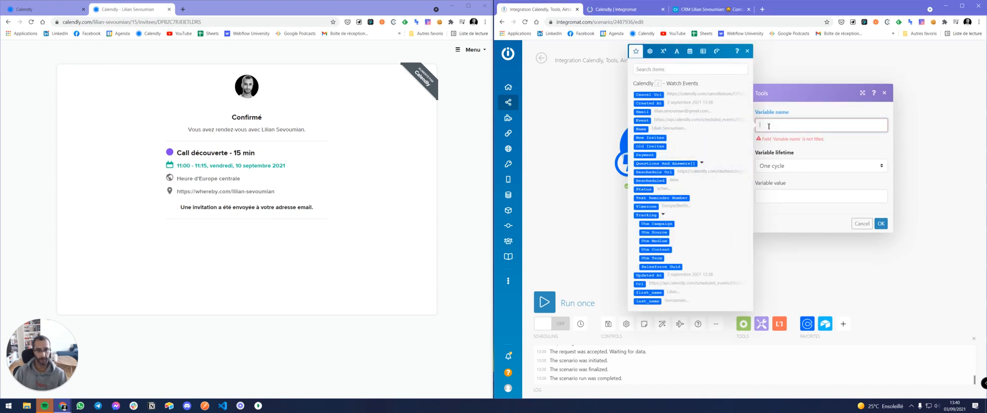
type("Telephone")
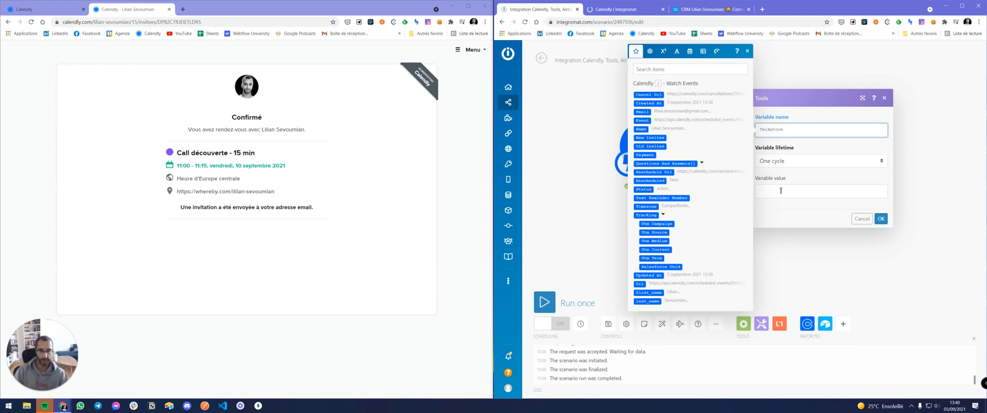
left_click(881, 219)
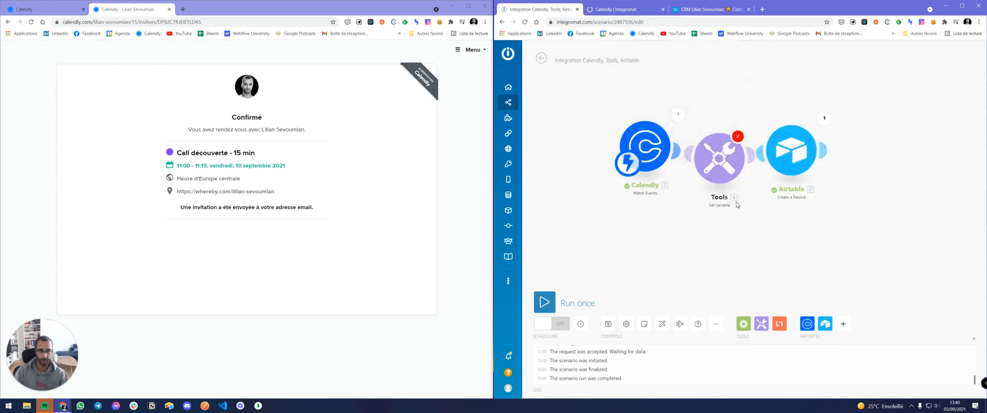
Delete the trial Set variable module so Calendly links straight to Airtable again.
right_click(718, 161)
left_click(740, 248)
left_click(761, 324)
Insert a Tools Set multiple variables module defining variables Telephone and Societe.
left_click(801, 211)
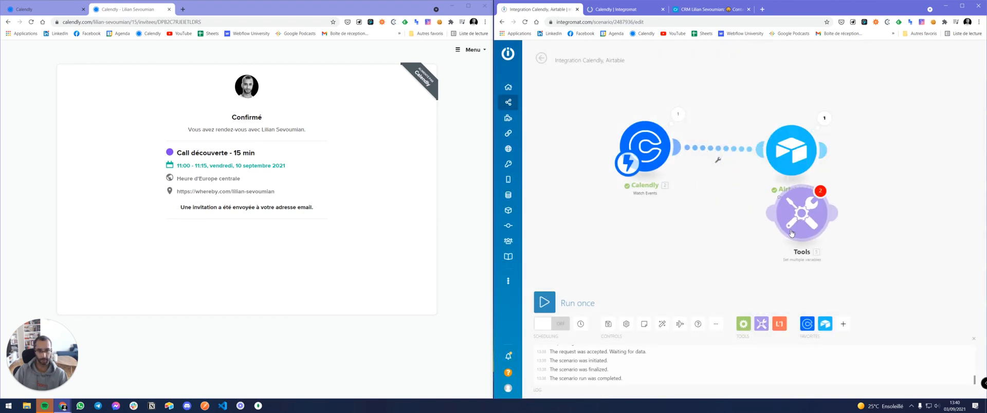
left_click(791, 163)
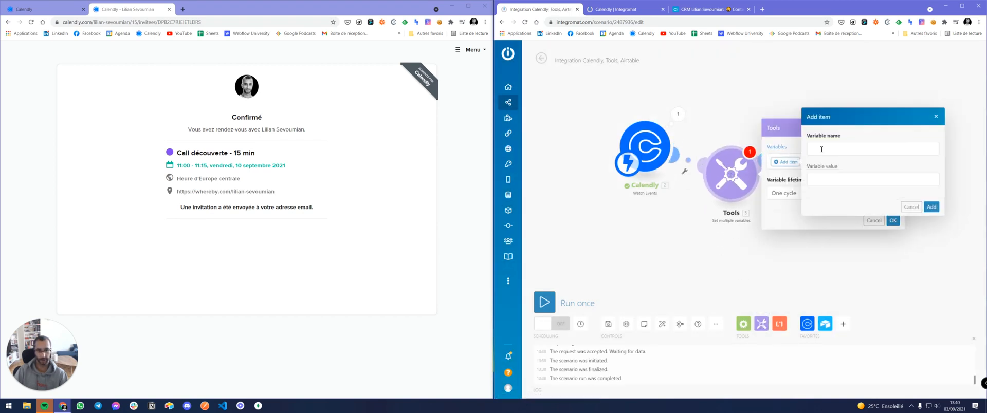
type("Telephone")
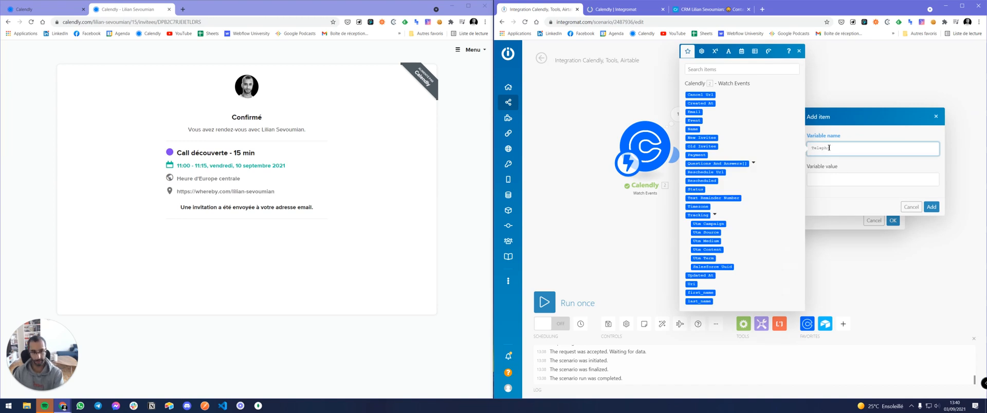
left_click(929, 207)
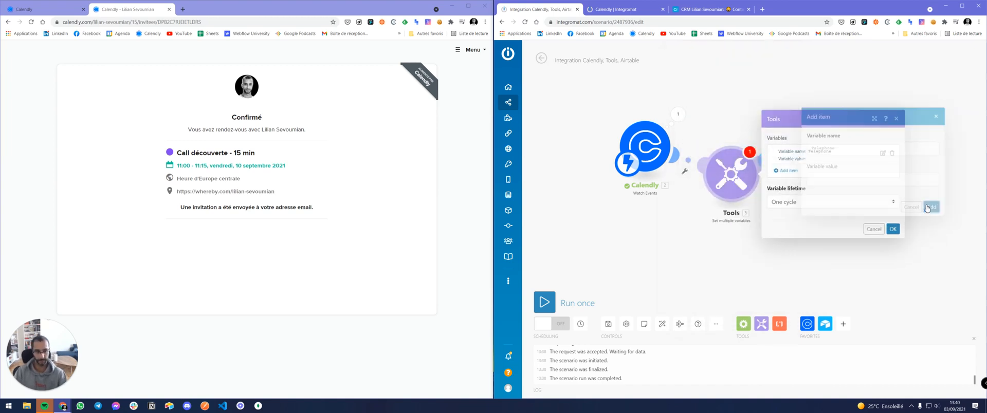
left_click(794, 202)
left_click(789, 170)
left_click(816, 159)
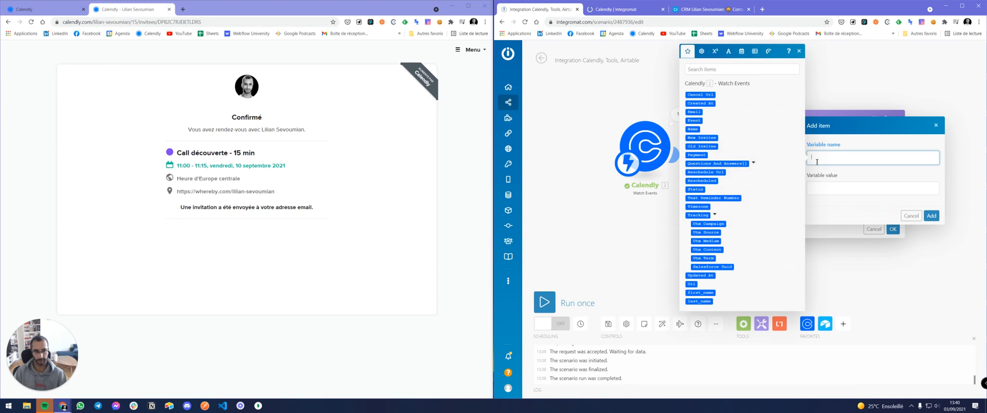
type("Societe")
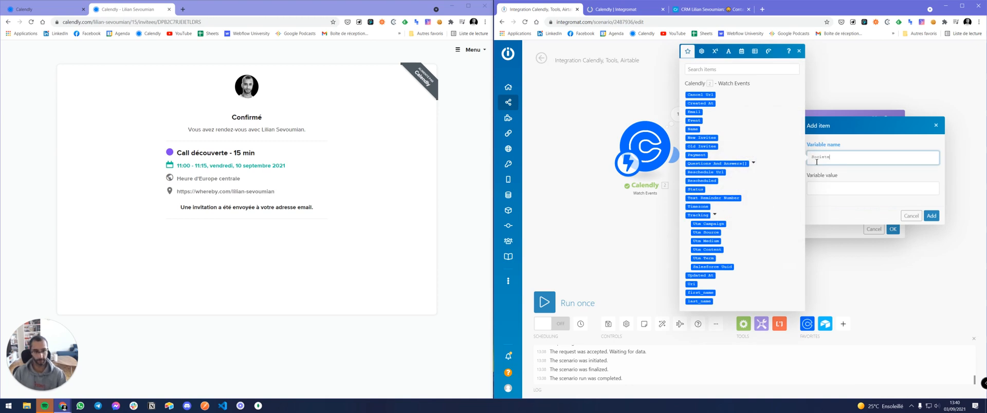
left_click(931, 215)
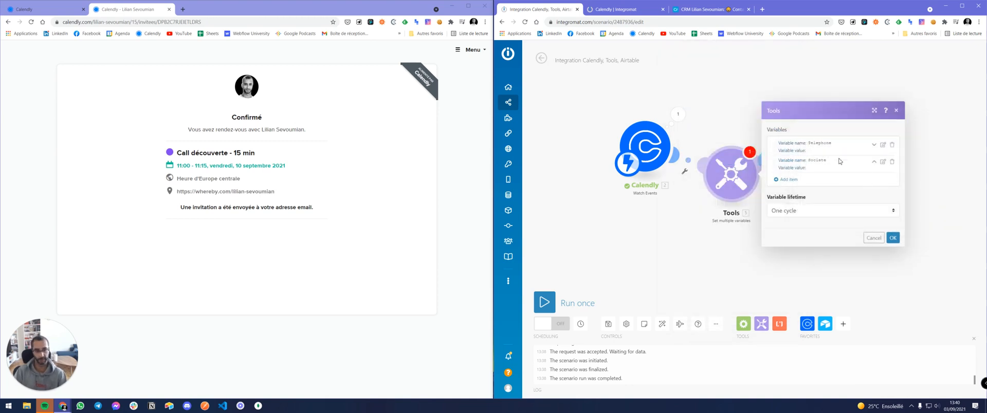
Try mapping Telephone's value from Calendly's Questions And Answers, then cancel and close the module.
left_click(883, 144)
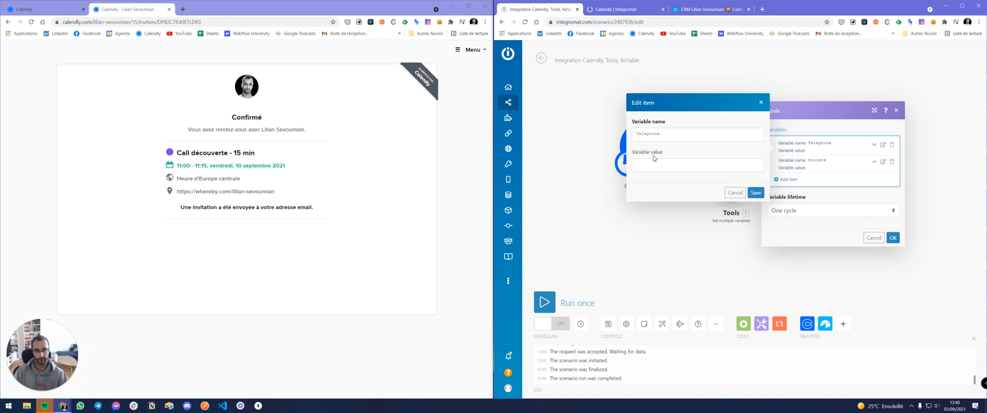
left_click(682, 168)
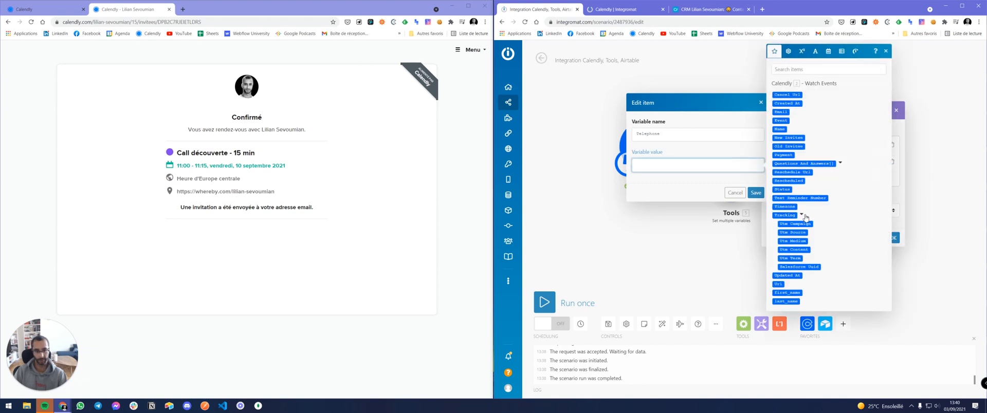
left_click(840, 164)
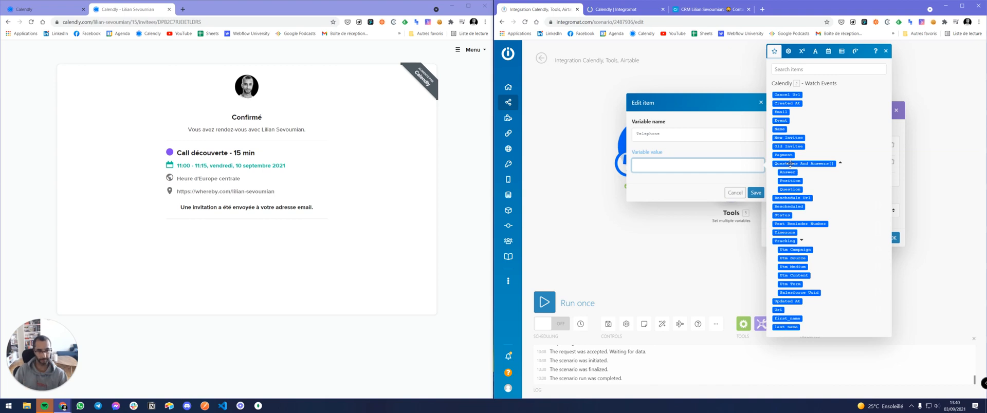
left_click(734, 192)
left_click(893, 237)
Inspect Calendly's Questions And Answers output items, including the phone number answer.
left_click(678, 113)
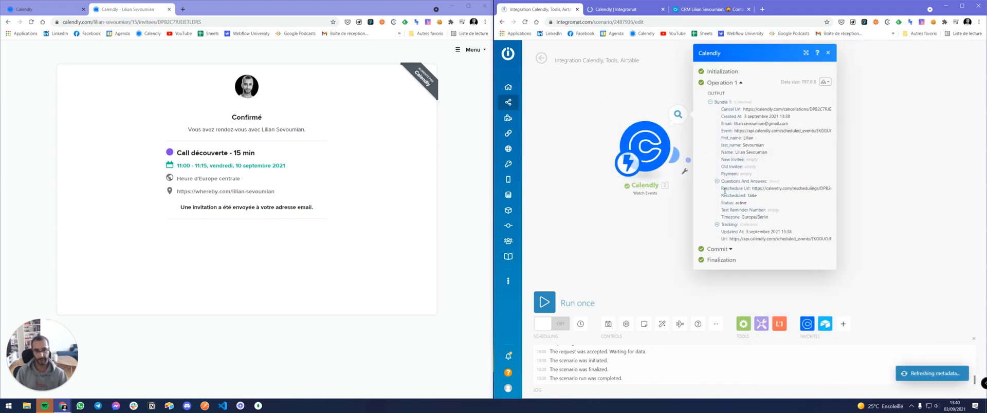
left_click(717, 181)
left_click(723, 188)
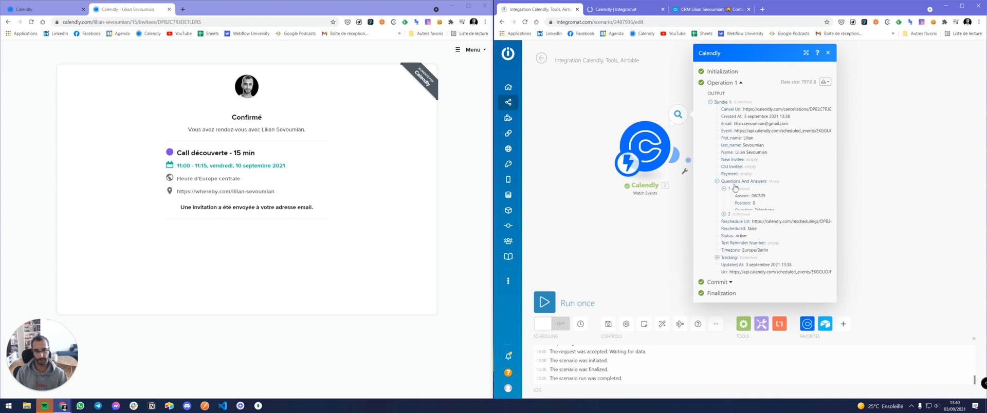
left_click(724, 218)
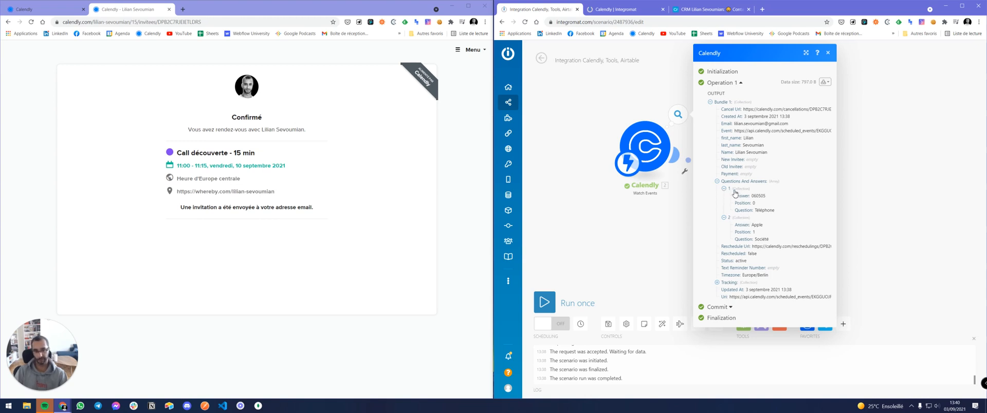
left_click_drag(757, 196, 767, 200)
left_click(827, 52)
Reopen the Telephone variable unchanged and recheck the first Calendly question-and-answer item.
left_click(738, 169)
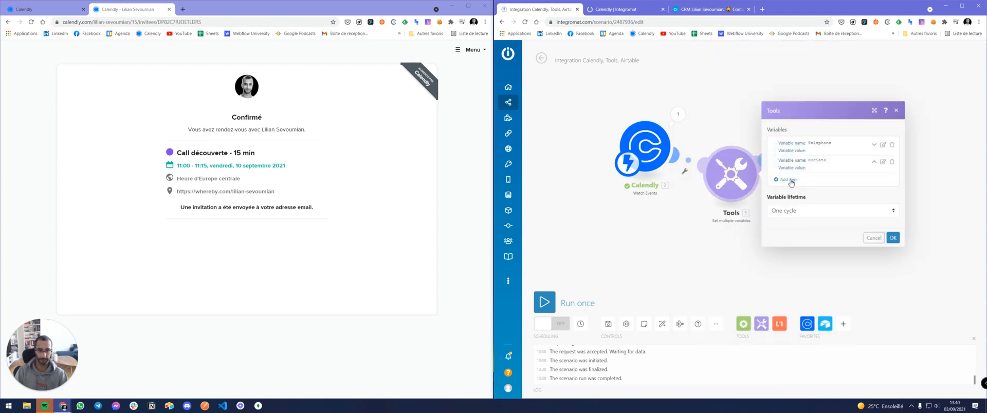
left_click(882, 145)
left_click(732, 191)
left_click(677, 115)
left_click(717, 182)
left_click(724, 189)
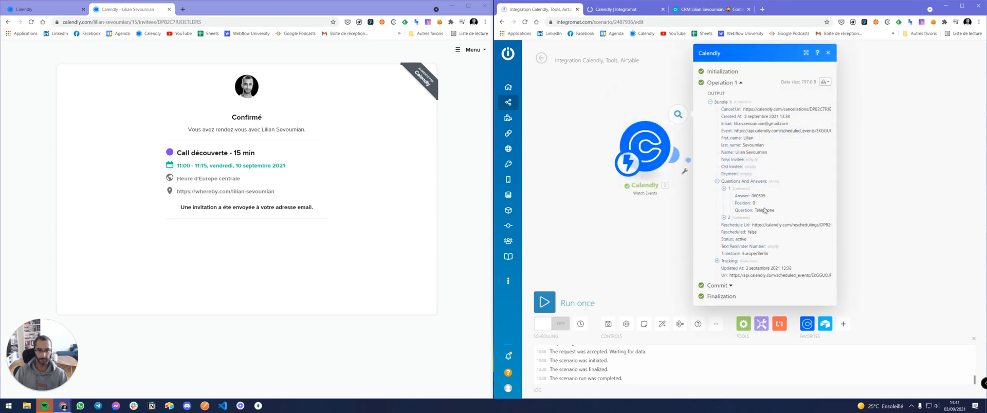
left_click(828, 53)
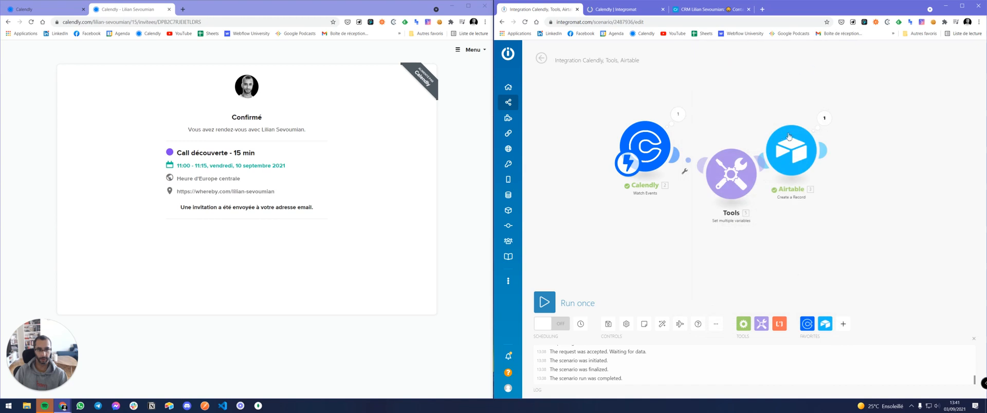
Set Telephone's value to get() of Calendly's Questions And Answers and save it.
left_click(731, 175)
left_click(882, 145)
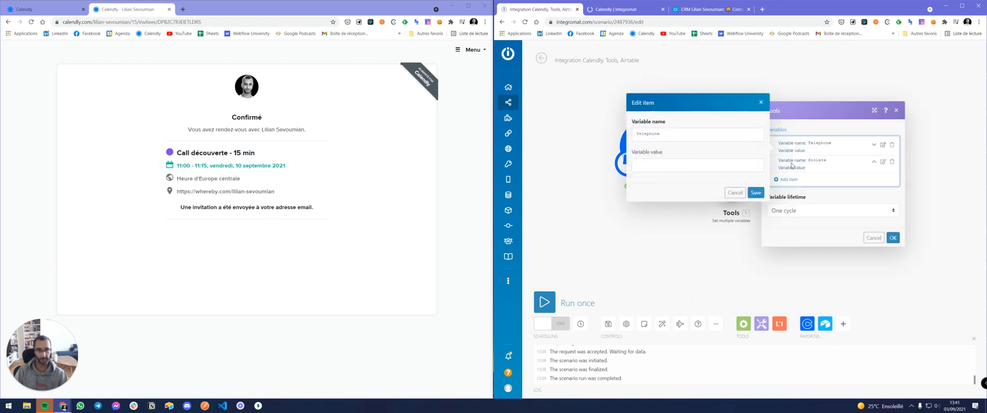
left_click(841, 52)
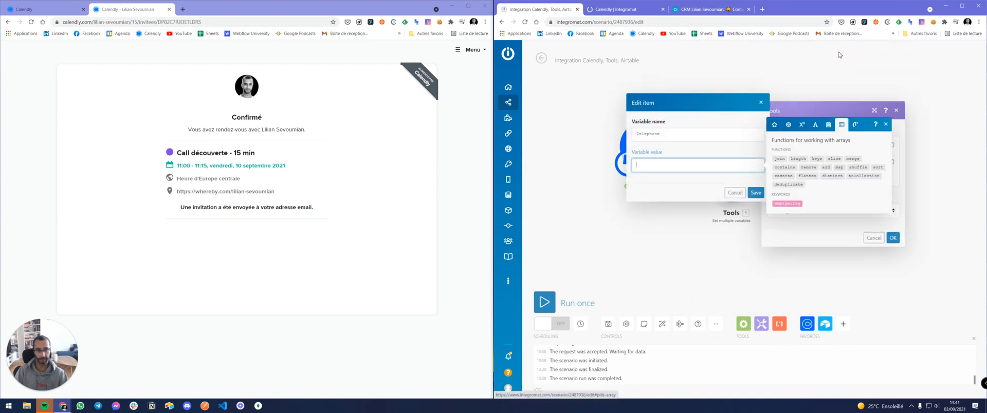
left_click(785, 125)
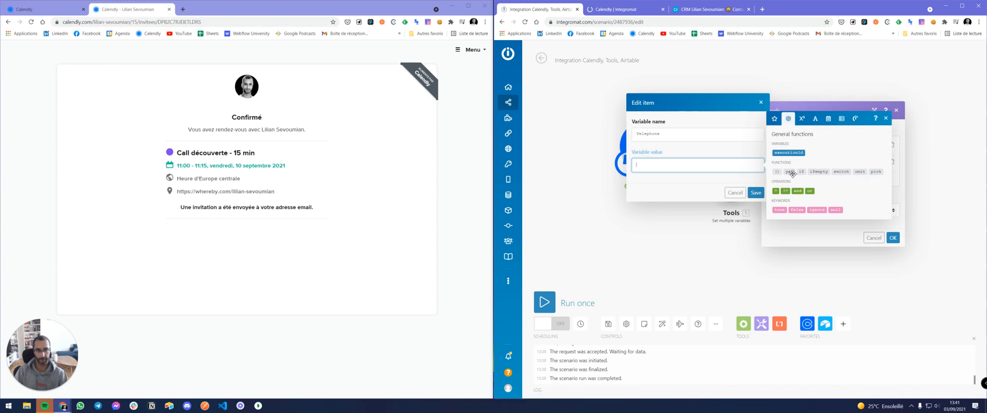
mouse_move(790, 174)
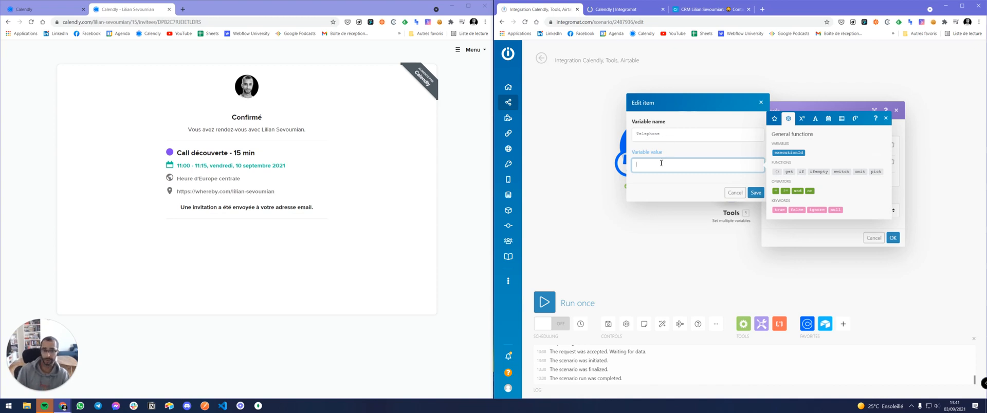
left_click(790, 171)
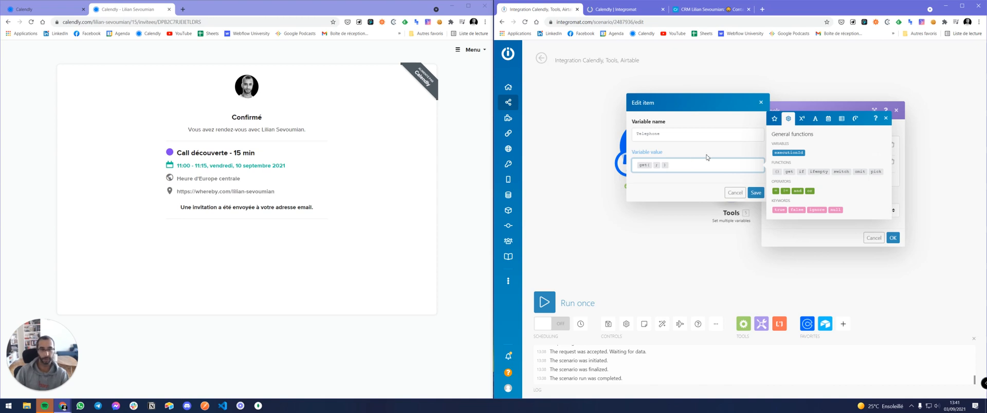
left_click(775, 119)
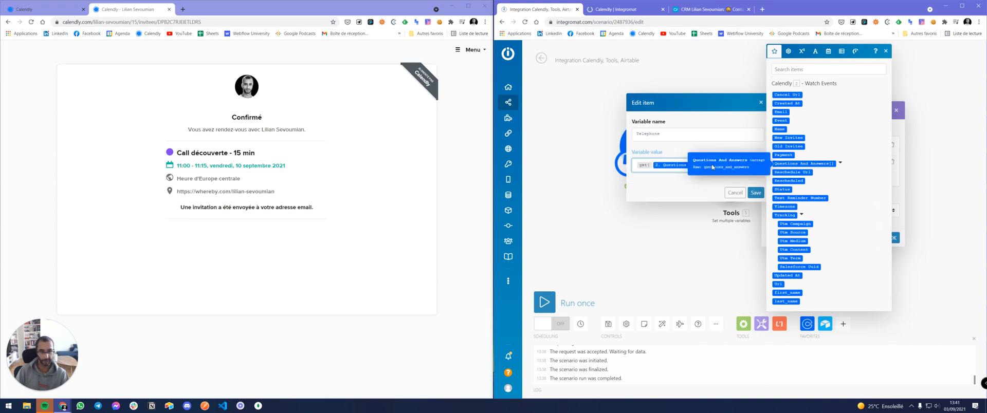
left_click(811, 164)
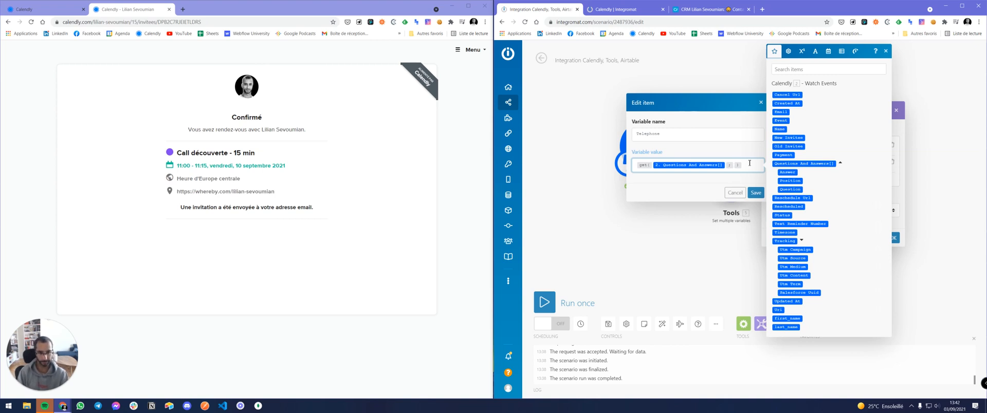
left_click(754, 191)
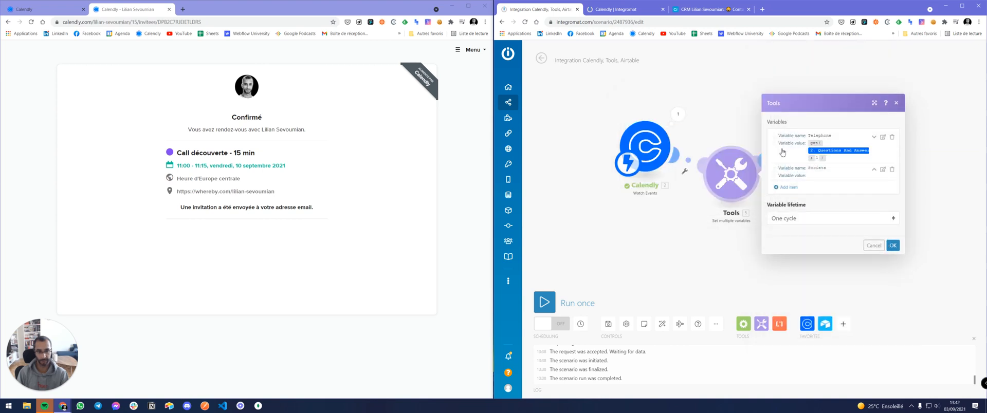
Set Societe's value to get() of Questions And Answers with index 2, then close the module.
left_click(883, 171)
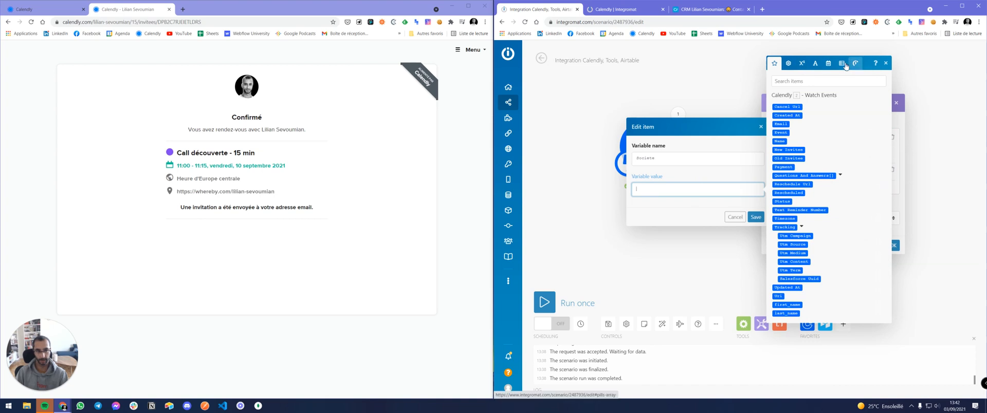
left_click(792, 64)
left_click(788, 196)
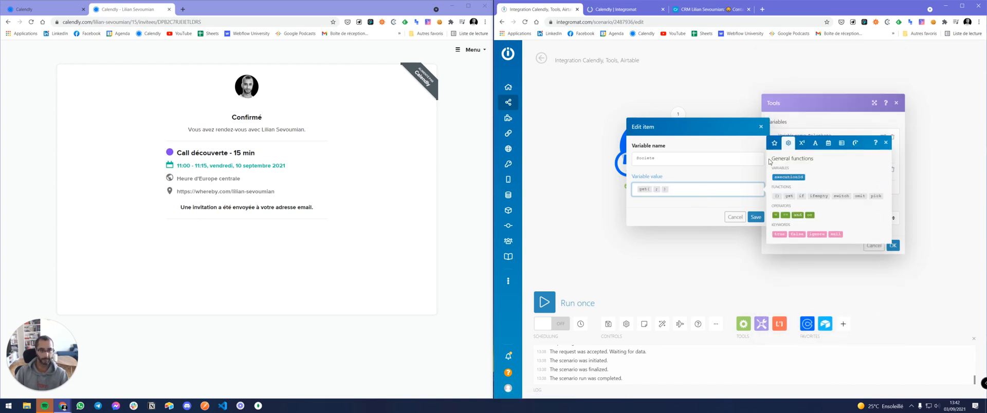
left_click(775, 143)
left_click(796, 175)
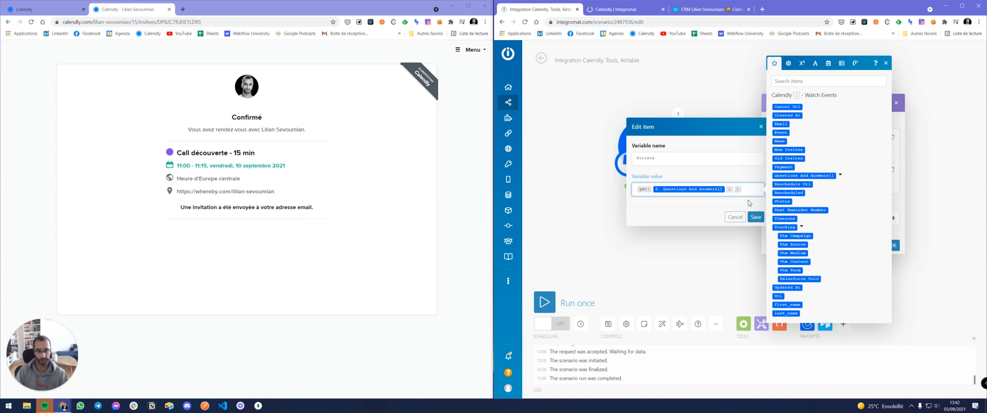
type("2")
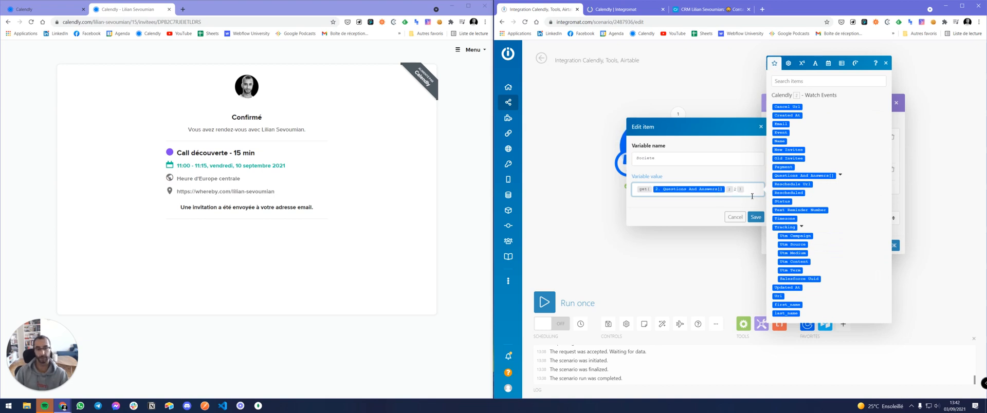
left_click(759, 217)
left_click(893, 253)
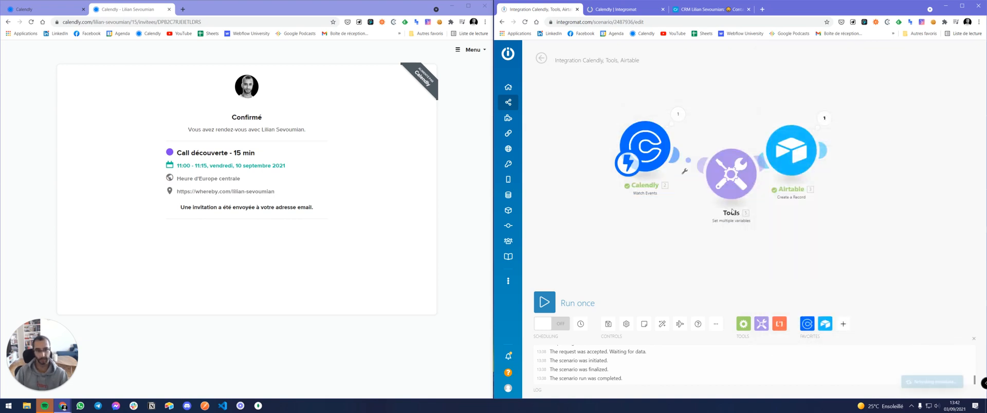
left_click_drag(741, 161, 740, 139)
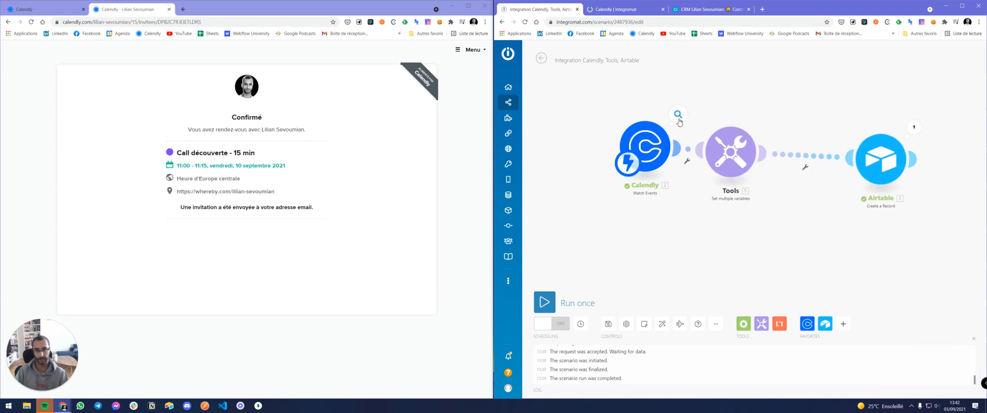
Run the scenario once and pick the 10:00 Calendly slot on Monday 6 September 2021.
left_click(545, 305)
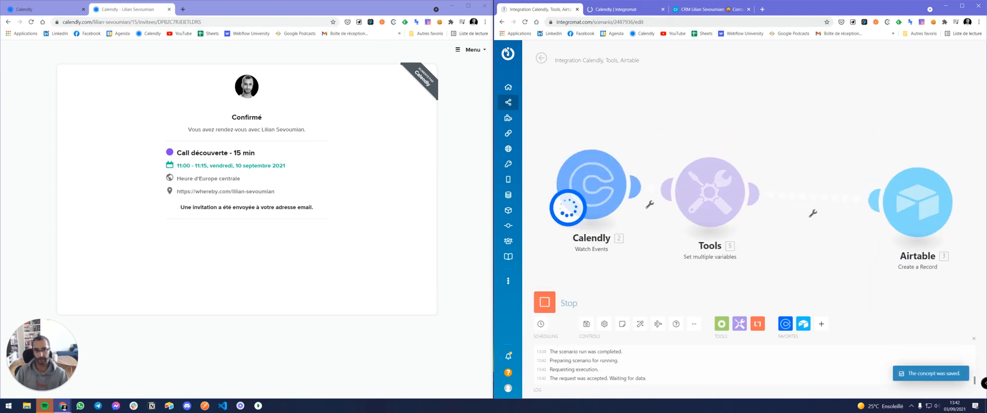
key("alt+Left")
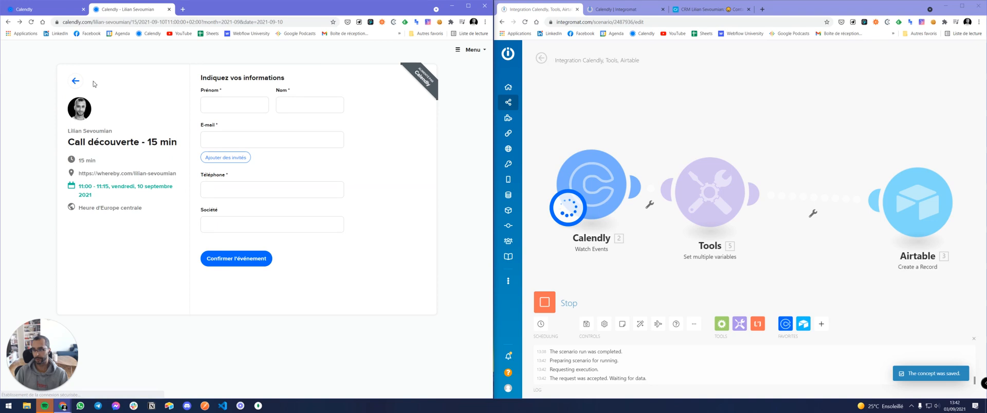
left_click(78, 84)
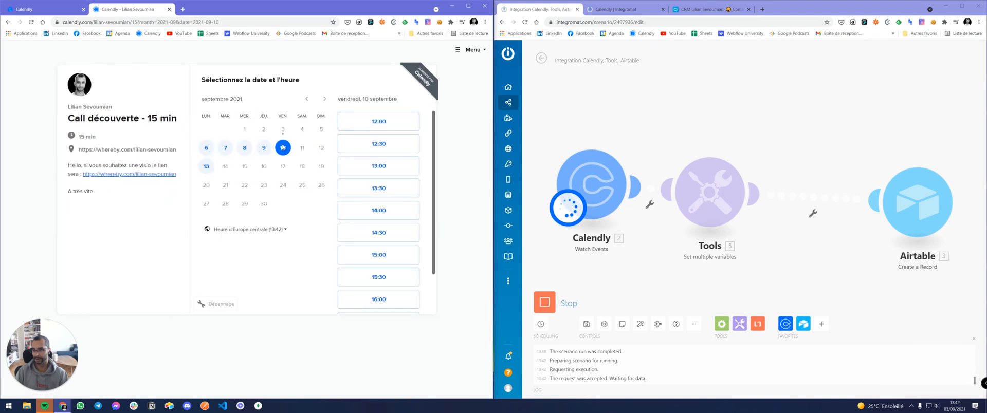
left_click(206, 148)
left_click(376, 123)
left_click(398, 121)
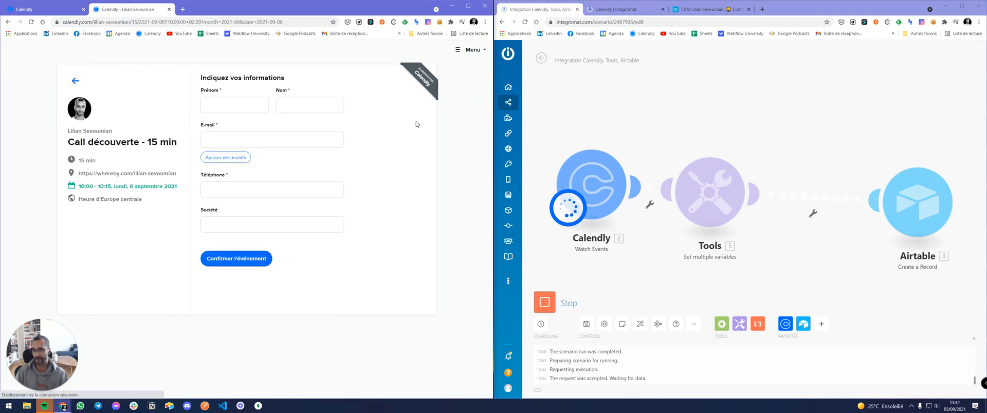
Fill the booking form with the invitee's name, e-mail, phone number and company APPLE.
left_click(223, 106)
key("Tab")
key("Tab")
type("lilian")
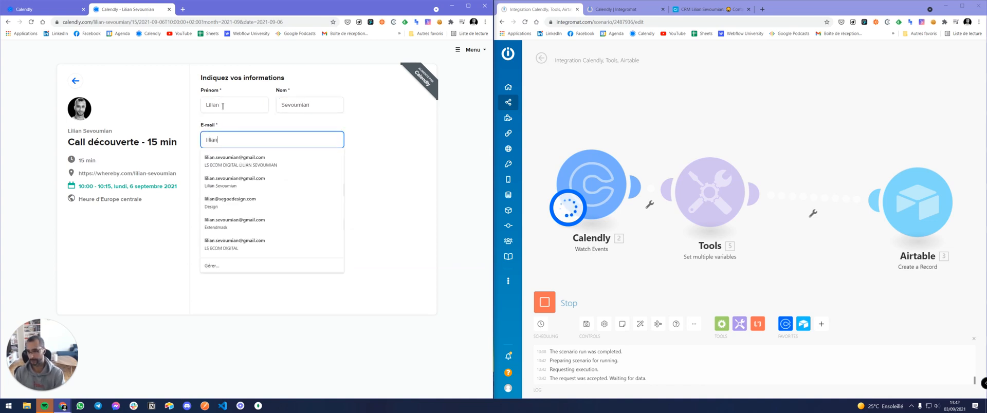
left_click(229, 161)
left_click(226, 191)
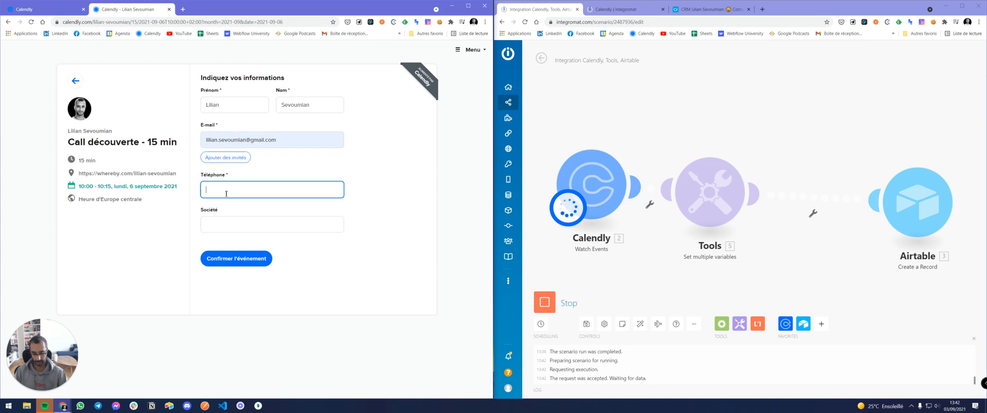
key("Tab")
type("APPLE")
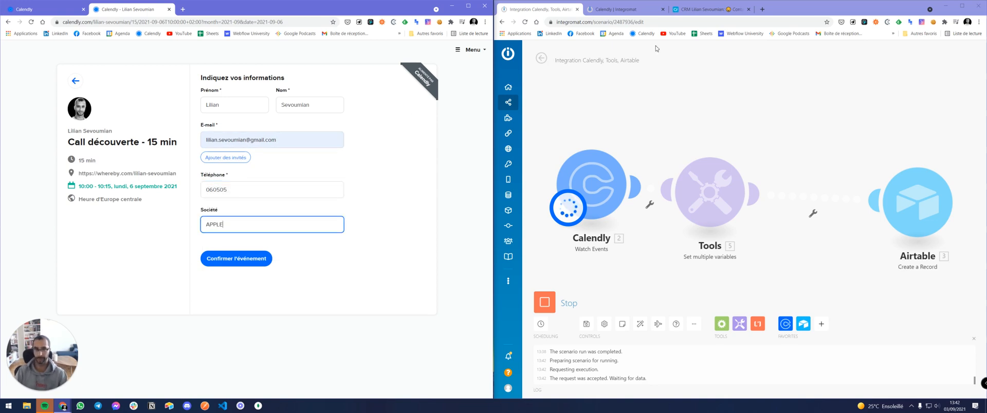
Delete the earlier test contact in Airtable, then confirm the Calendly booking.
left_click(707, 9)
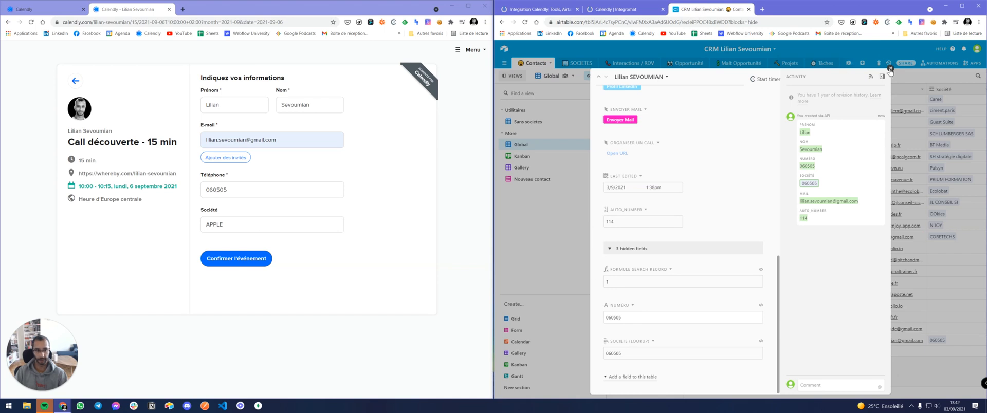
left_click(890, 68)
right_click(660, 341)
left_click(681, 336)
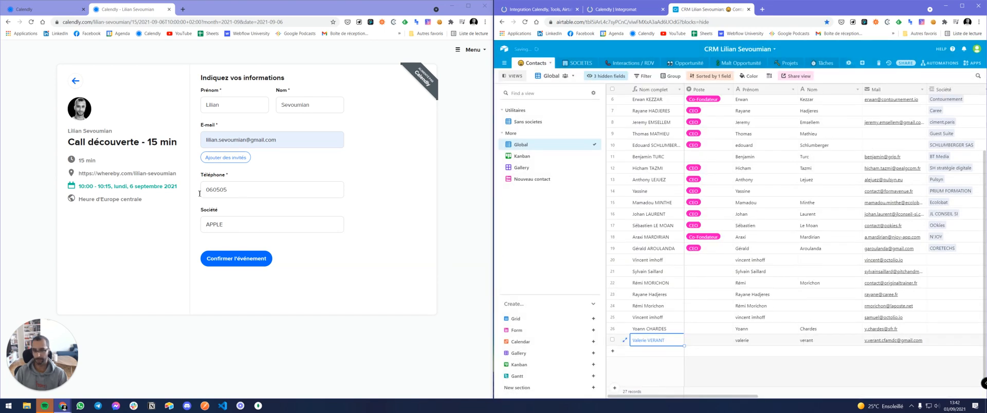
left_click(614, 11)
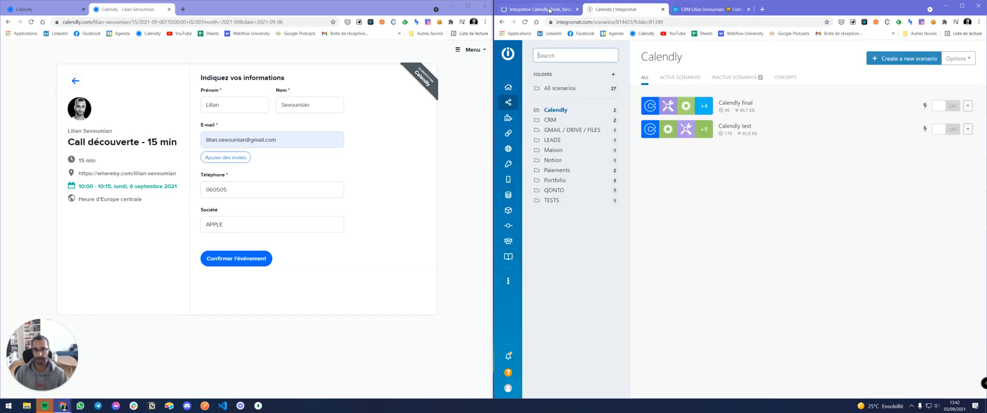
left_click(537, 9)
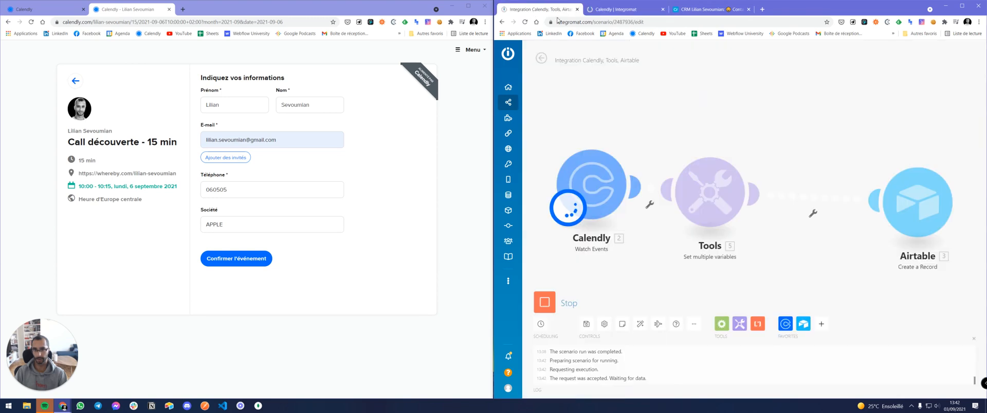
left_click(246, 263)
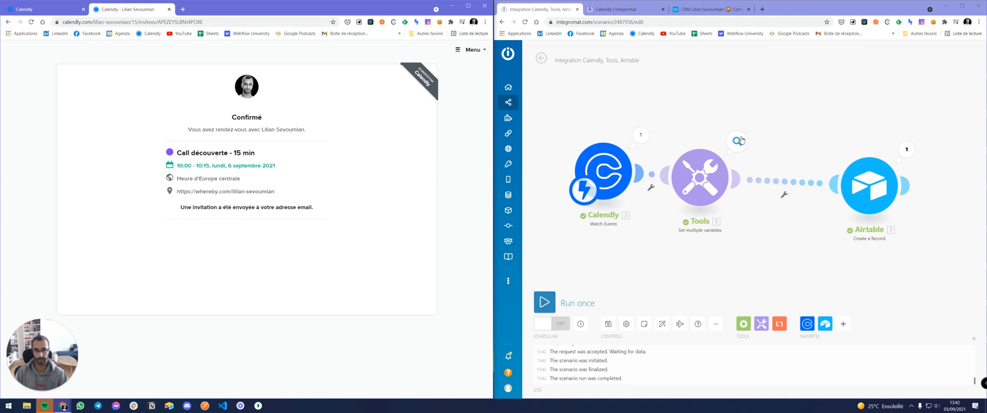
left_click(736, 142)
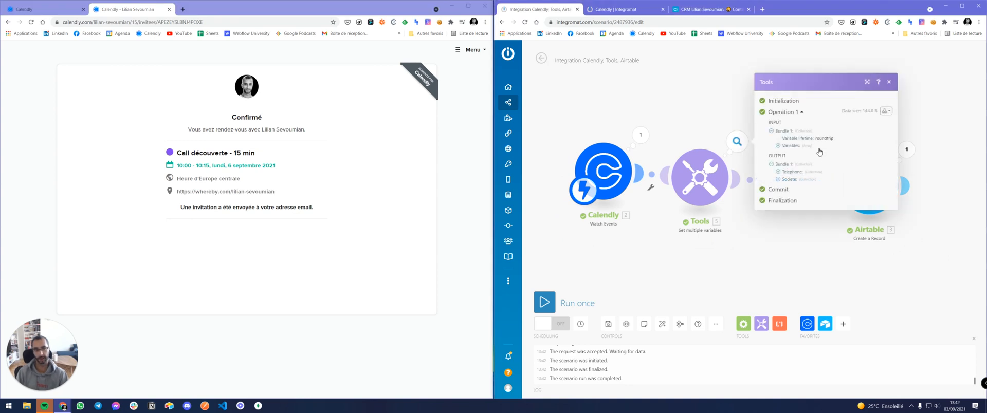
left_click(780, 145)
left_click(786, 145)
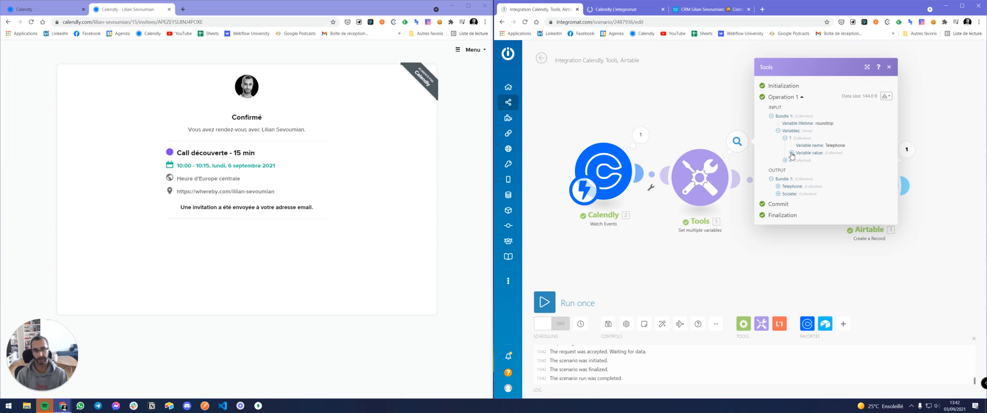
left_click(793, 153)
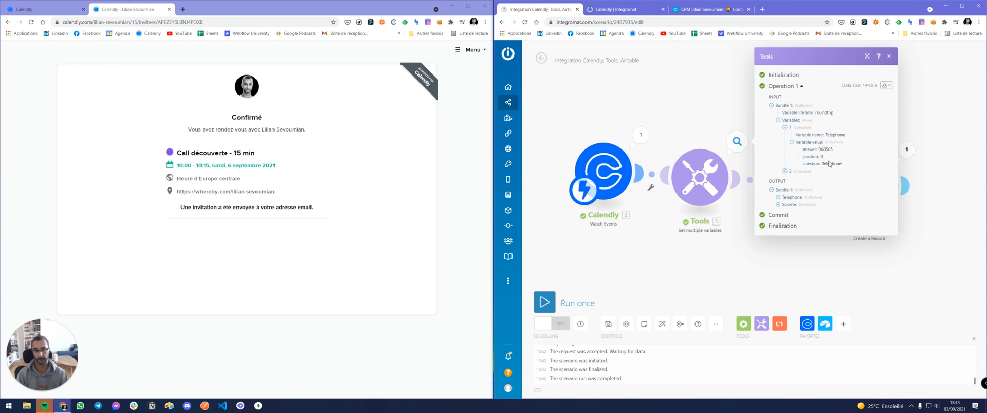
left_click(778, 198)
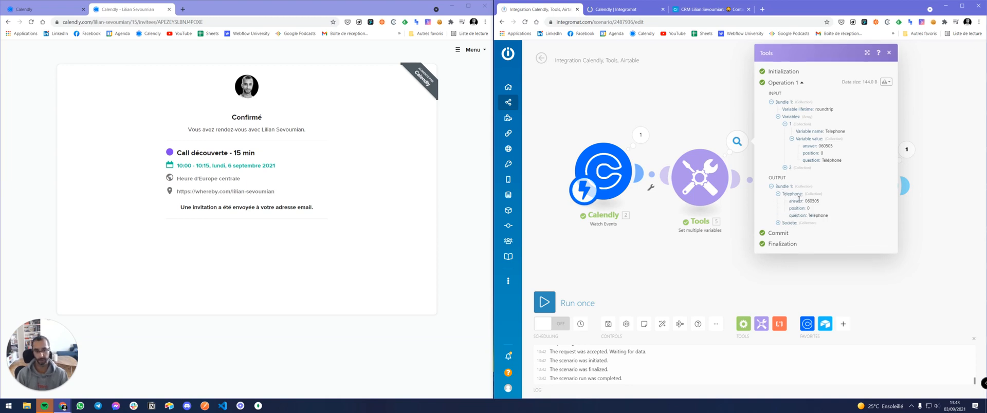
left_click_drag(805, 201, 820, 201)
left_click(777, 223)
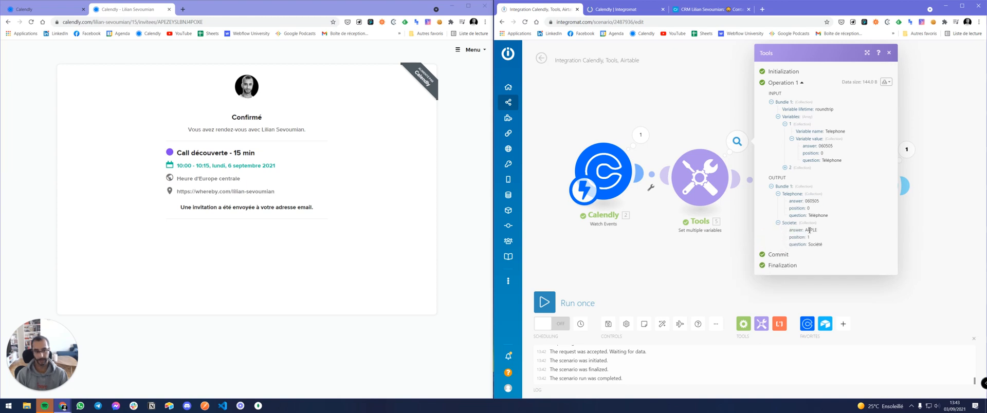
left_click_drag(817, 231, 806, 230)
left_click(641, 135)
left_click(681, 182)
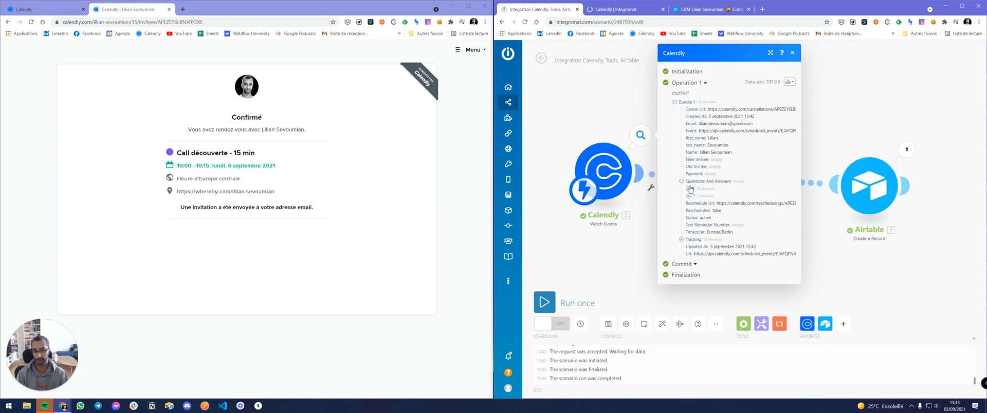
left_click(689, 189)
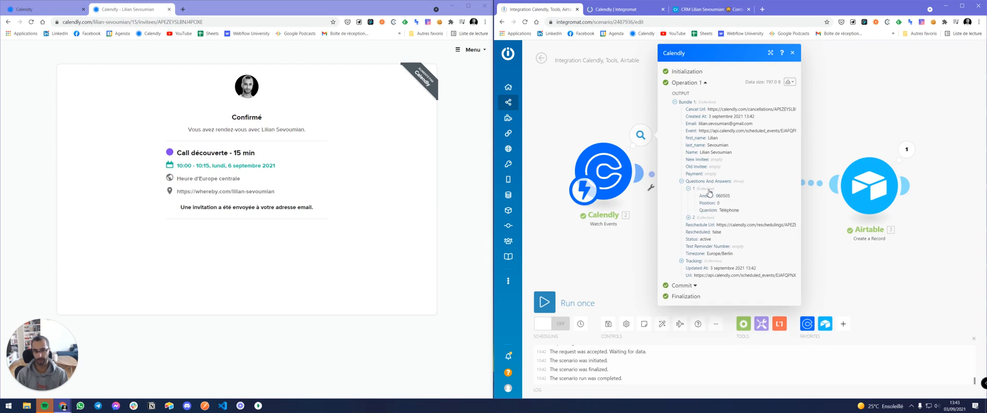
left_click_drag(702, 196, 730, 238)
left_click(688, 219)
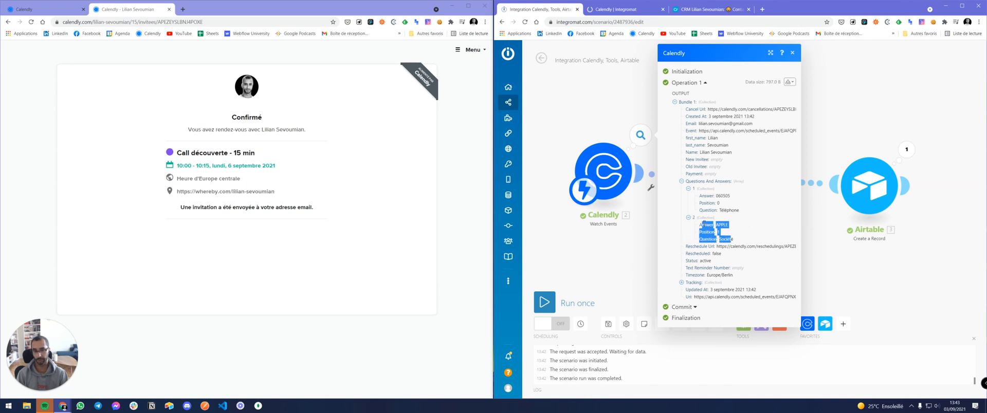
left_click(792, 53)
left_click(737, 141)
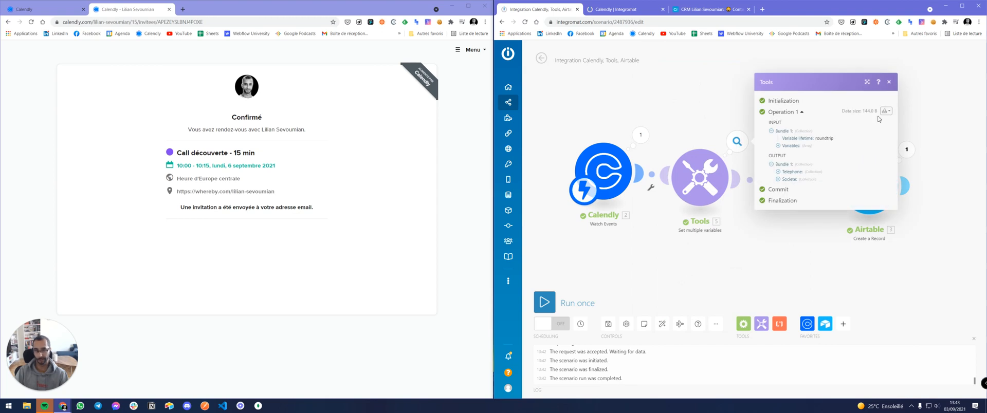
left_click(778, 172)
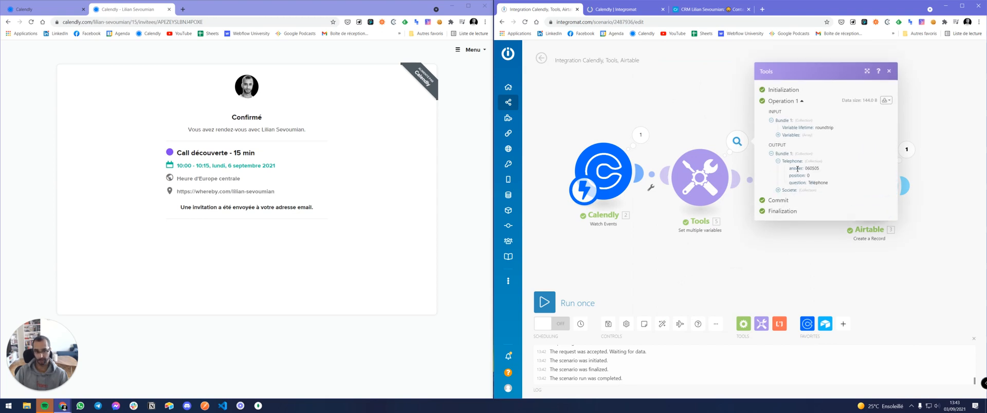
double_click(797, 169)
left_click(888, 71)
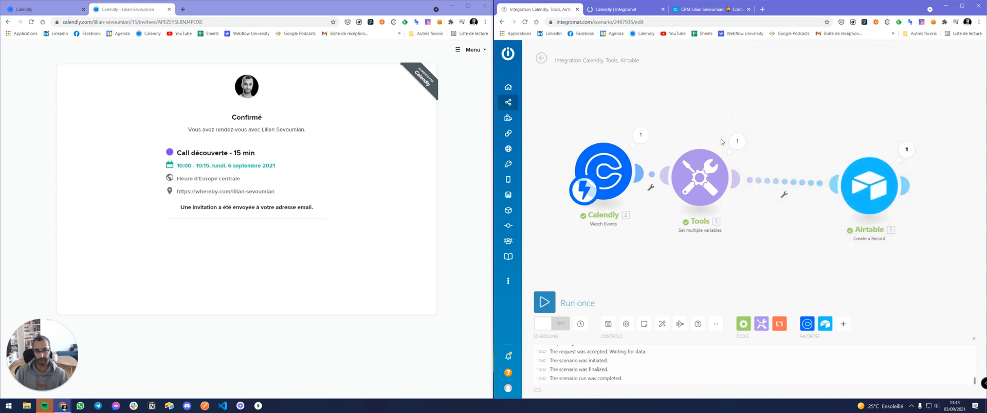
left_click(700, 178)
Rewrite Telephone's value as get(get(Questions And Answers;1);answer) to extract only the answer.
left_click(855, 133)
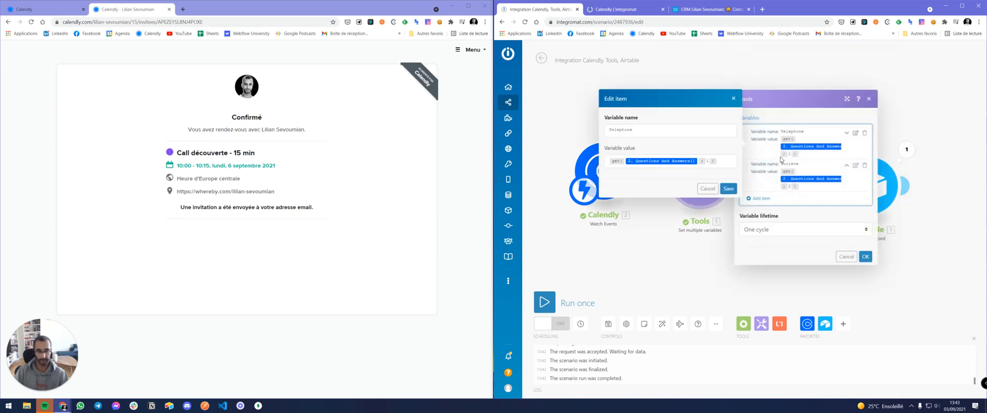
left_click(724, 163)
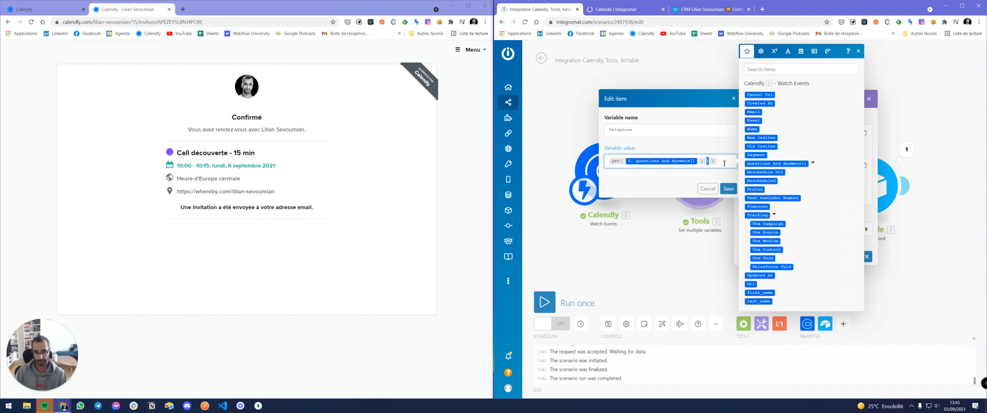
key("BackSpace")
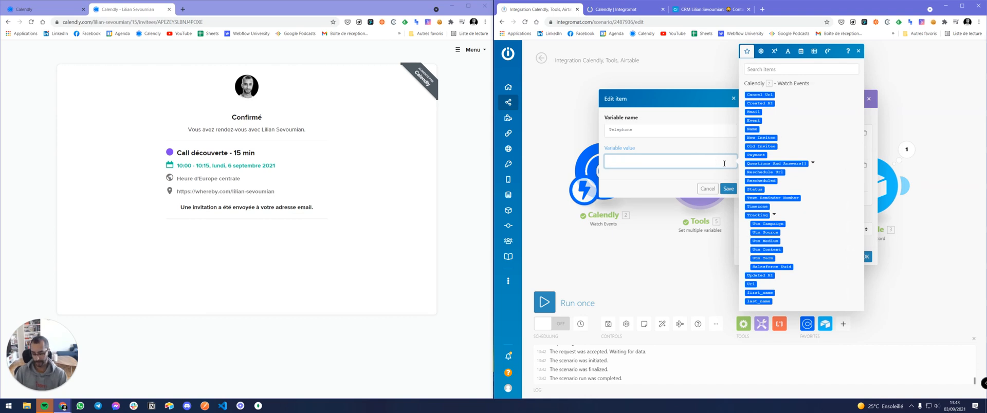
left_click(760, 51)
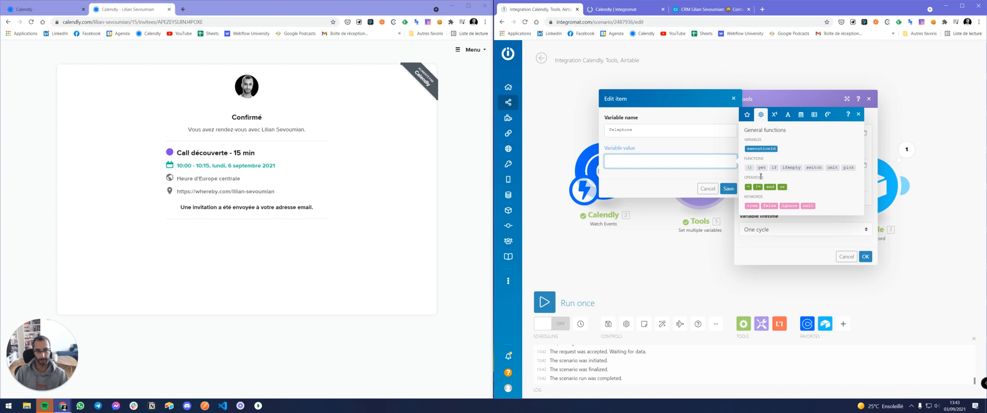
left_click(762, 168)
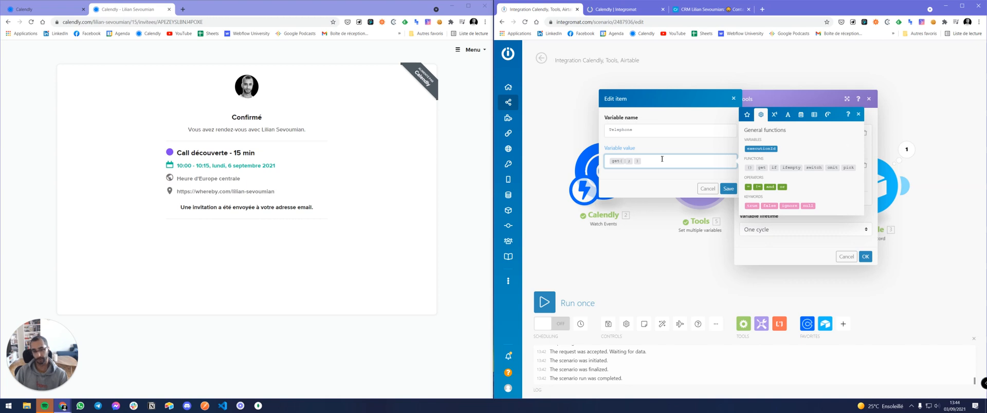
type("get( 2. Questions And Answers[] ; 1 )")
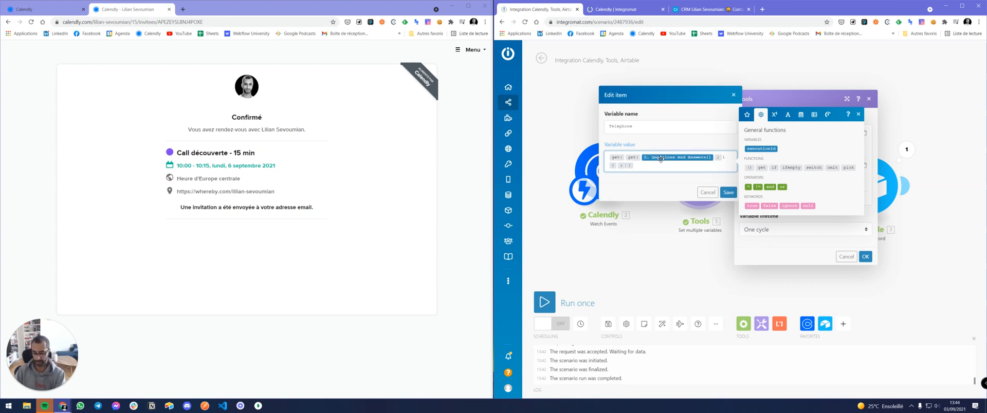
type("swer")
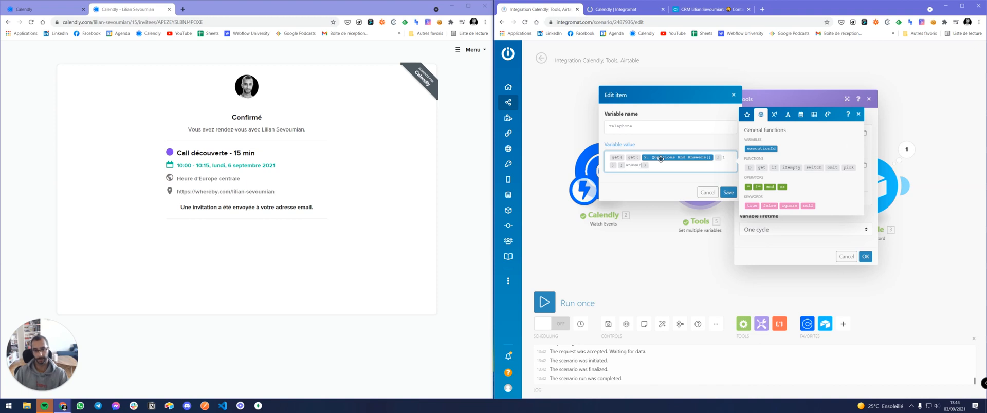
key("ctrl+a")
key("ctrl+x")
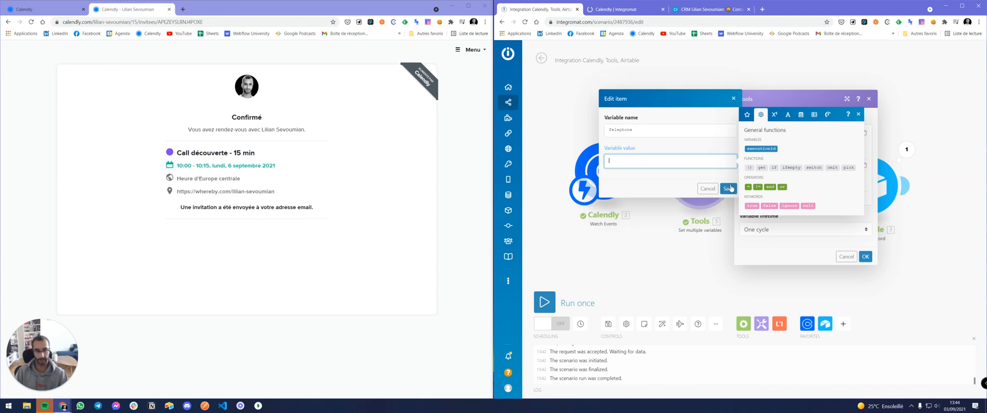
key("ctrl+v")
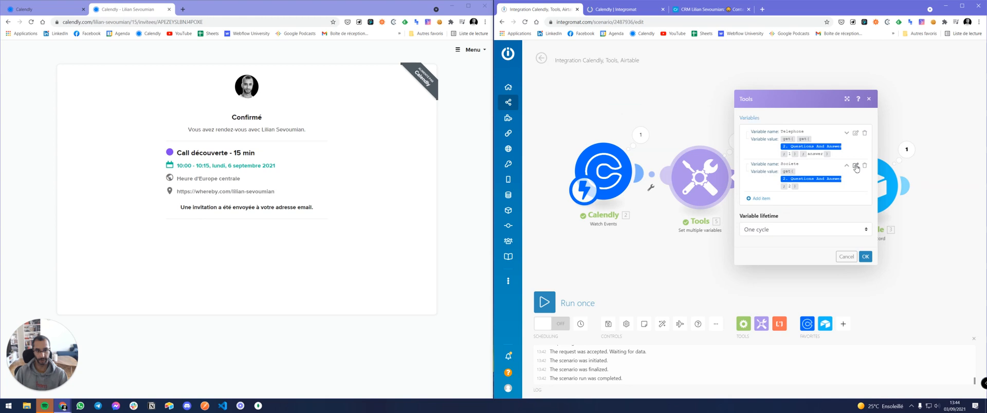
left_click(855, 165)
Give Societe the nested answer formula for Questions And Answers entry 2 and confirm the module.
left_click(716, 198)
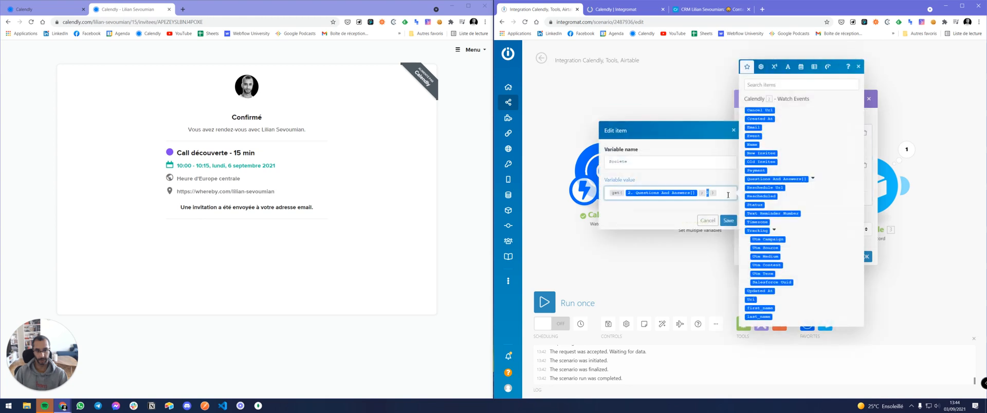
key("ctrl+v")
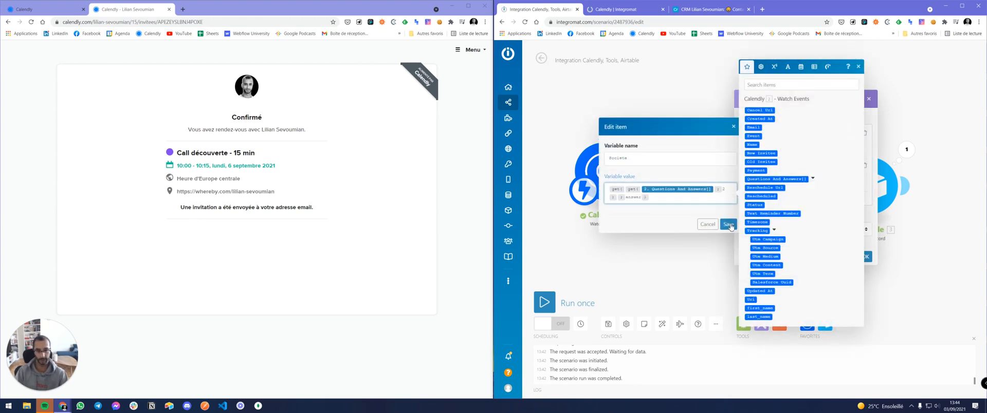
left_click(729, 224)
left_click(865, 256)
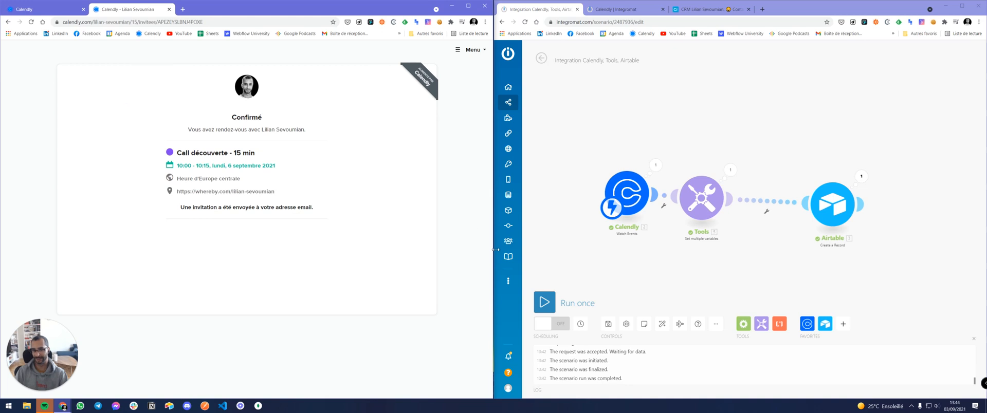
Run the scenario once and pick the 09:00 slot on Tuesday 7 September 2021.
left_click(544, 303)
left_click(8, 22)
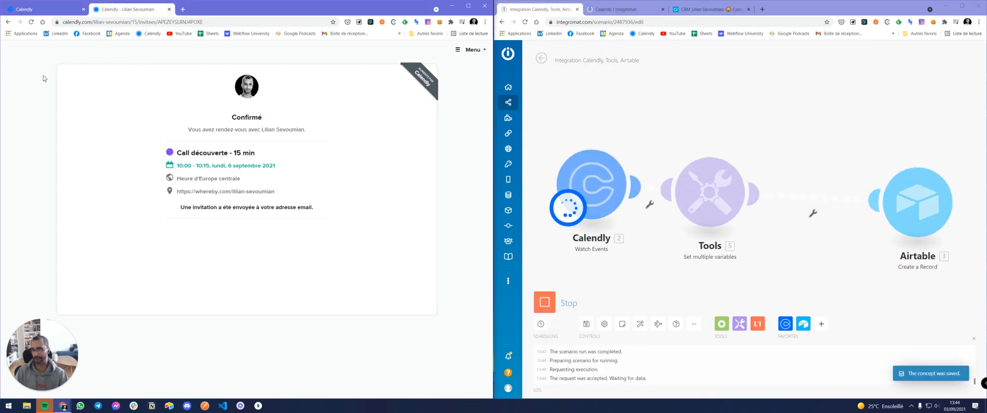
left_click(76, 81)
left_click(225, 148)
left_click(378, 122)
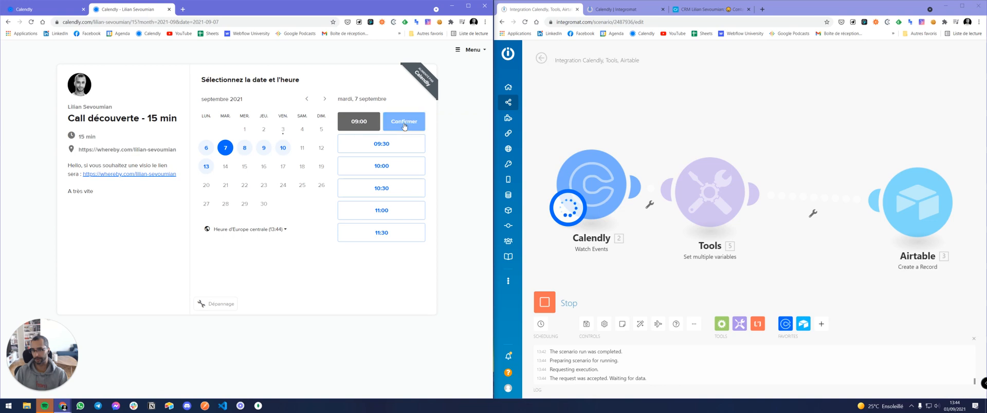
left_click(404, 122)
Fill the booking with saved contact details, a phone number and company Apple, and confirm it.
left_click(235, 105)
left_click(212, 157)
left_click(218, 191)
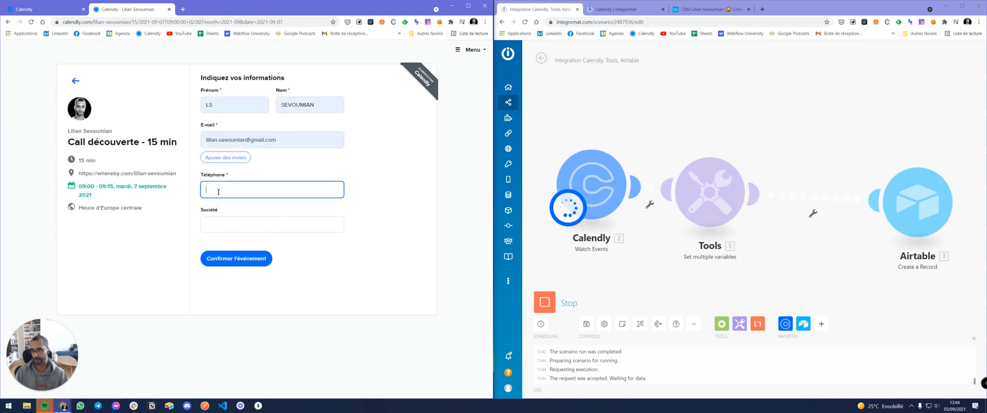
key("Tab")
type("Apple")
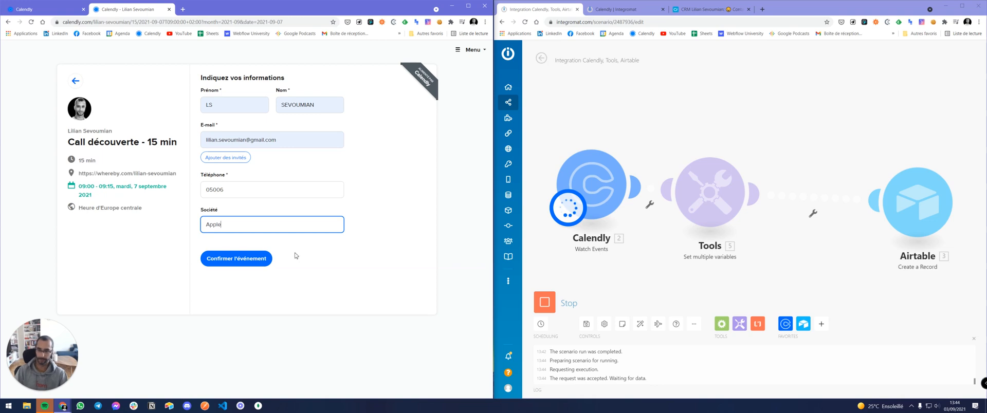
left_click(255, 261)
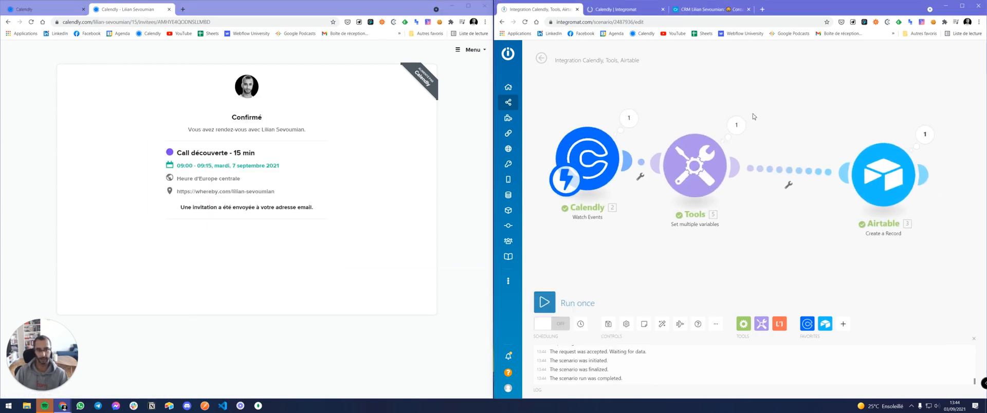
left_click(736, 125)
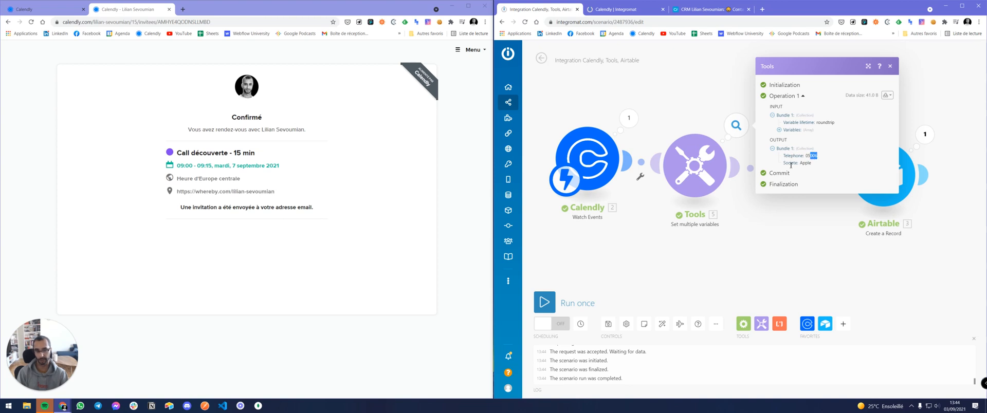
Compare the Tools output's Societe value Apple with Calendly's Questions And Answers answers.
left_click_drag(812, 164, 884, 81)
left_click(890, 67)
left_click(628, 119)
left_click(671, 181)
left_click(679, 189)
left_click(678, 218)
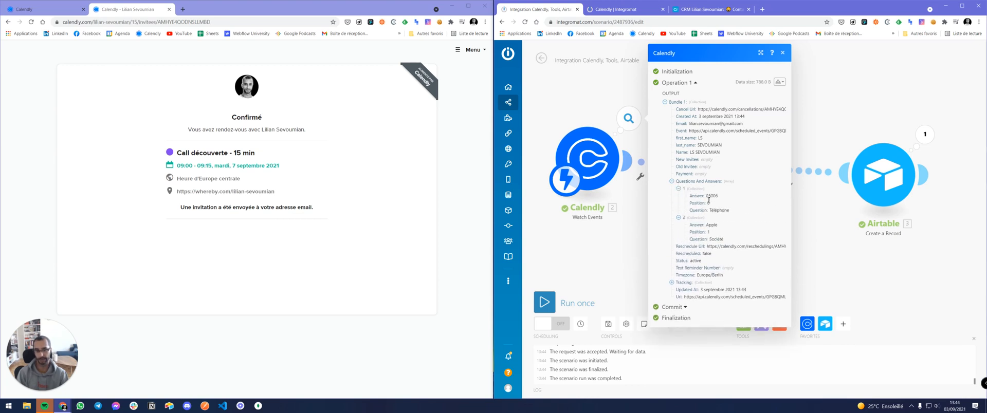
left_click_drag(711, 224, 720, 228)
left_click(782, 53)
left_click(736, 125)
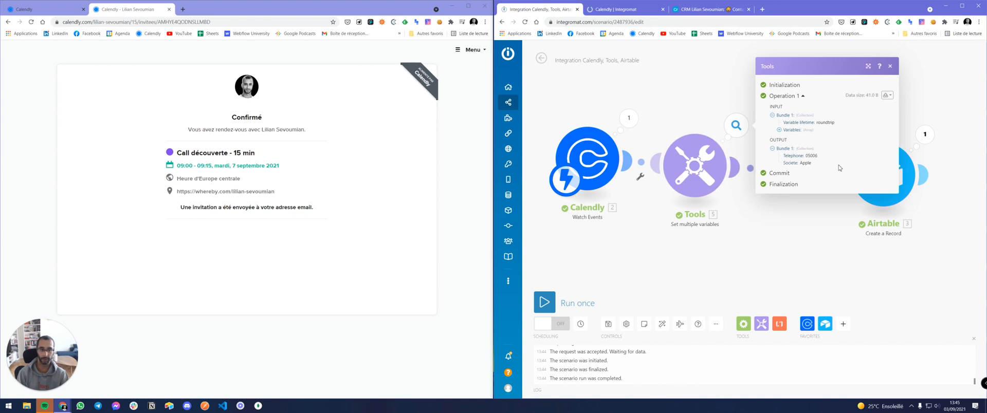
left_click(890, 68)
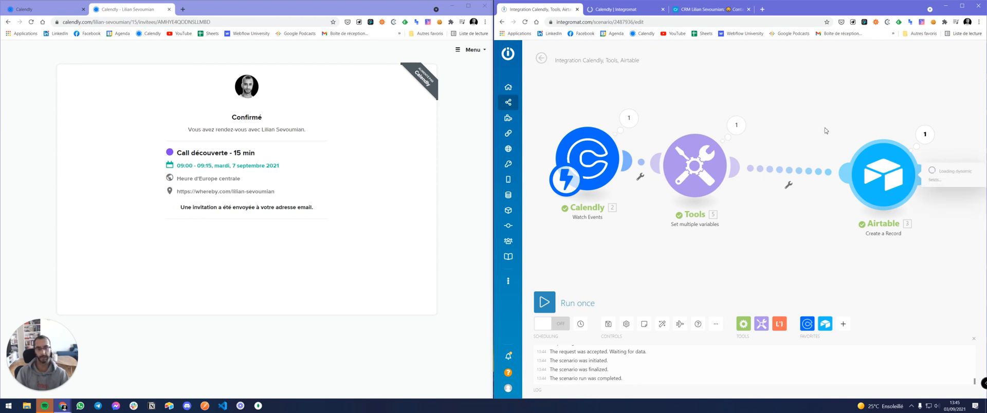
Remap Airtable's Numéro to the Tools Telephone variable and Société to Societe.
scroll(734, 184, "down", 5)
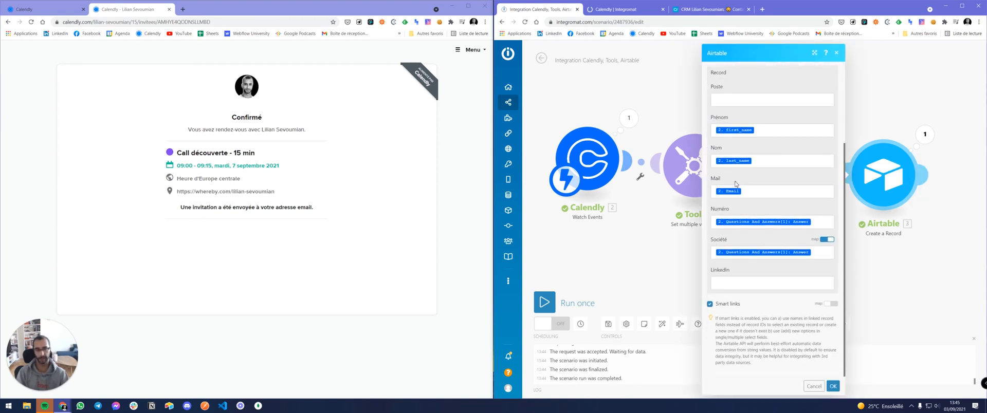
left_click(808, 220)
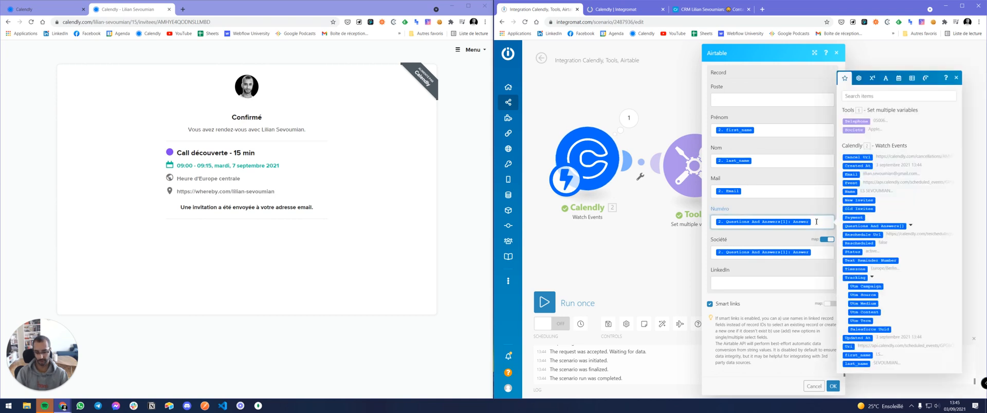
key("BackSpace")
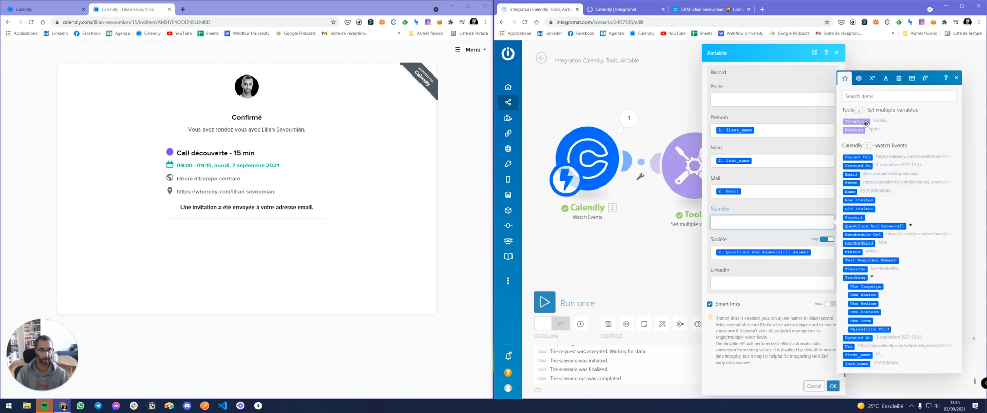
left_click(862, 124)
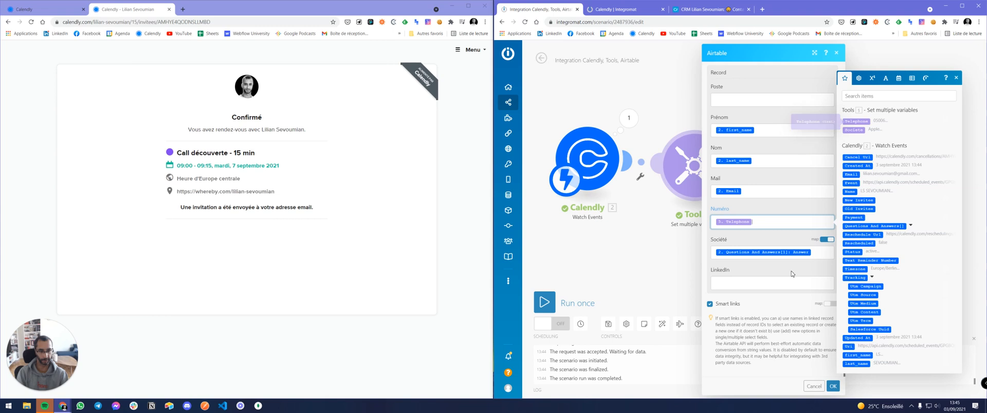
left_click(819, 254)
key("BackSpace")
left_click(870, 151)
left_click(770, 234)
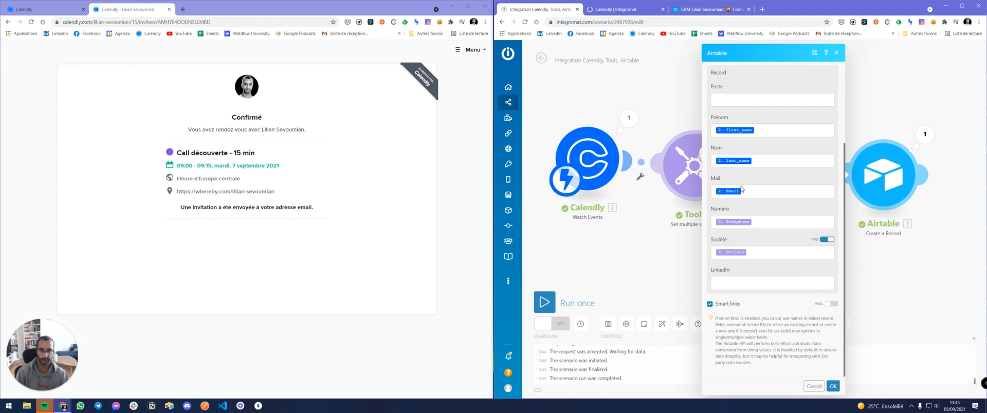
left_click(706, 9)
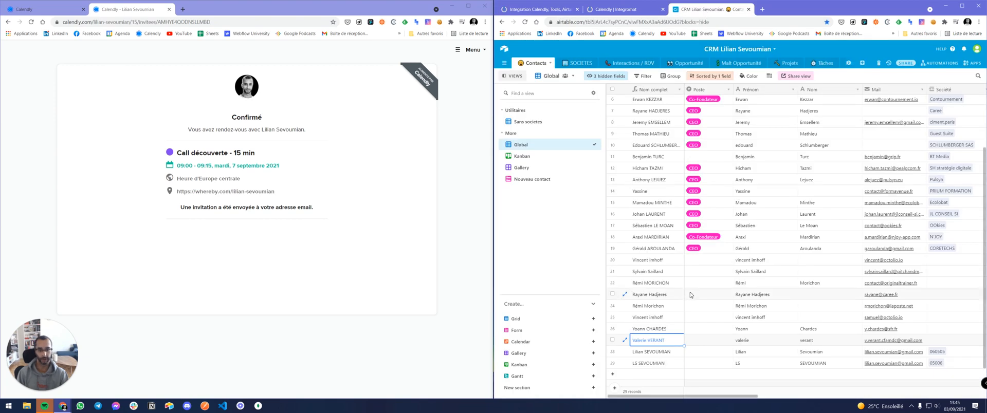
Delete the two bottom test contact rows in Airtable's Contacts table, leaving 27 records.
scroll(734, 329, "down", 1)
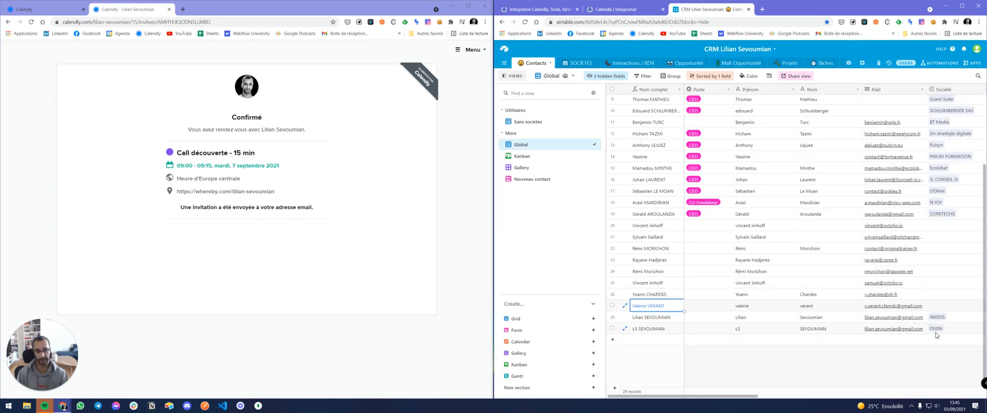
right_click(951, 332)
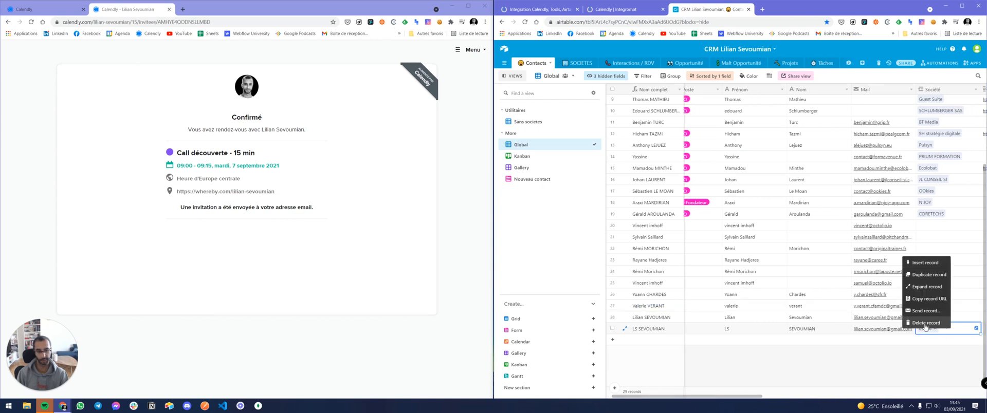
left_click(908, 329)
right_click(700, 329)
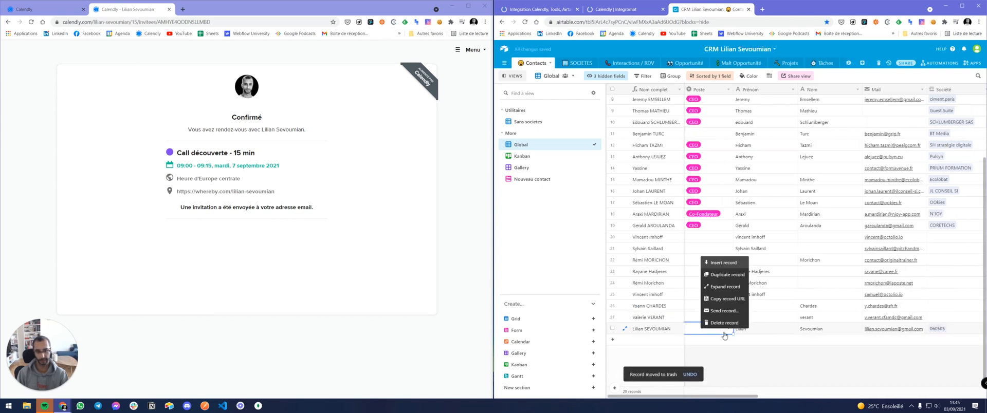
left_click(725, 324)
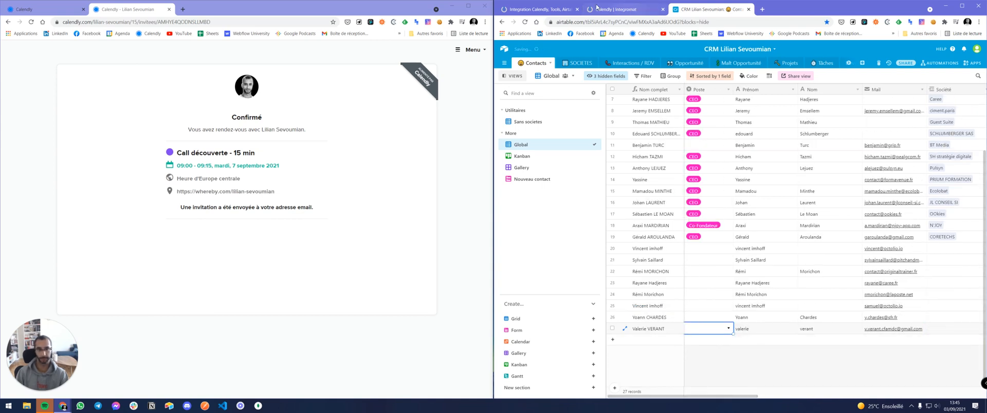
left_click(623, 8)
Close the Airtable module settings and run the scenario once to await a new booking.
left_click(537, 9)
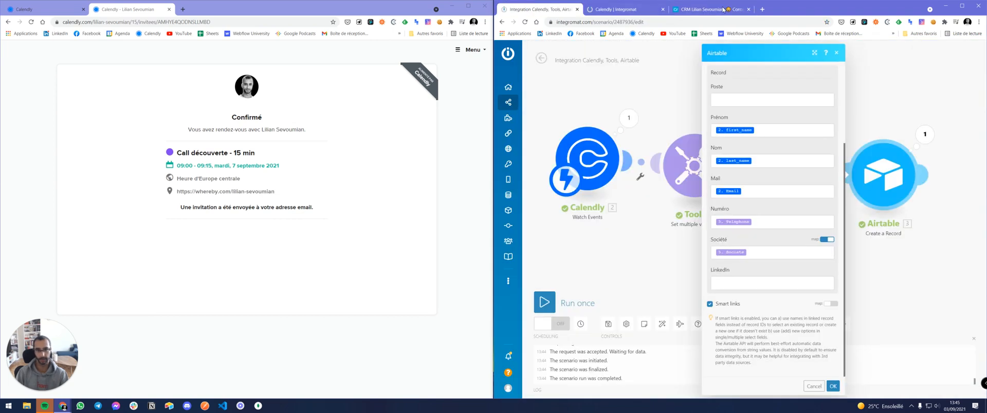
left_click(833, 386)
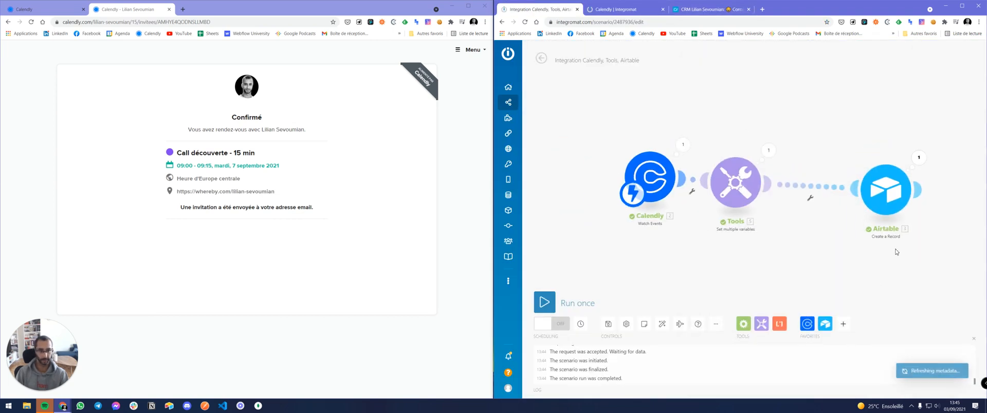
left_click(545, 296)
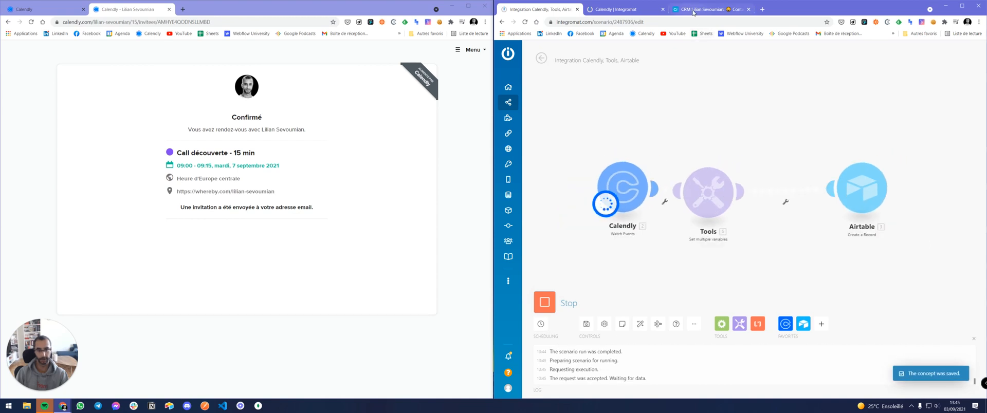
left_click(708, 9)
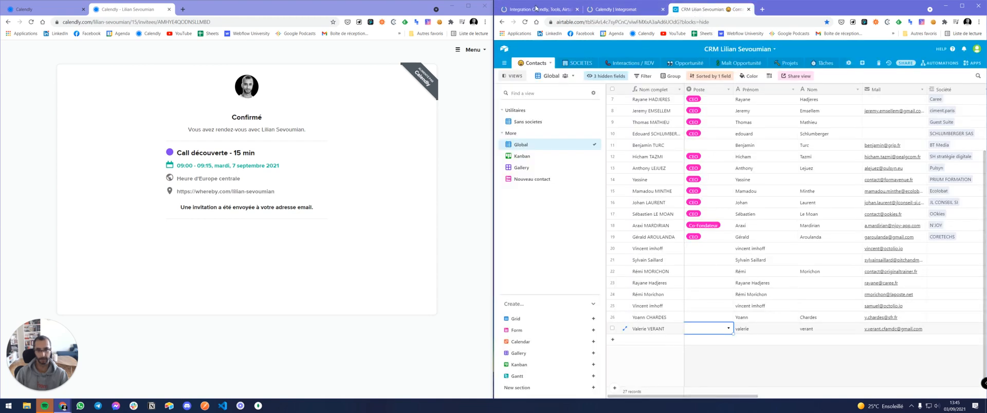
left_click(537, 8)
left_click(9, 22)
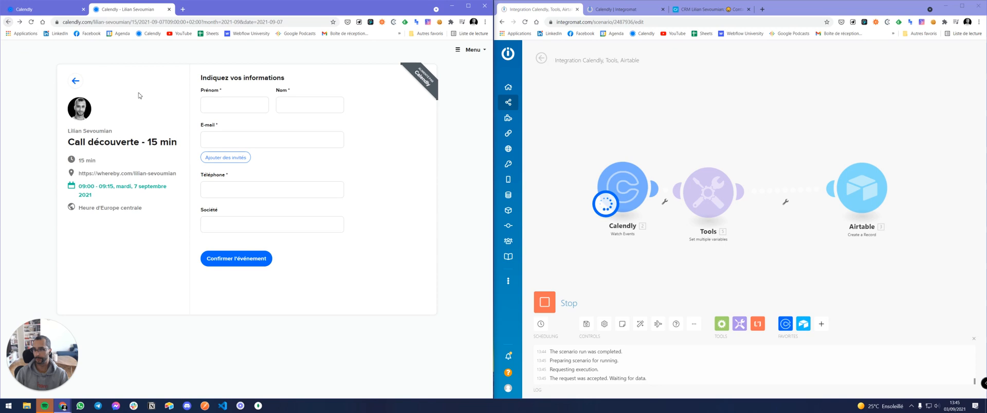
Choose the 10:00 time slot on 7 septembre 2021 instead.
left_click(74, 82)
left_click(359, 121)
left_click(399, 122)
Fill in the invitee's first name, last name, e-mail, phone and Société 'Apple', then confirm the booking.
left_click(238, 105)
key("Tab")
key("Tab")
type("lil")
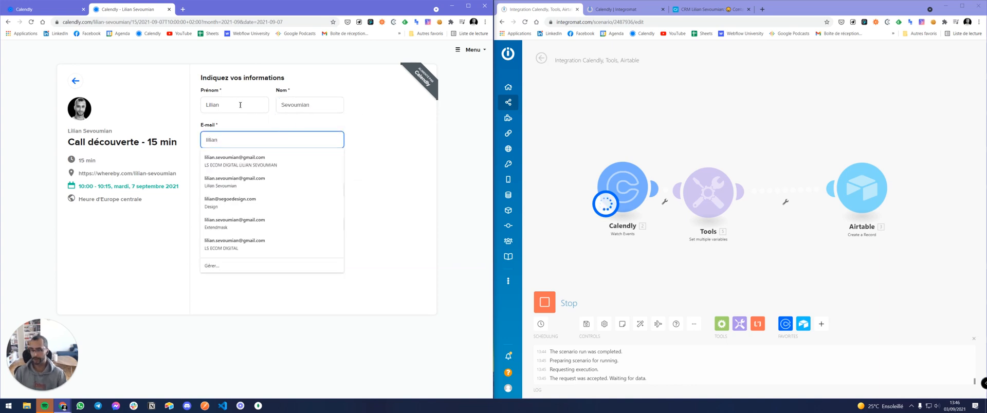
left_click(237, 161)
left_click(237, 191)
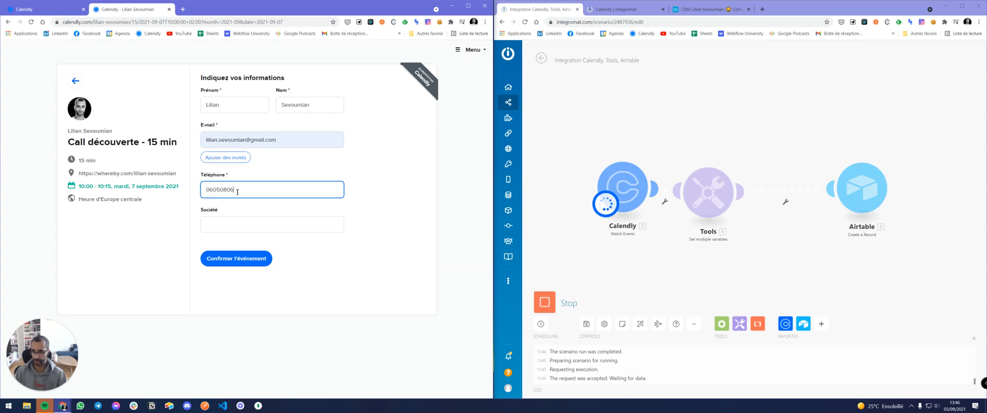
left_click(221, 225)
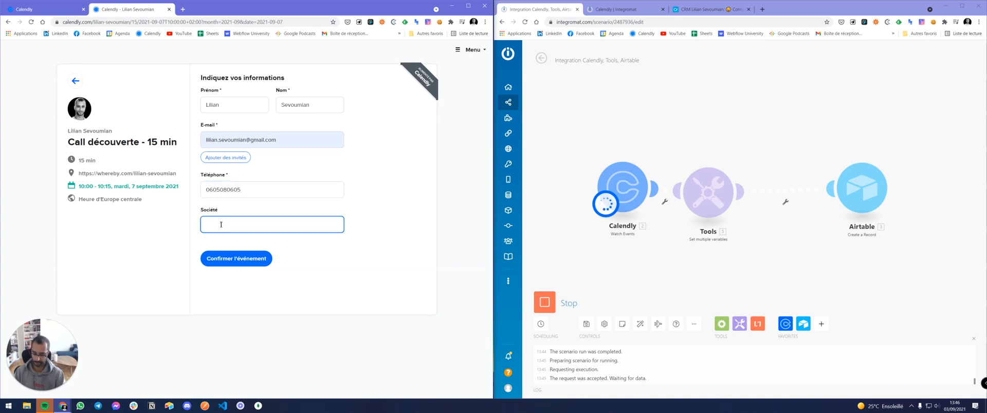
type("Apple")
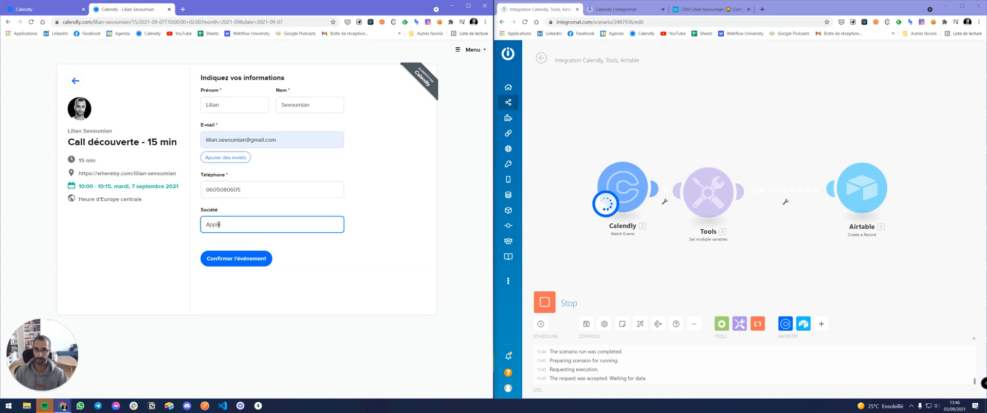
left_click(234, 259)
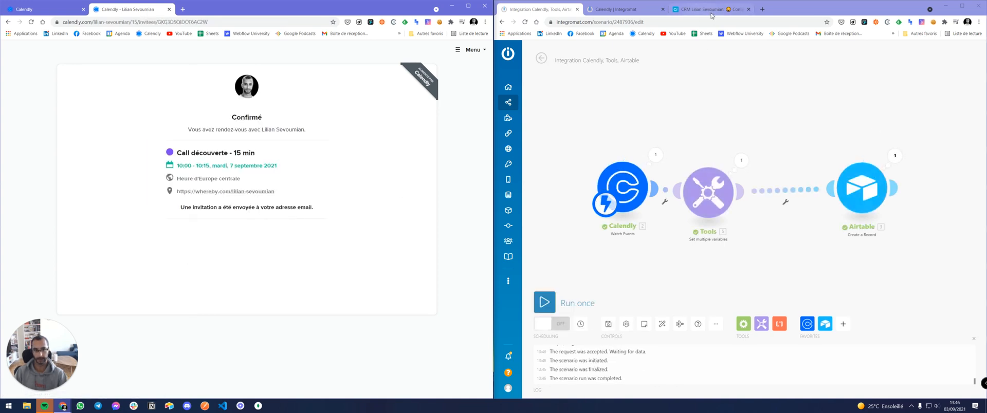
Inspect the Airtable module's output and select the linked Société record ID.
left_click(892, 158)
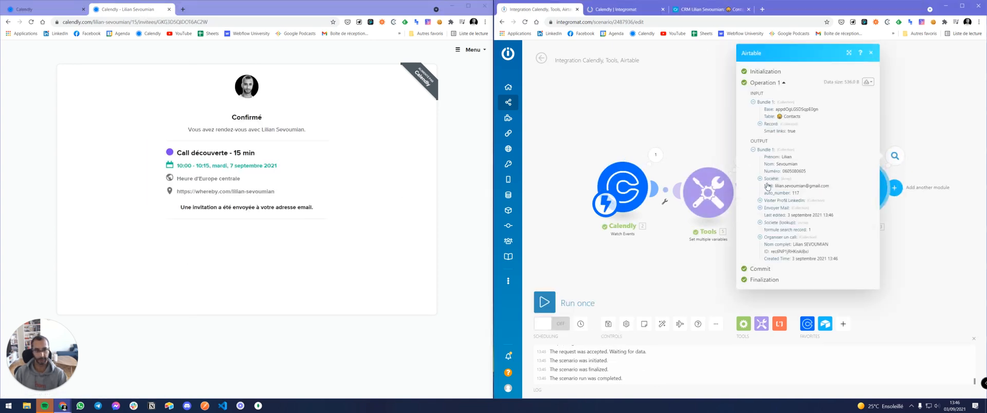
left_click(761, 180)
left_click_drag(784, 186, 810, 191)
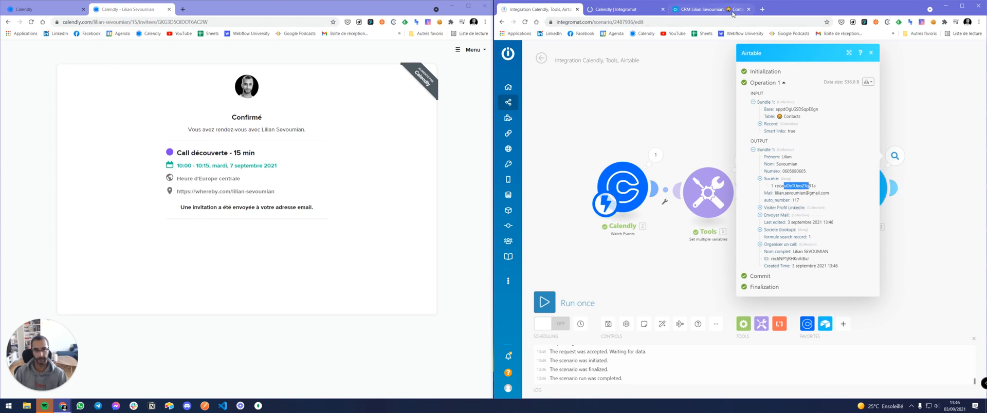
left_click(714, 9)
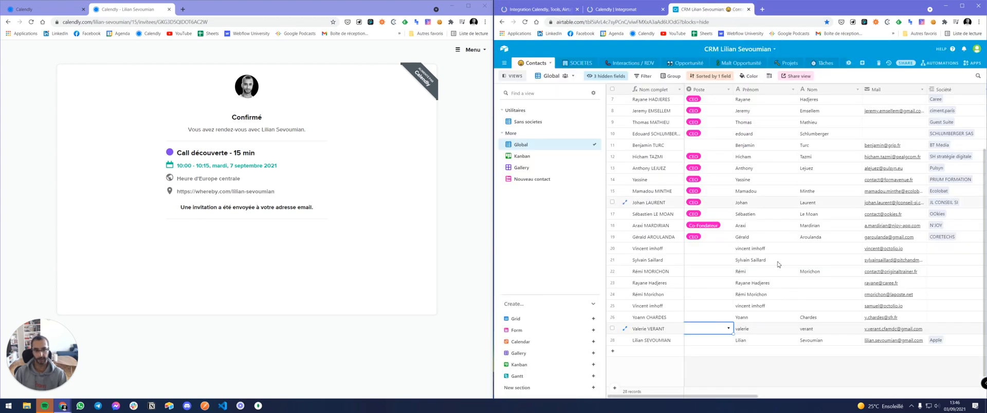
left_click(626, 340)
scroll(630, 188, "down", 3)
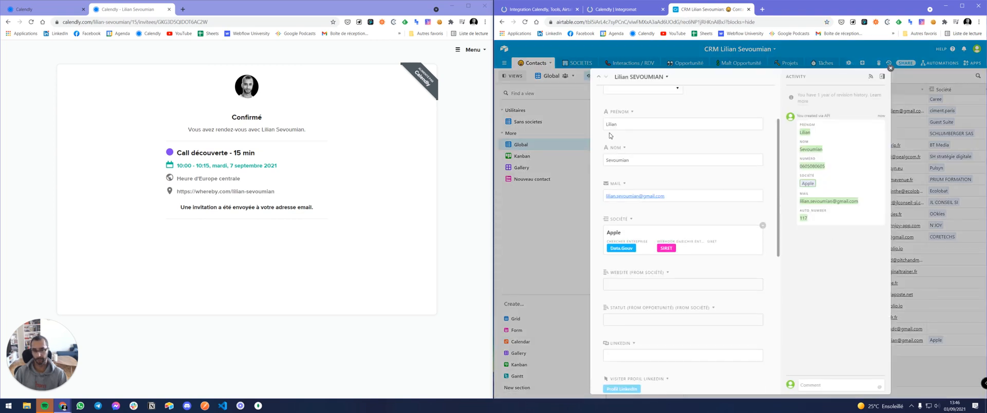
scroll(647, 201, "down", 3)
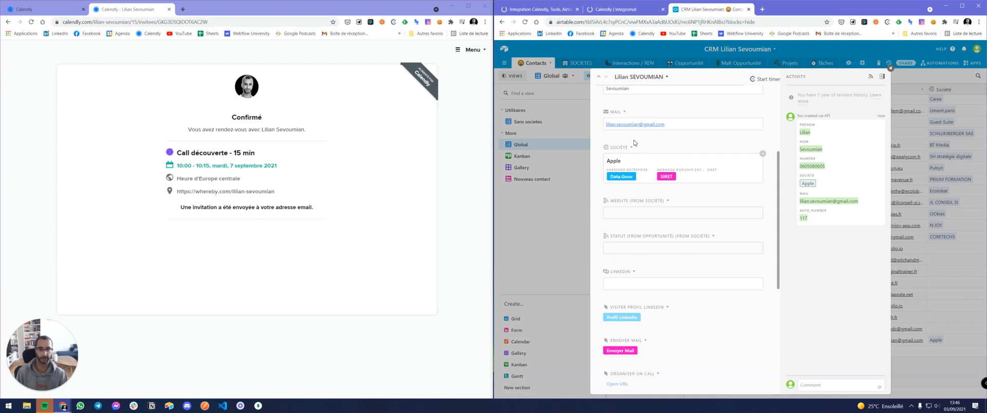
scroll(658, 168, "down", 4)
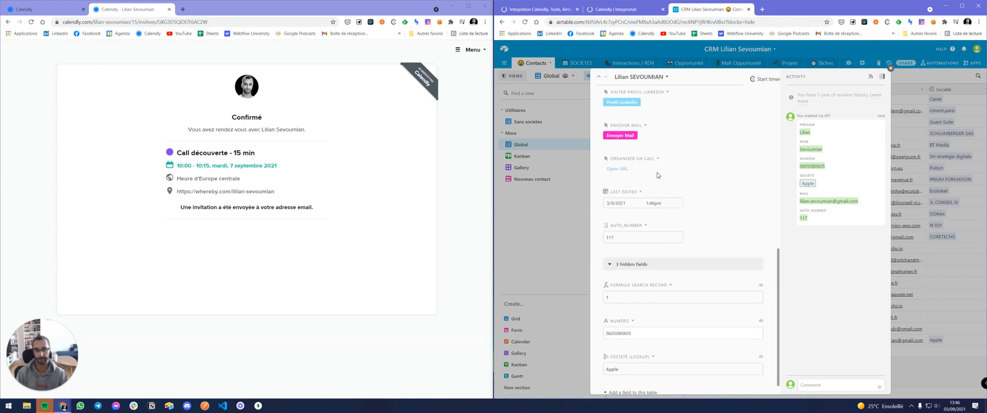
scroll(616, 286, "down", 1)
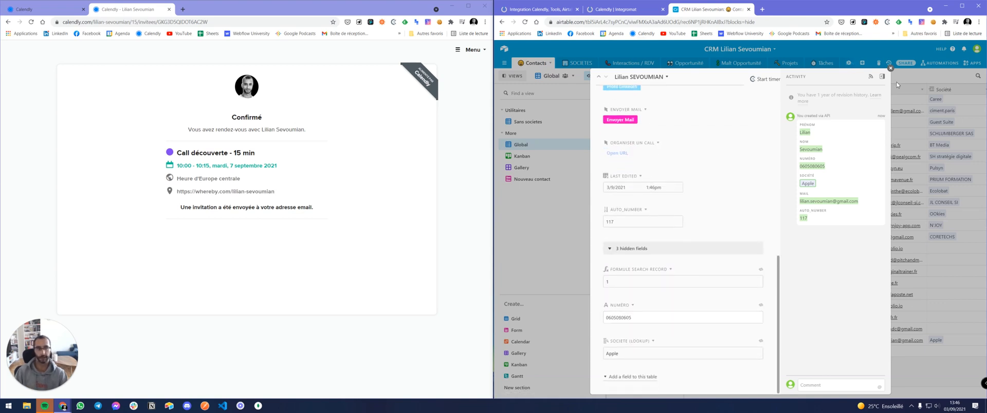
left_click(890, 69)
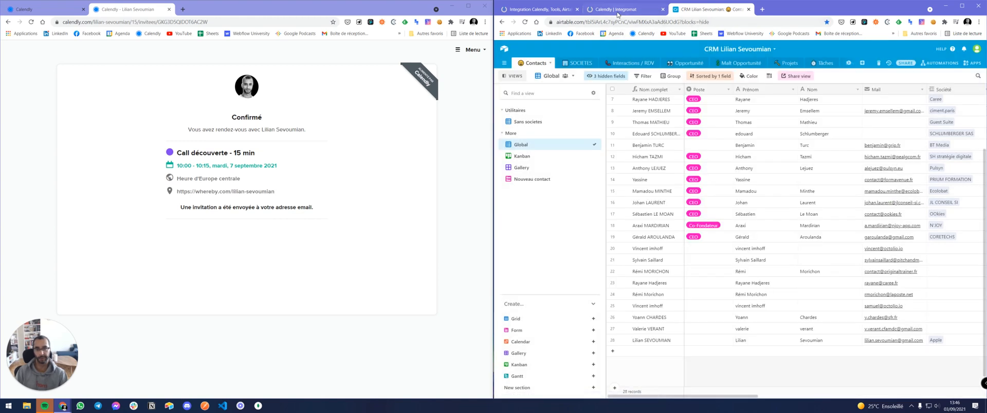
left_click(609, 13)
Turn on the Calendly final scenario, delete all queued messages, and review the Google Contacts module.
left_click(811, 106)
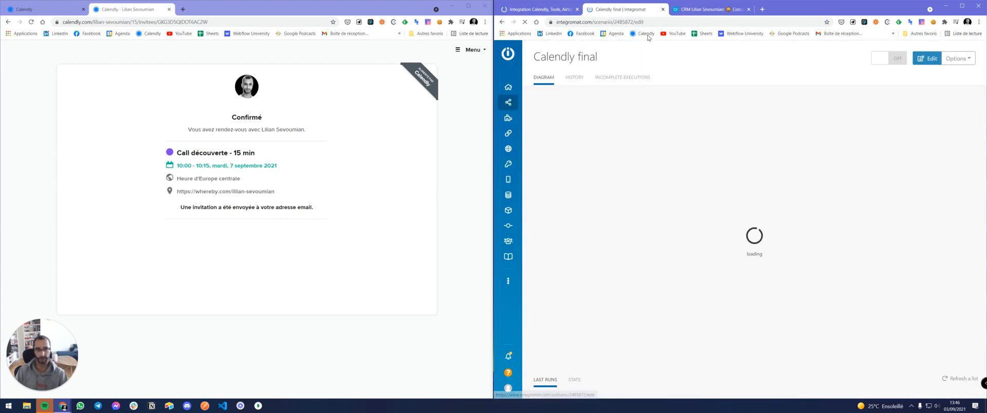
left_click(577, 10)
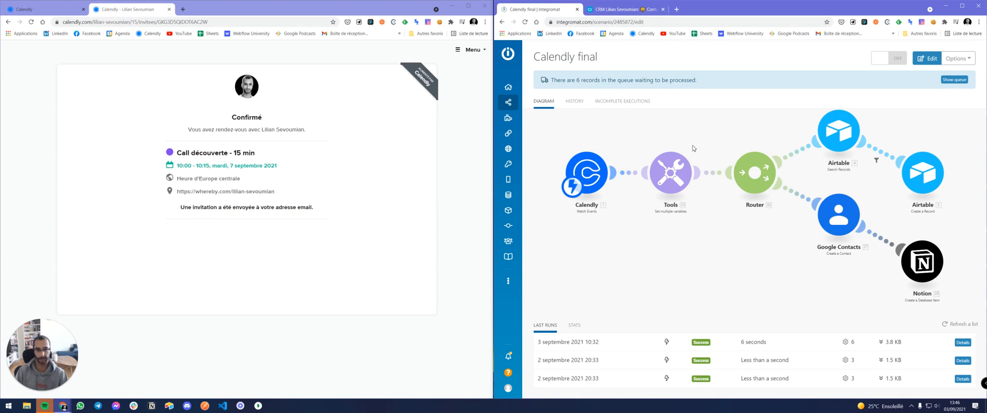
left_click(898, 61)
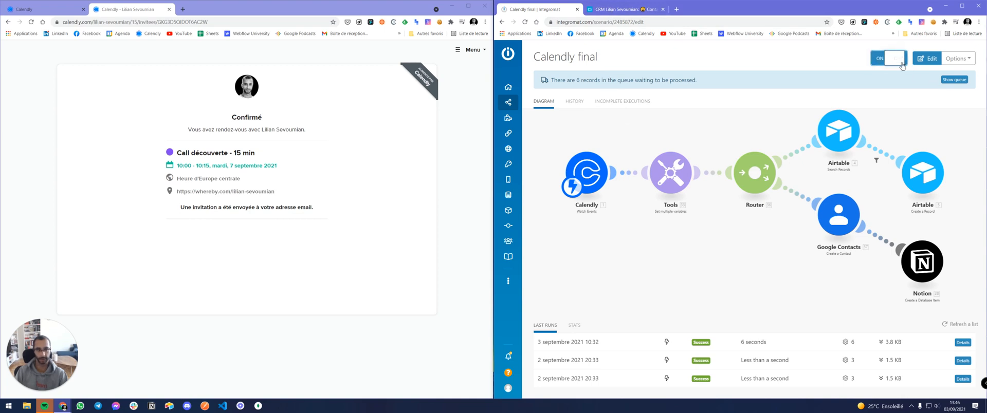
left_click(954, 79)
left_click(684, 119)
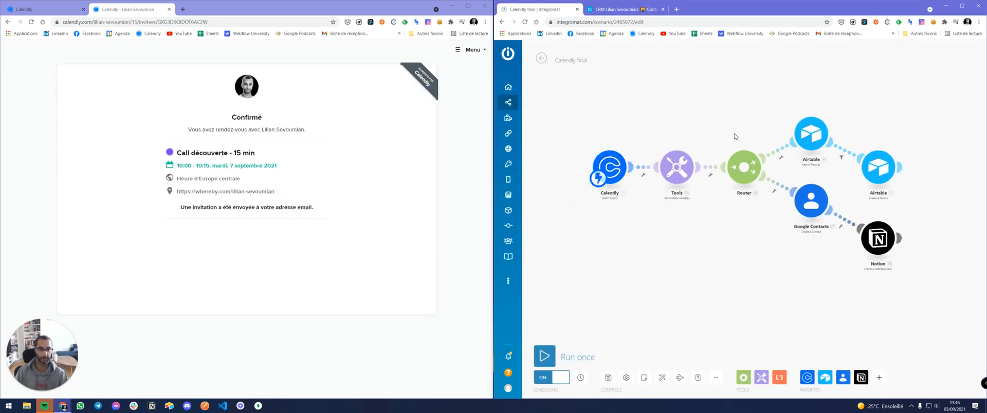
left_click(777, 217)
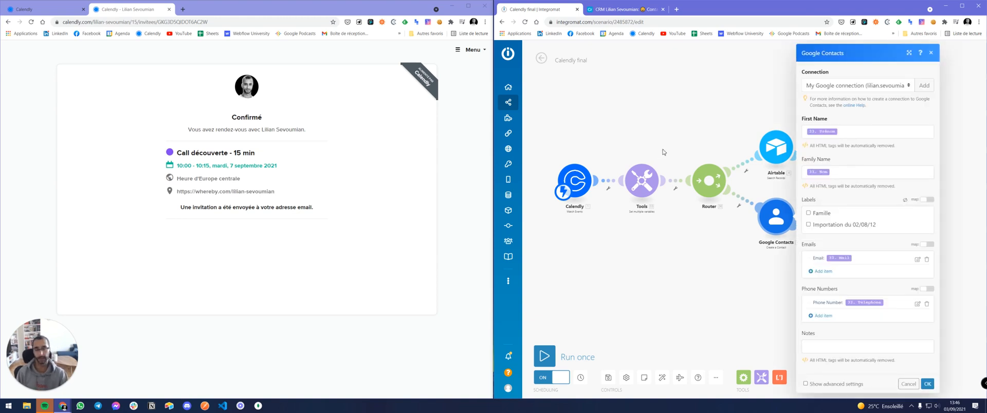
left_click(931, 53)
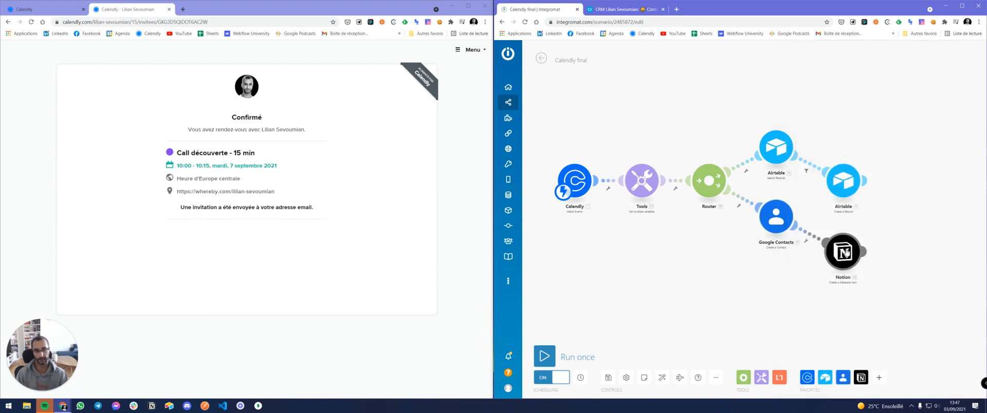